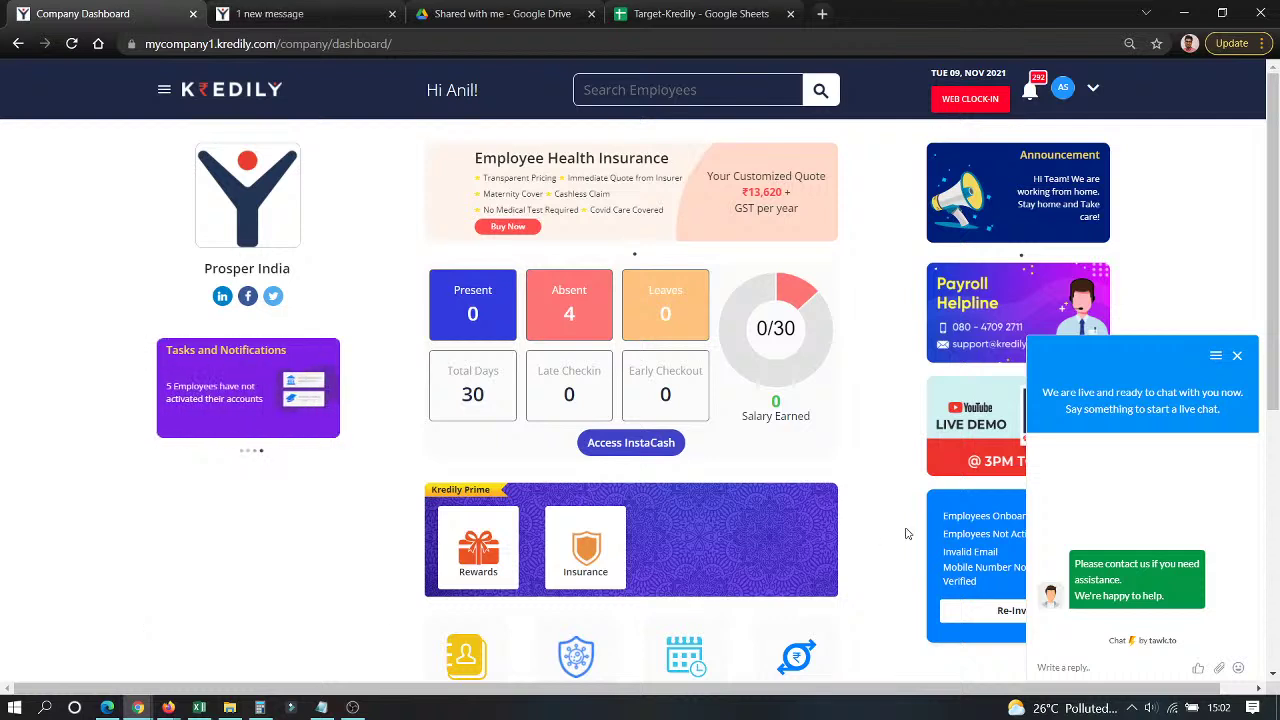
Dismiss the live chat window and open the Payroll module from the company dashboard.
left_click(1238, 358)
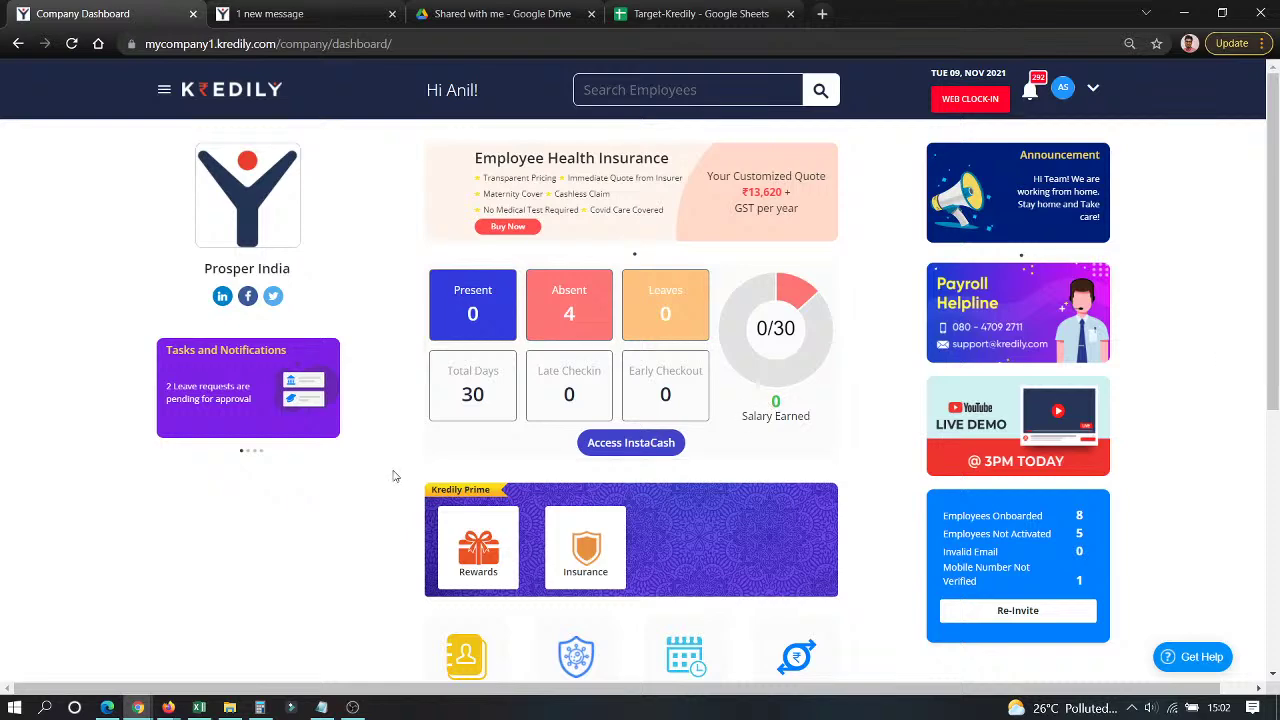
scroll(470, 480, "down", 5)
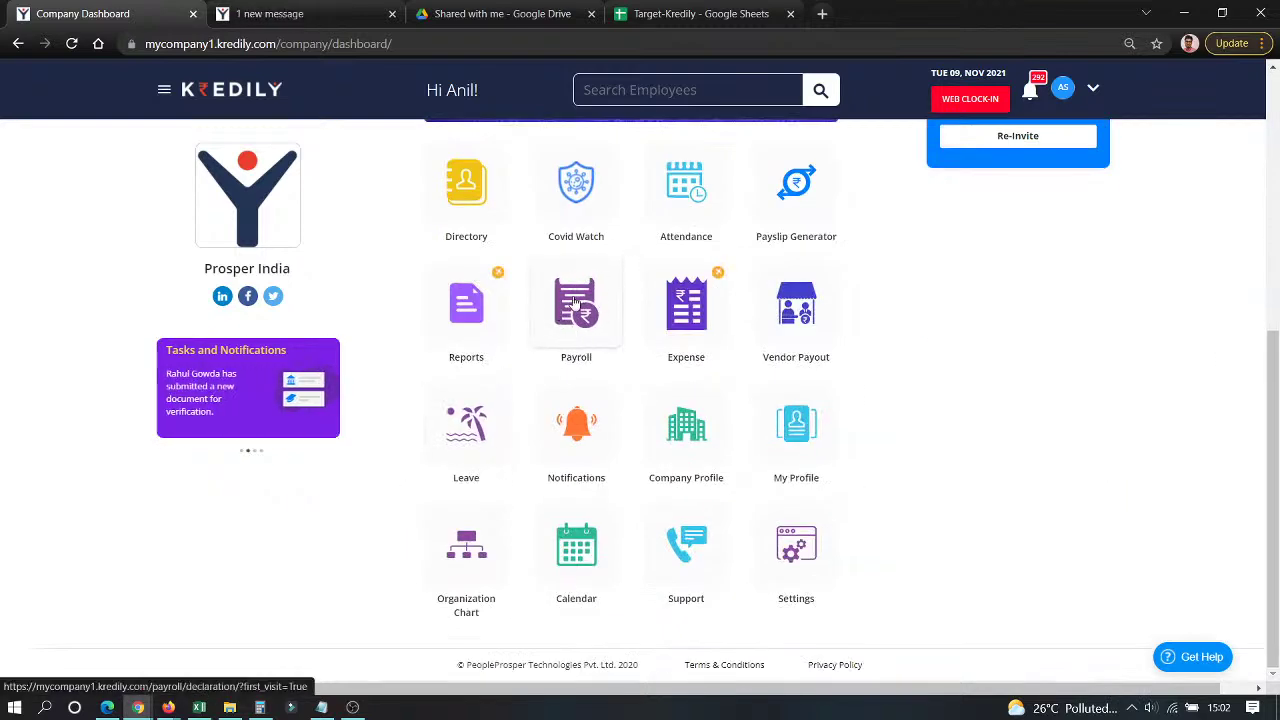
left_click(574, 302)
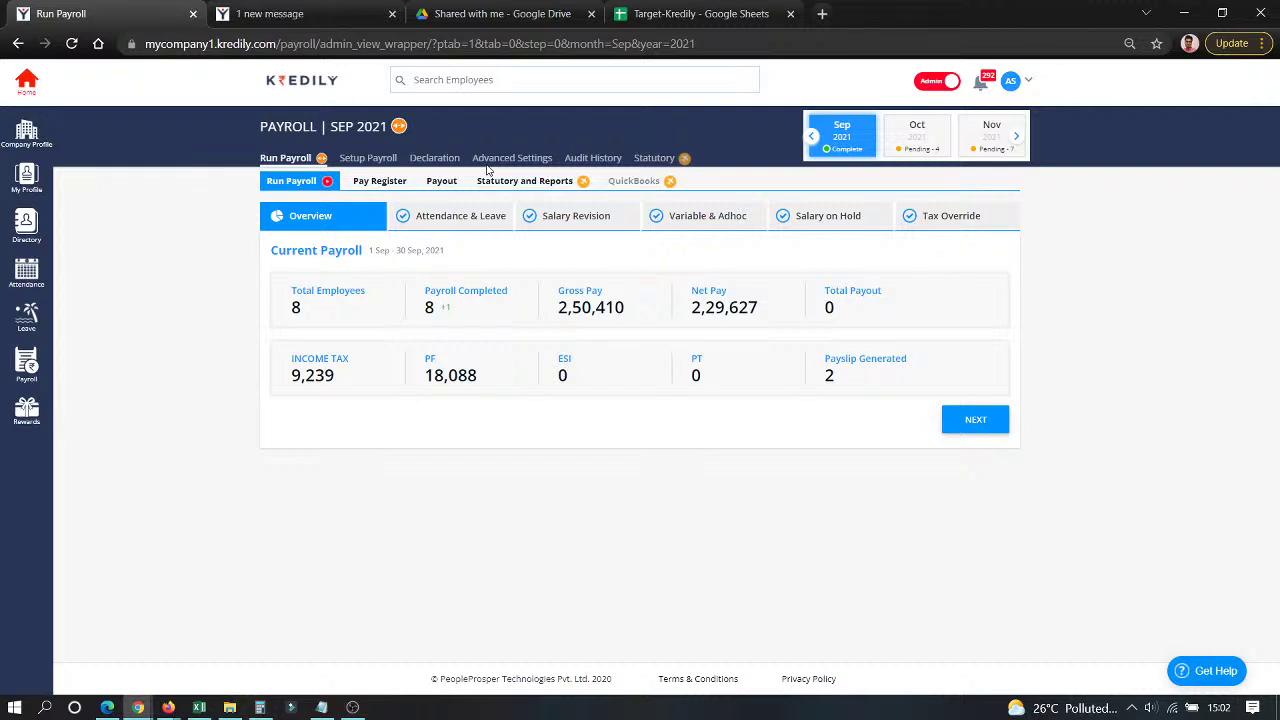
Review the pay settings, pay days calculation and access control options in the advanced payroll settings.
left_click(502, 163)
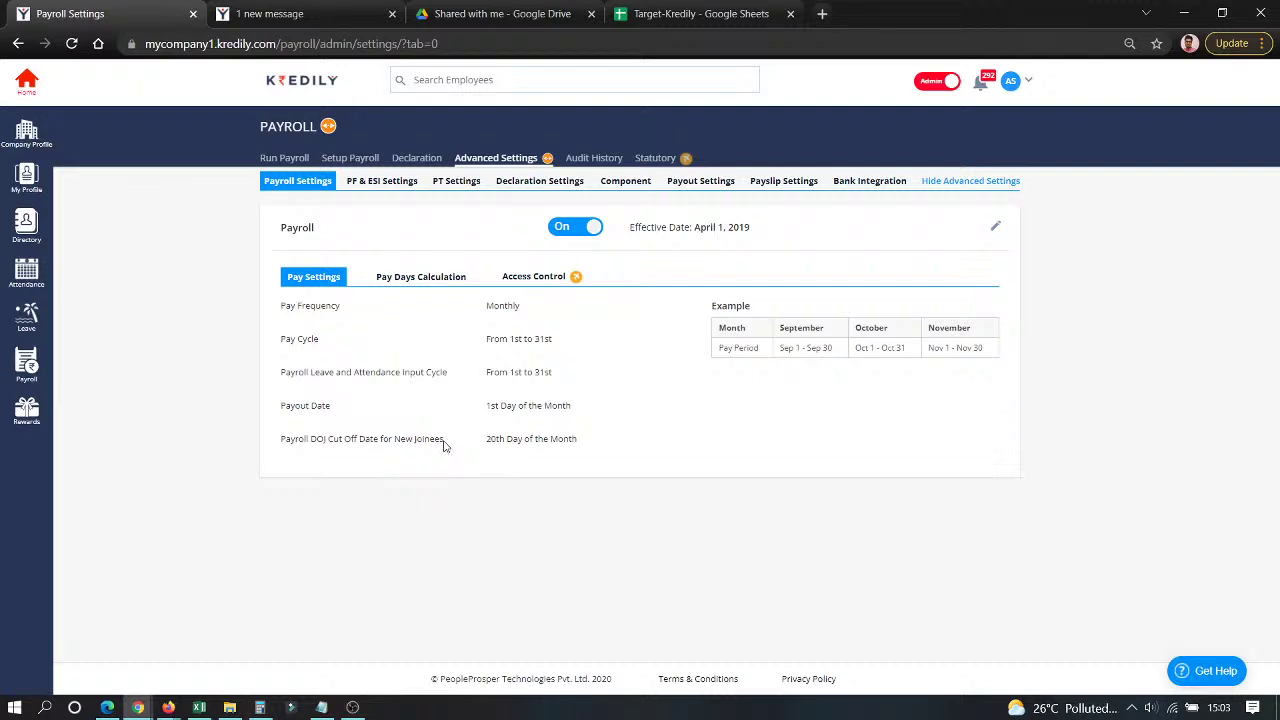
left_click(418, 281)
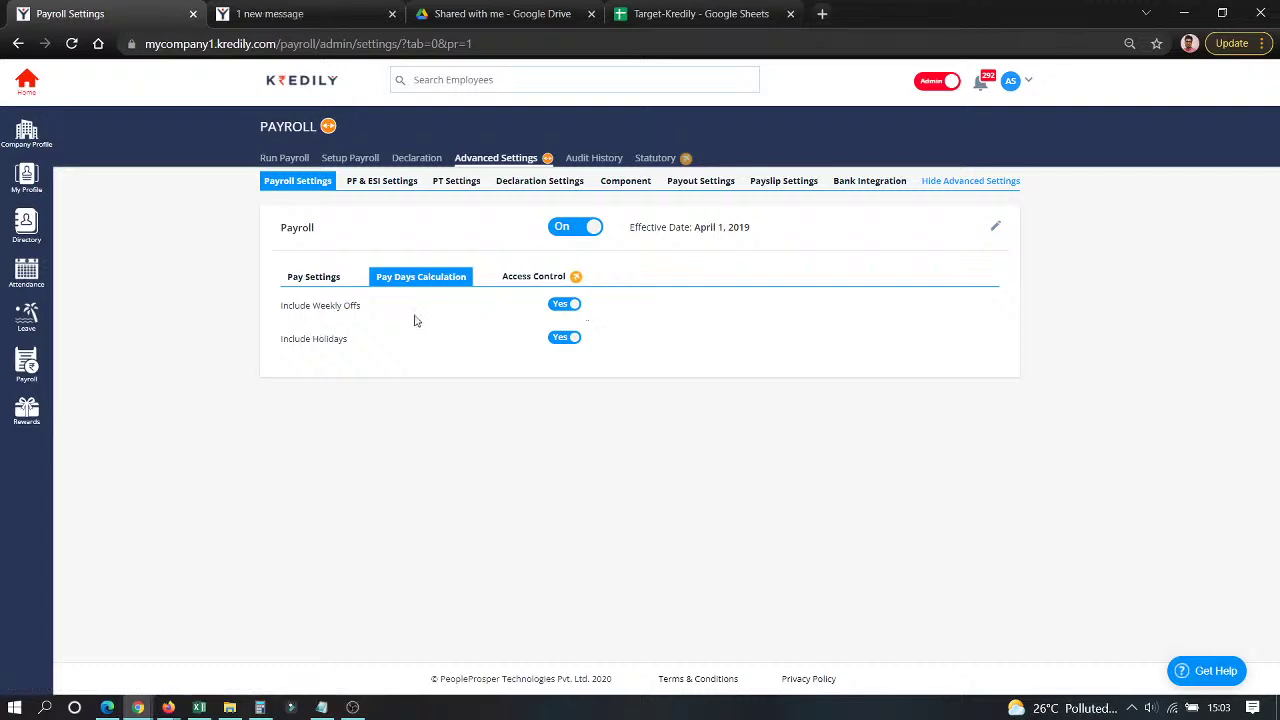
left_click(518, 280)
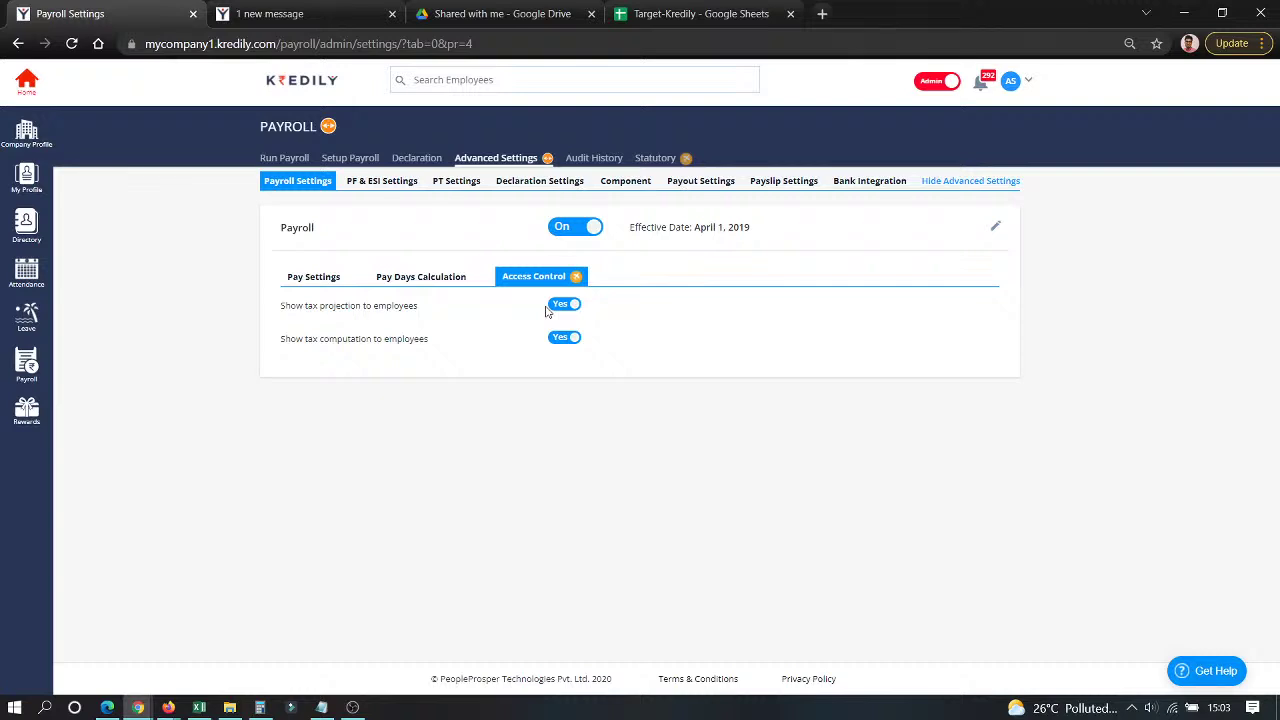
Edit the PF settings and base the employee PF contribution on a fixed amount of 15000.
left_click(376, 189)
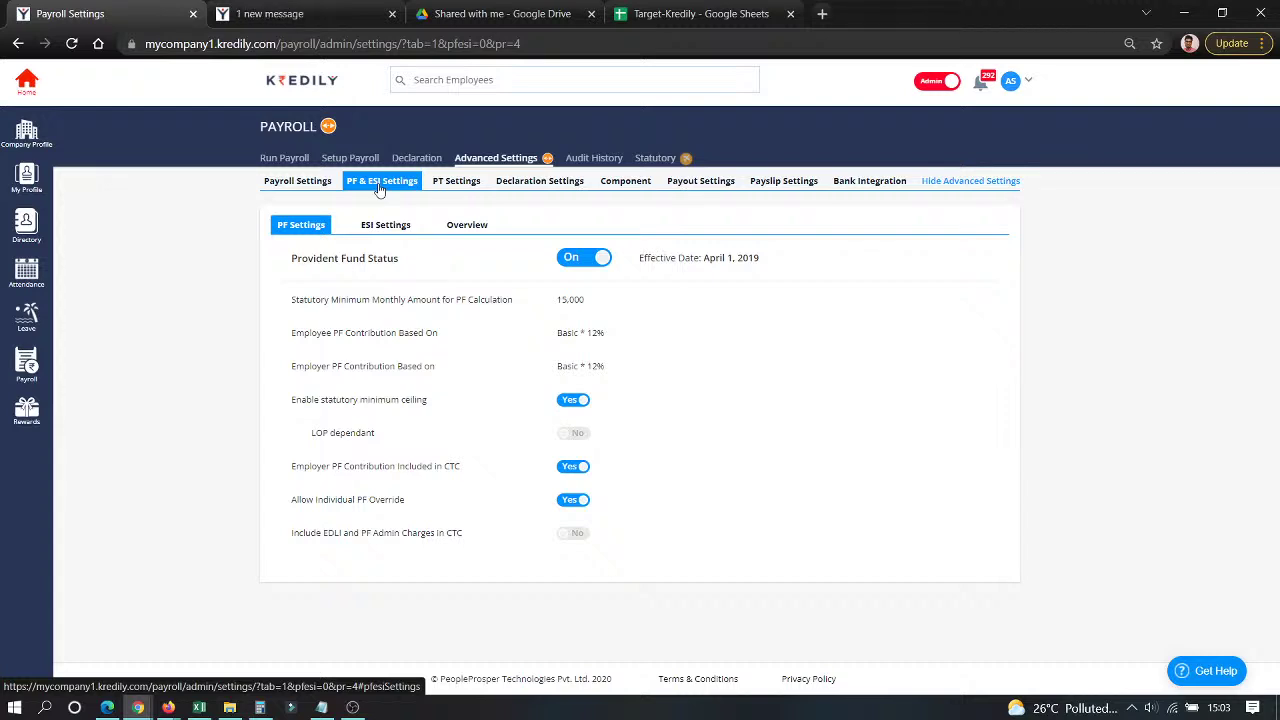
mouse_move(889, 306)
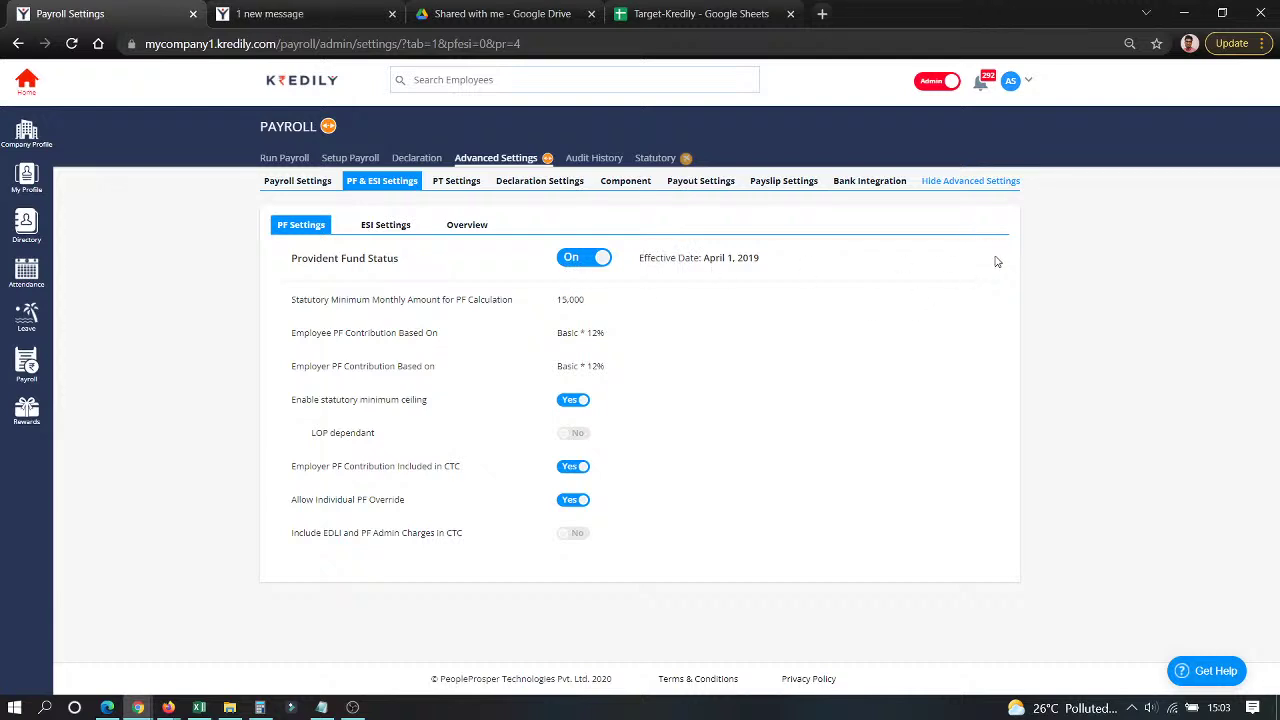
left_click(984, 260)
left_click(613, 347)
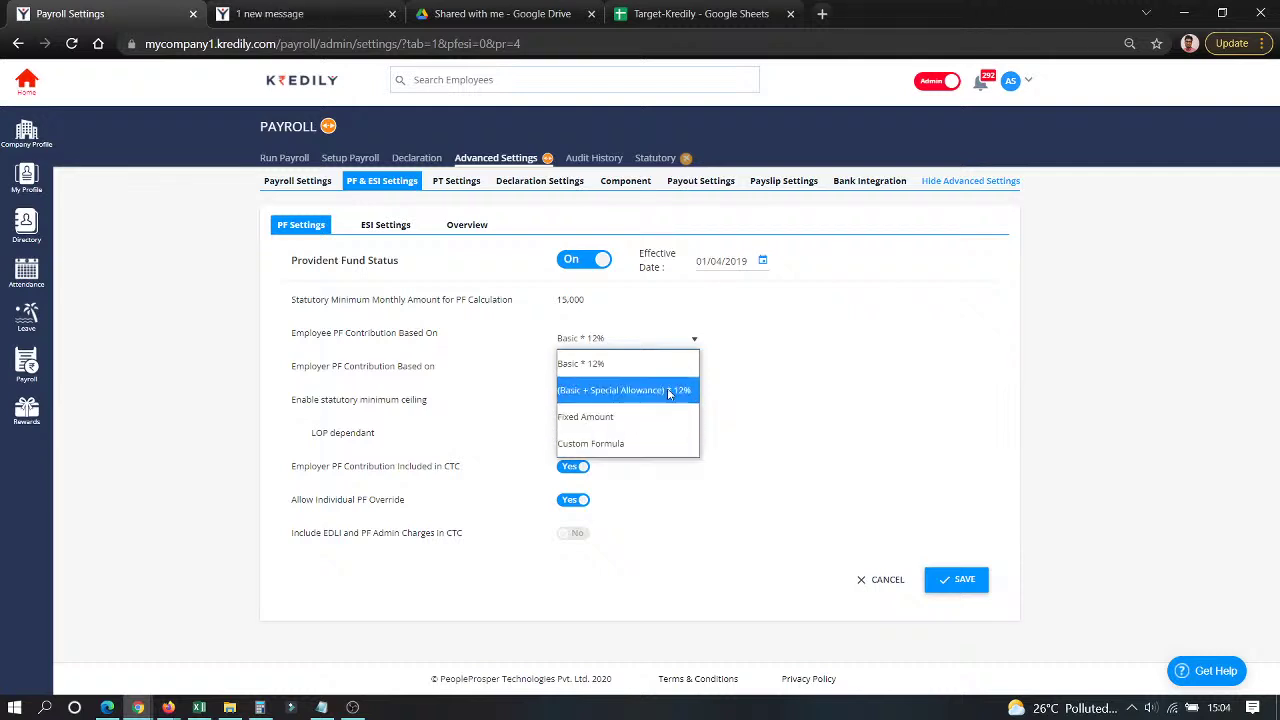
left_click(640, 418)
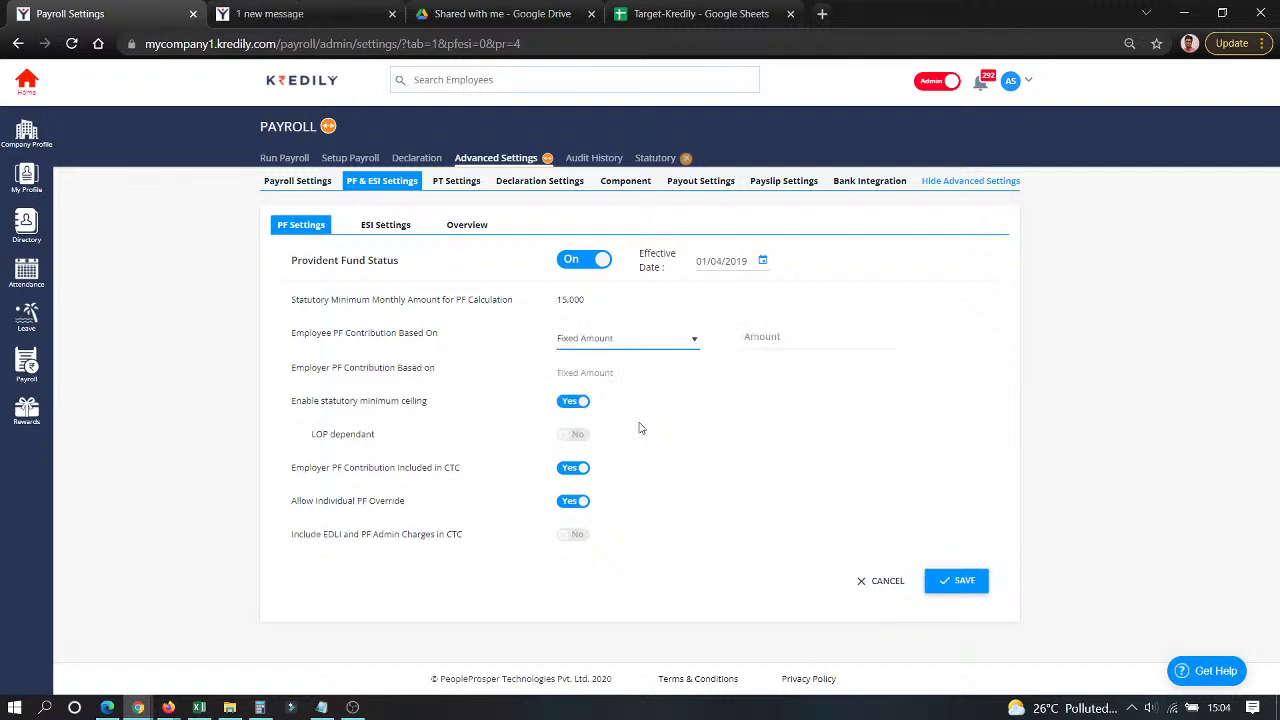
left_click(793, 336)
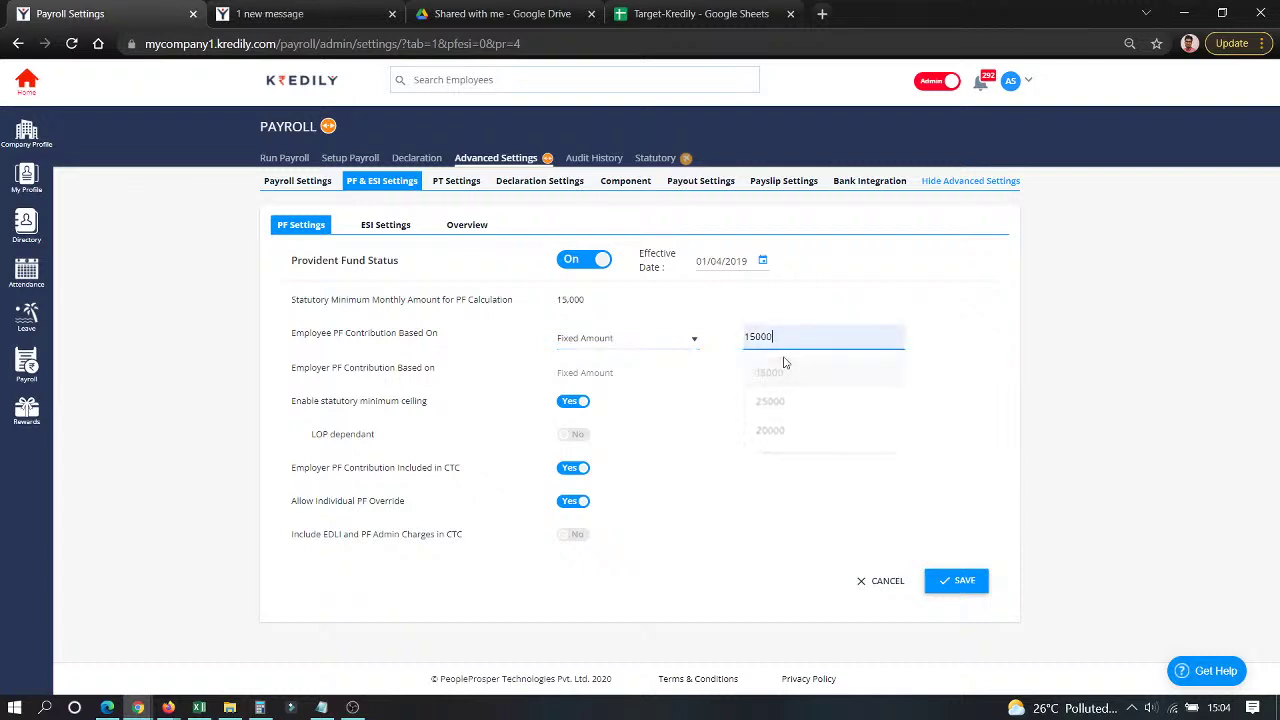
left_click(770, 370)
Switch the employee PF contribution basis to Custom Formula and back to Basic * 12%.
left_click(625, 338)
left_click(631, 445)
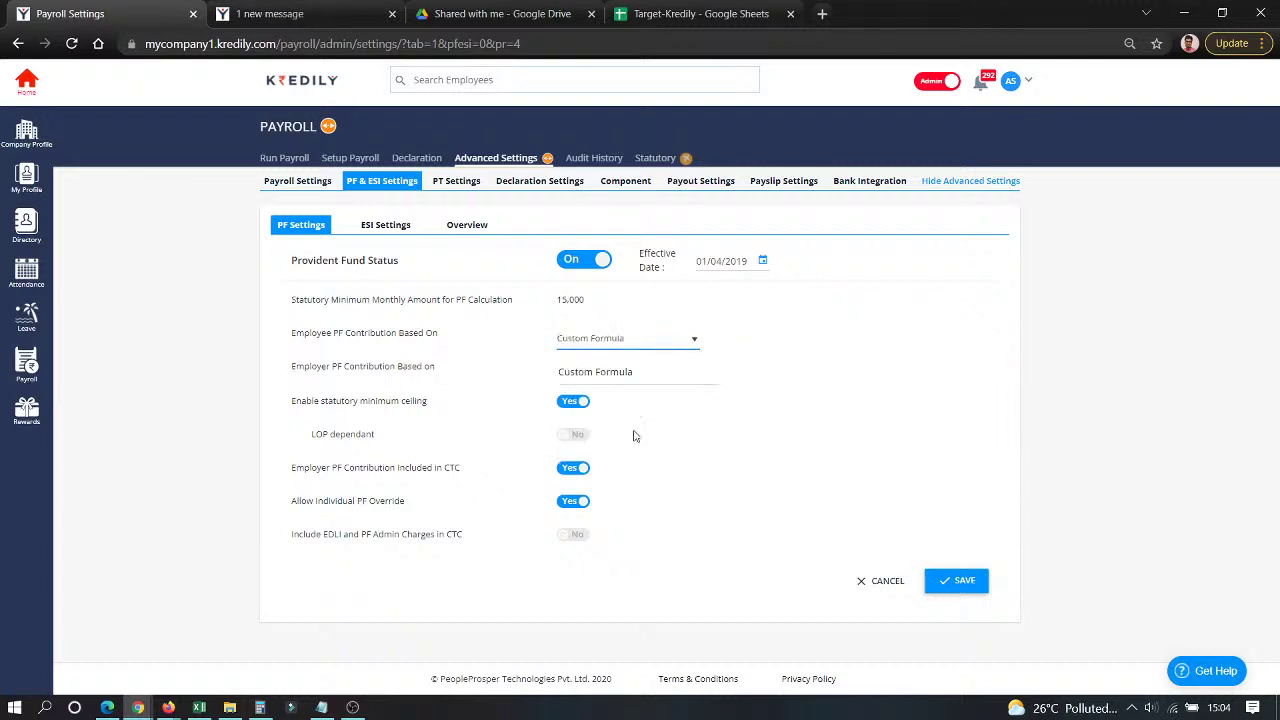
left_click(660, 349)
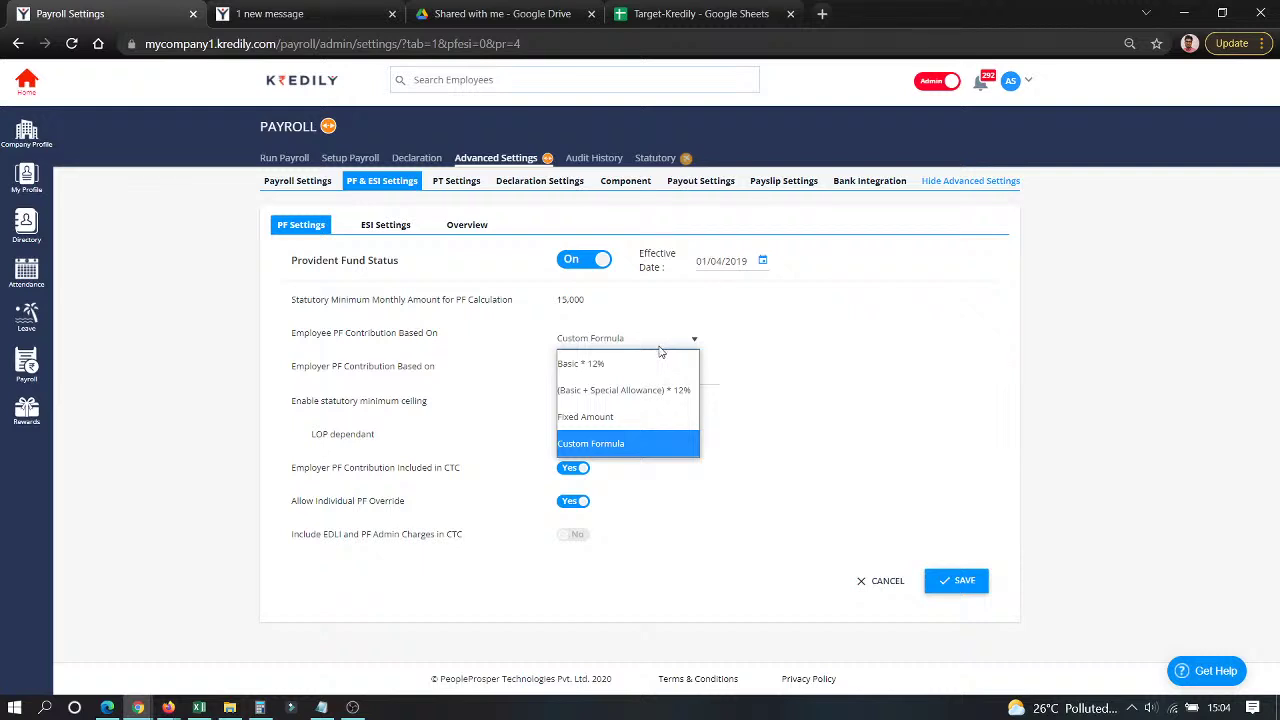
left_click(654, 443)
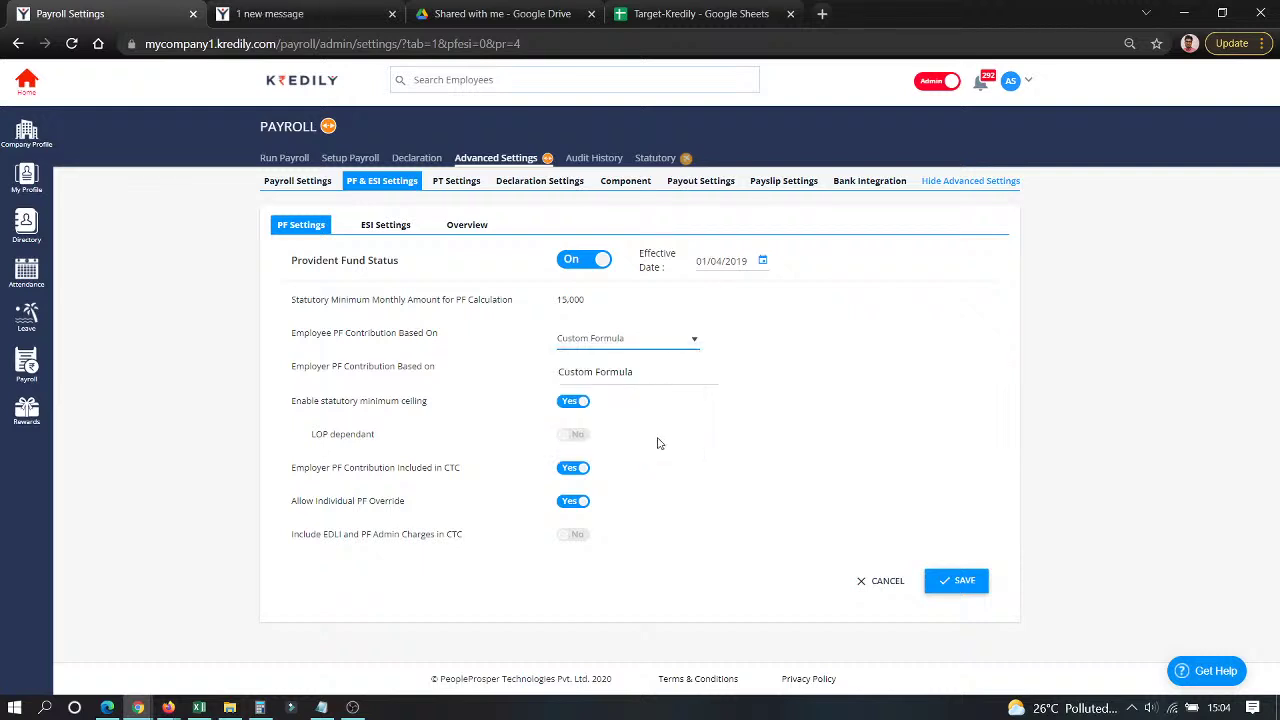
left_click(650, 345)
left_click(604, 364)
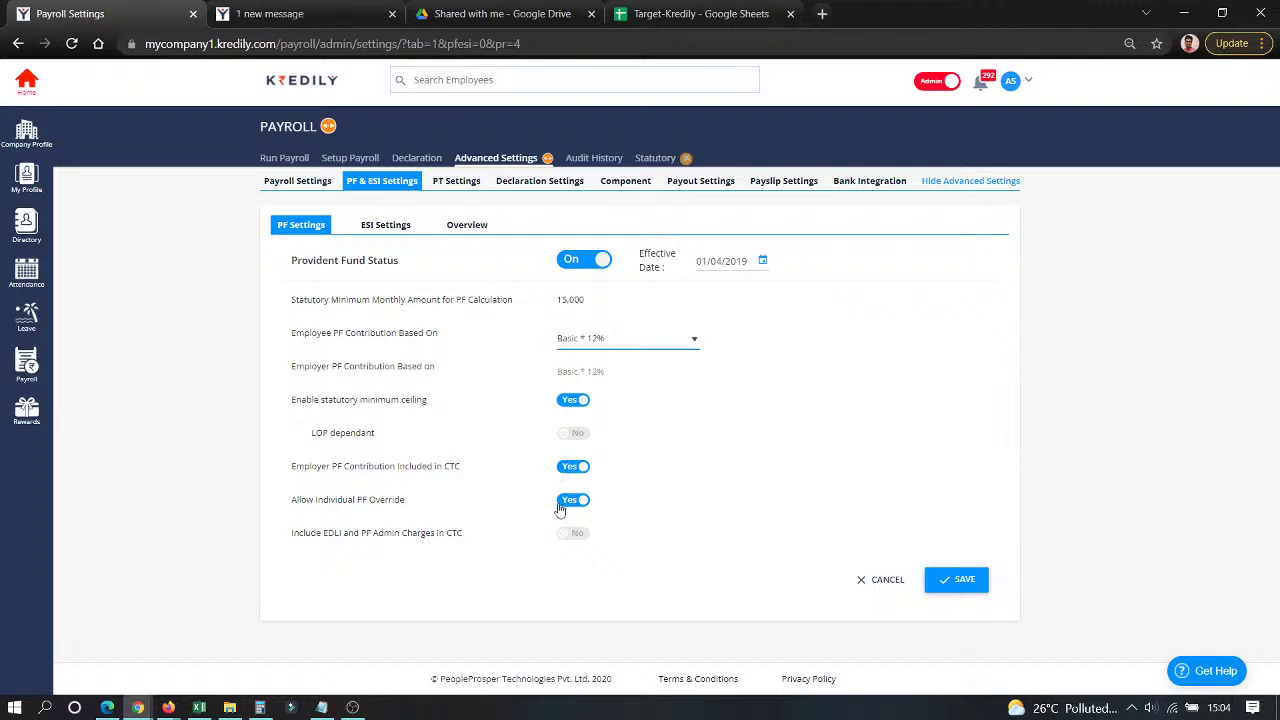
Examine the options for individual PF override and for including EDLI and PF admin charges in CTC.
left_click_drag(329, 501, 409, 504)
left_click(432, 504)
left_click_drag(386, 534, 441, 543)
left_click(440, 546)
Review the ESI settings, covering the contribution rates, the statutory monthly gross limit and the individual override option.
left_click(393, 230)
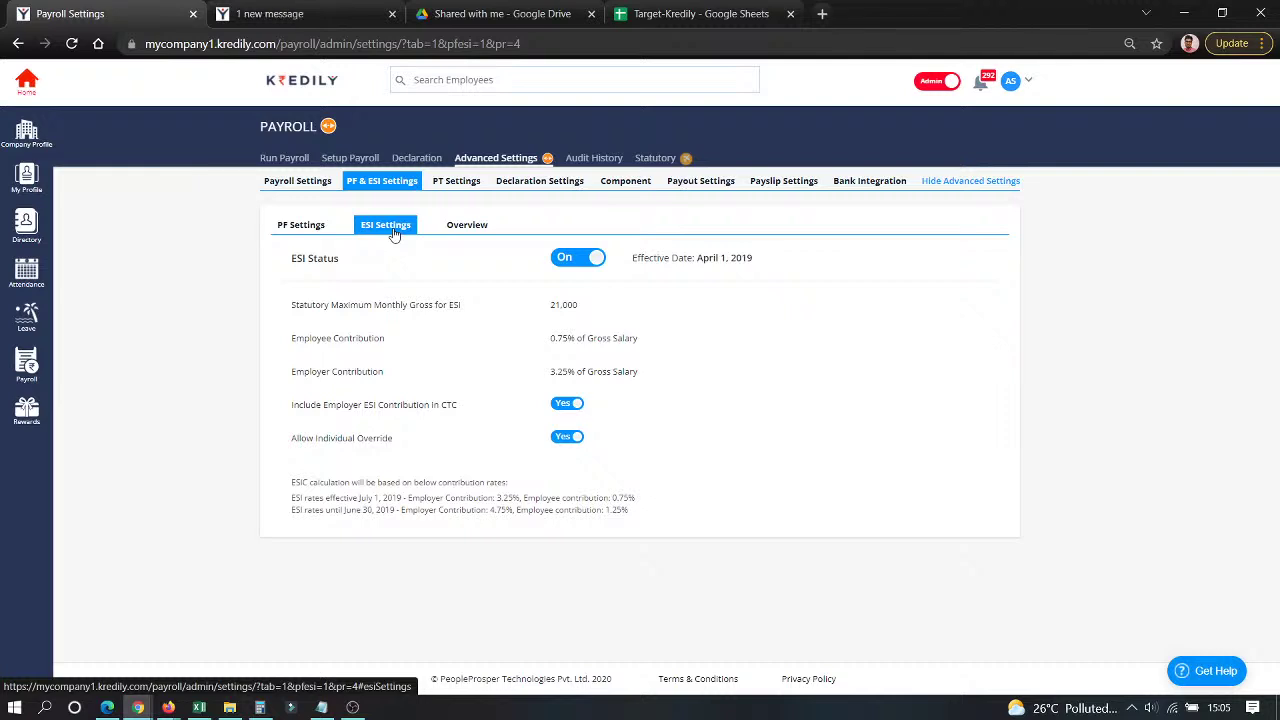
mouse_move(549, 305)
left_mouse_down()
mouse_move(612, 315)
mouse_move(600, 343)
mouse_move(642, 345)
left_mouse_up()
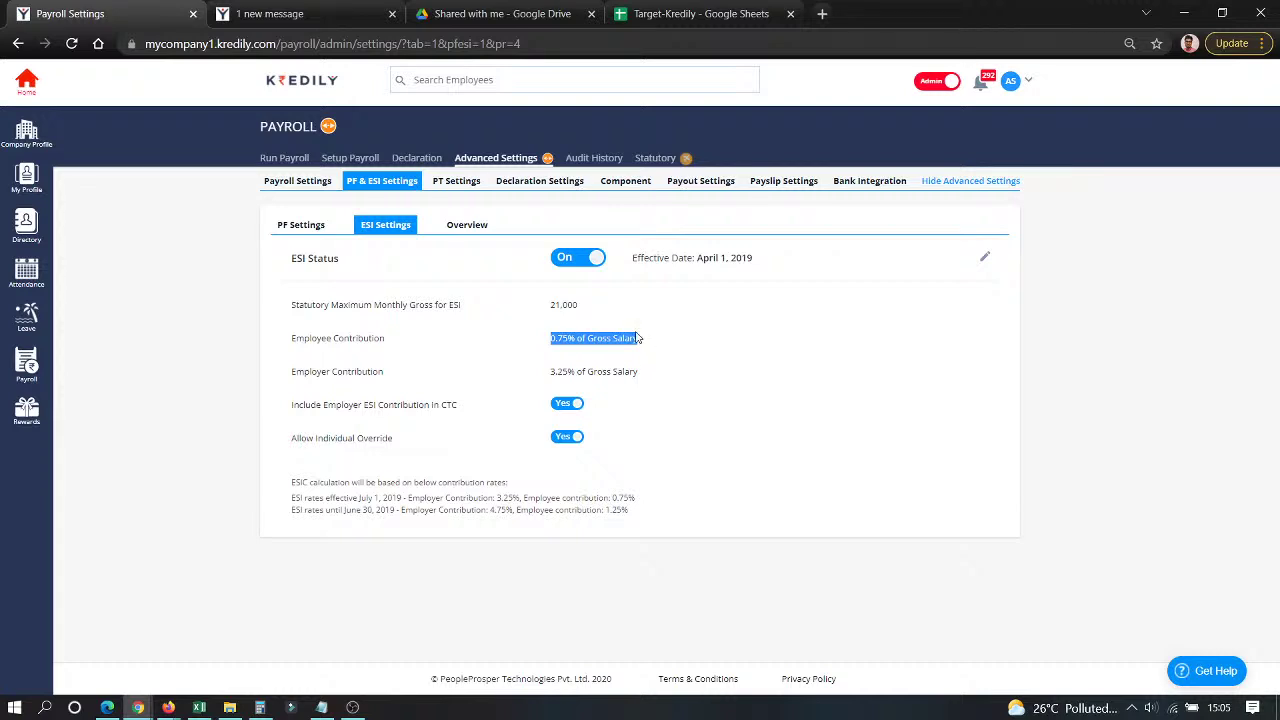
left_click_drag(545, 371, 620, 357)
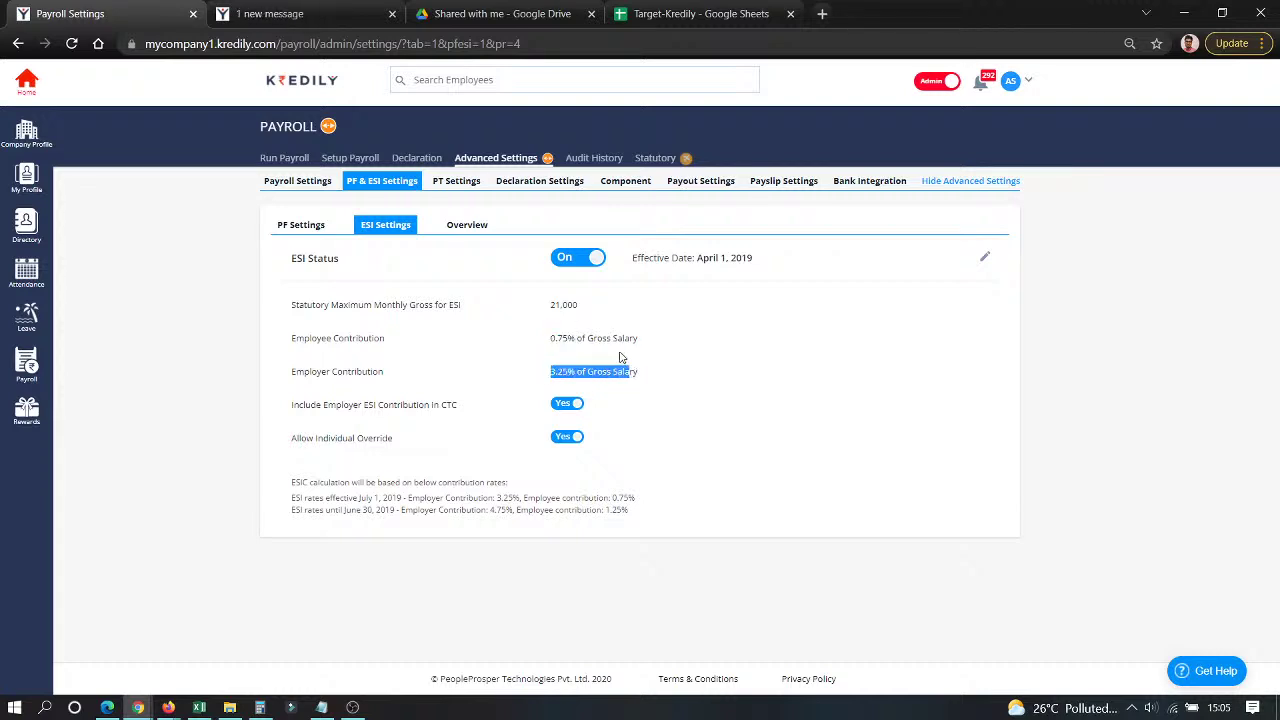
left_click_drag(546, 305, 604, 318)
left_click(601, 320)
left_click_drag(292, 440, 413, 443)
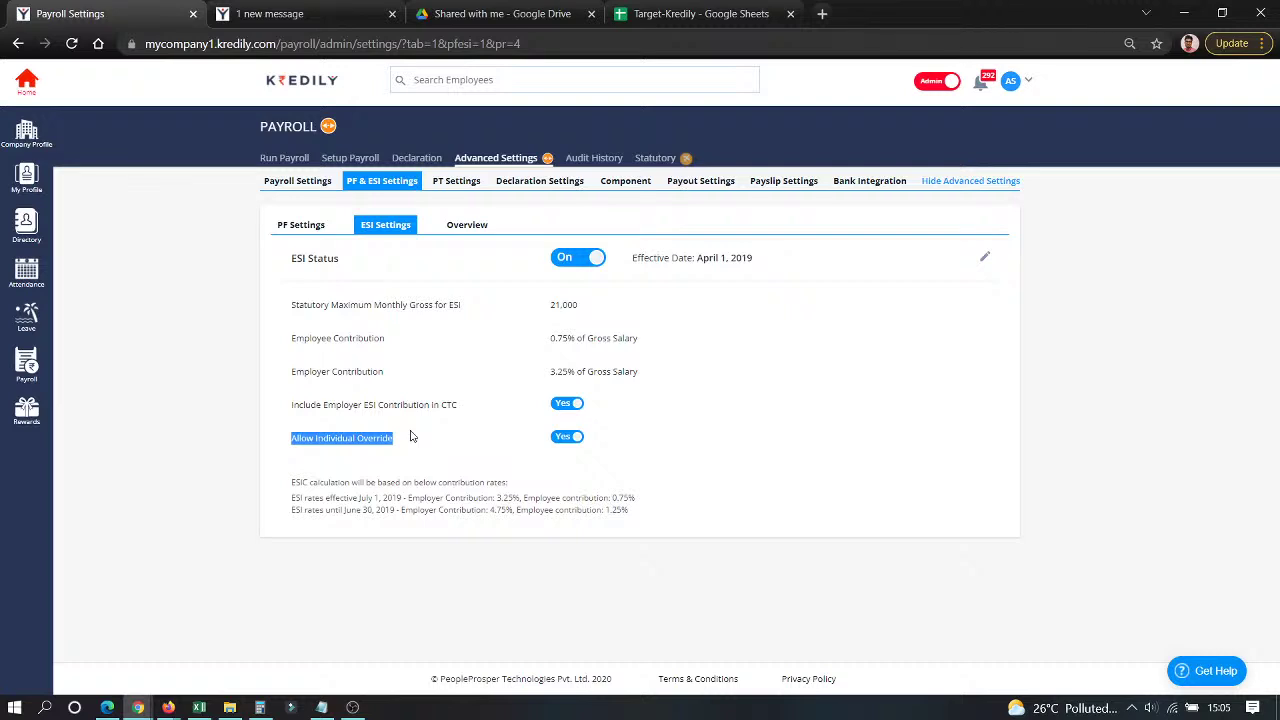
Inspect the first listed employee's individual PF and ESI settings from the overview and close them without saving.
left_click(462, 220)
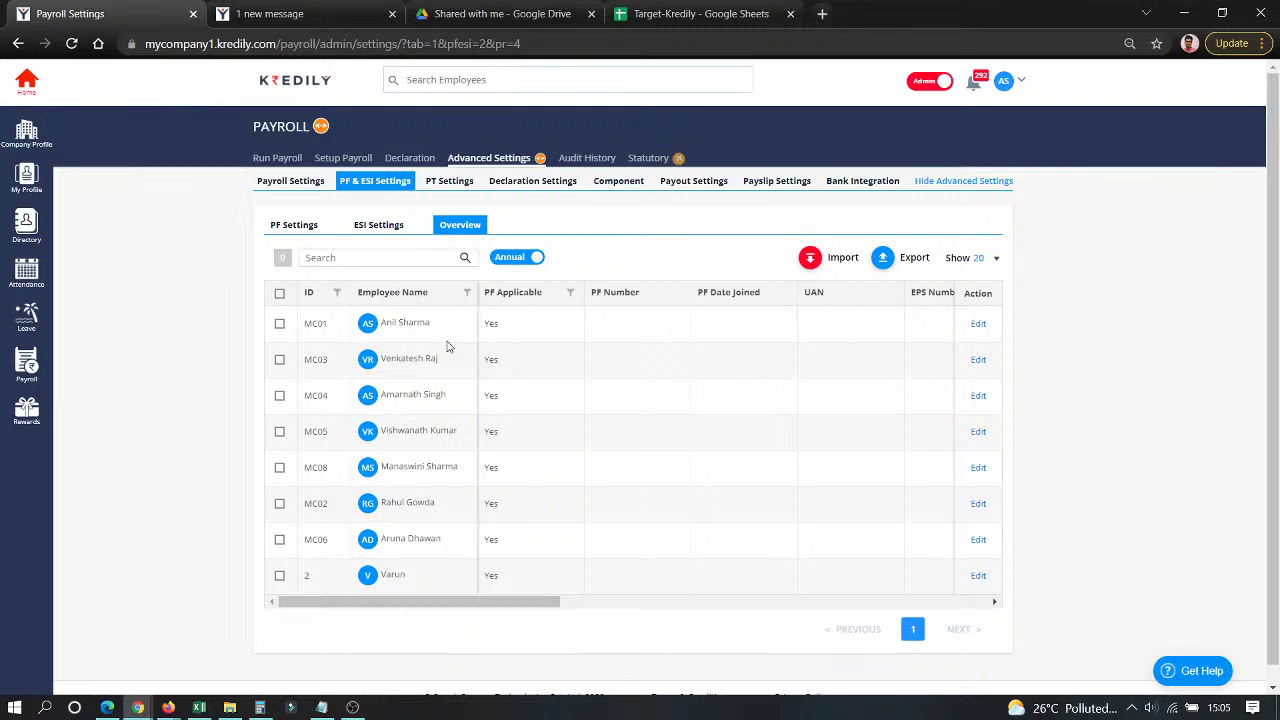
left_click(977, 325)
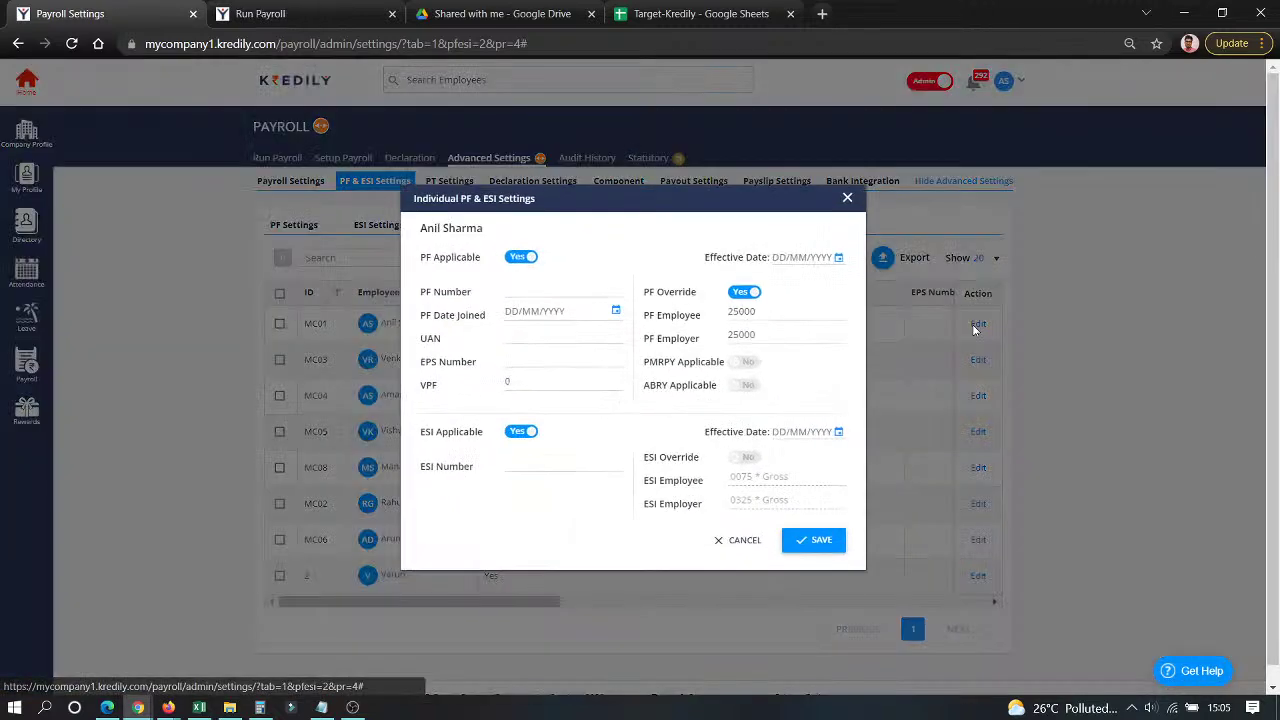
left_click(544, 340)
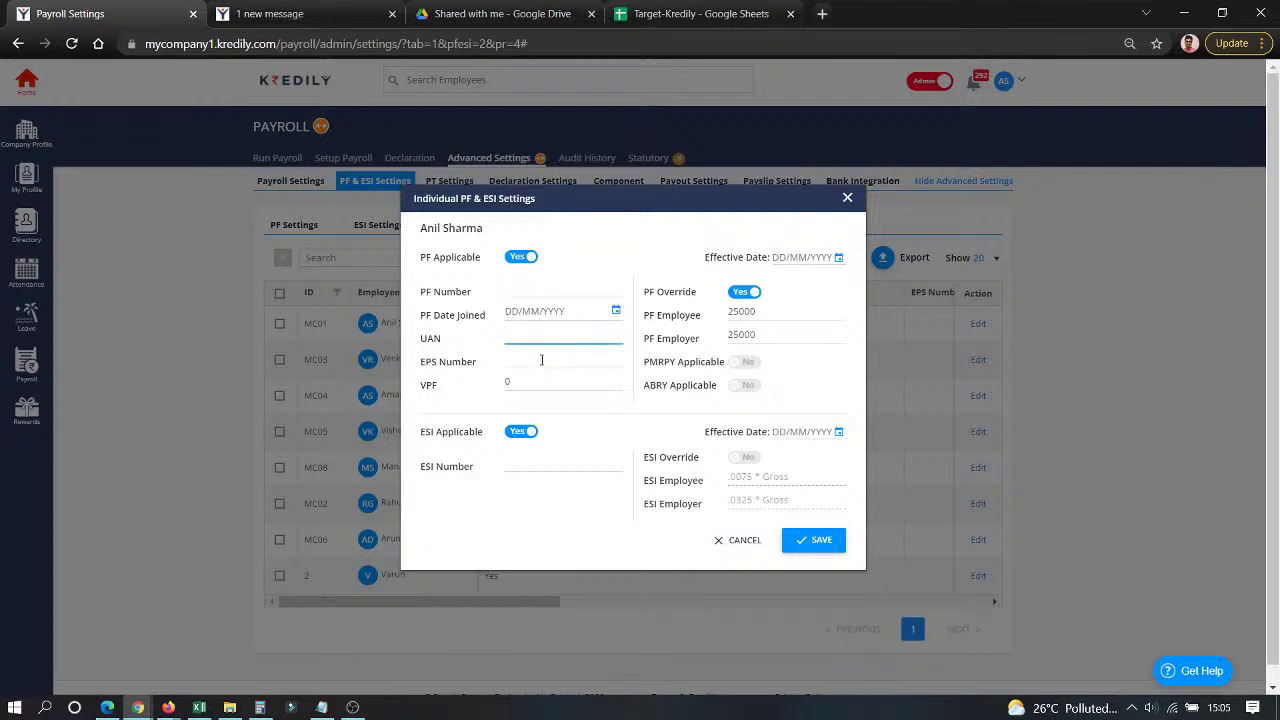
left_click(545, 363)
left_click(847, 199)
Check the import options for employee PF and ESI details and view the PT settings.
left_click(811, 261)
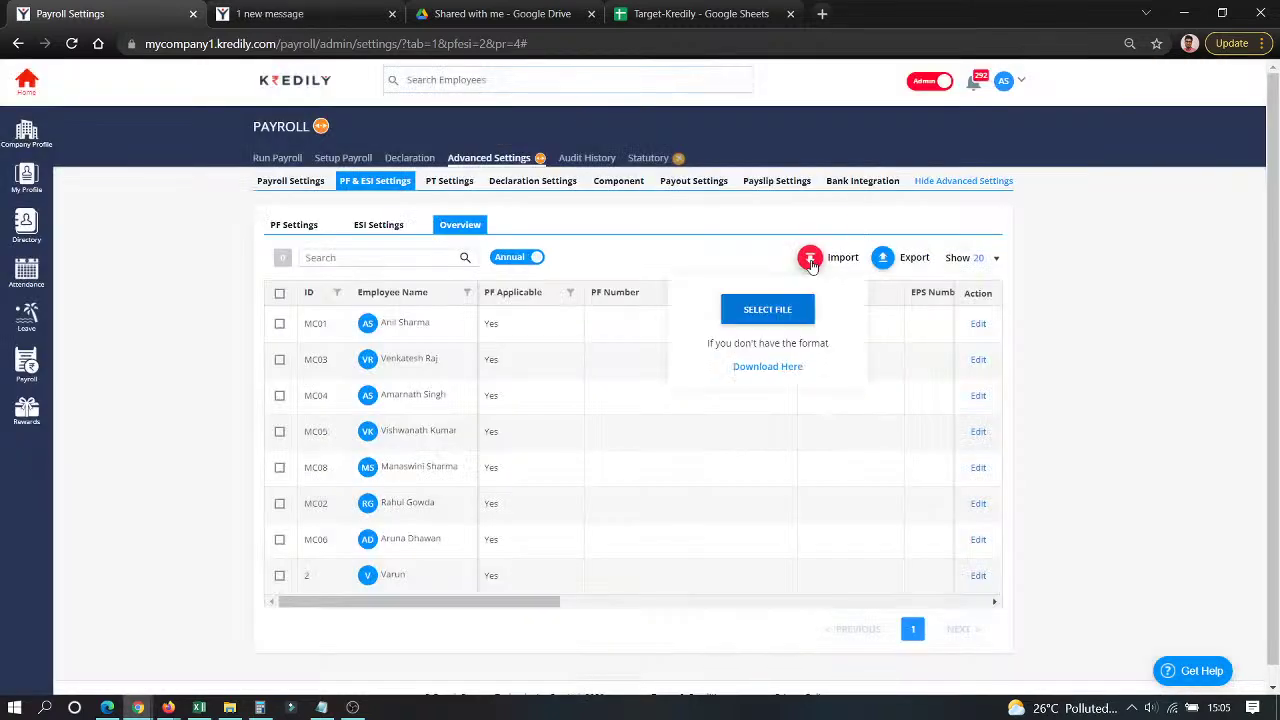
left_click(777, 377)
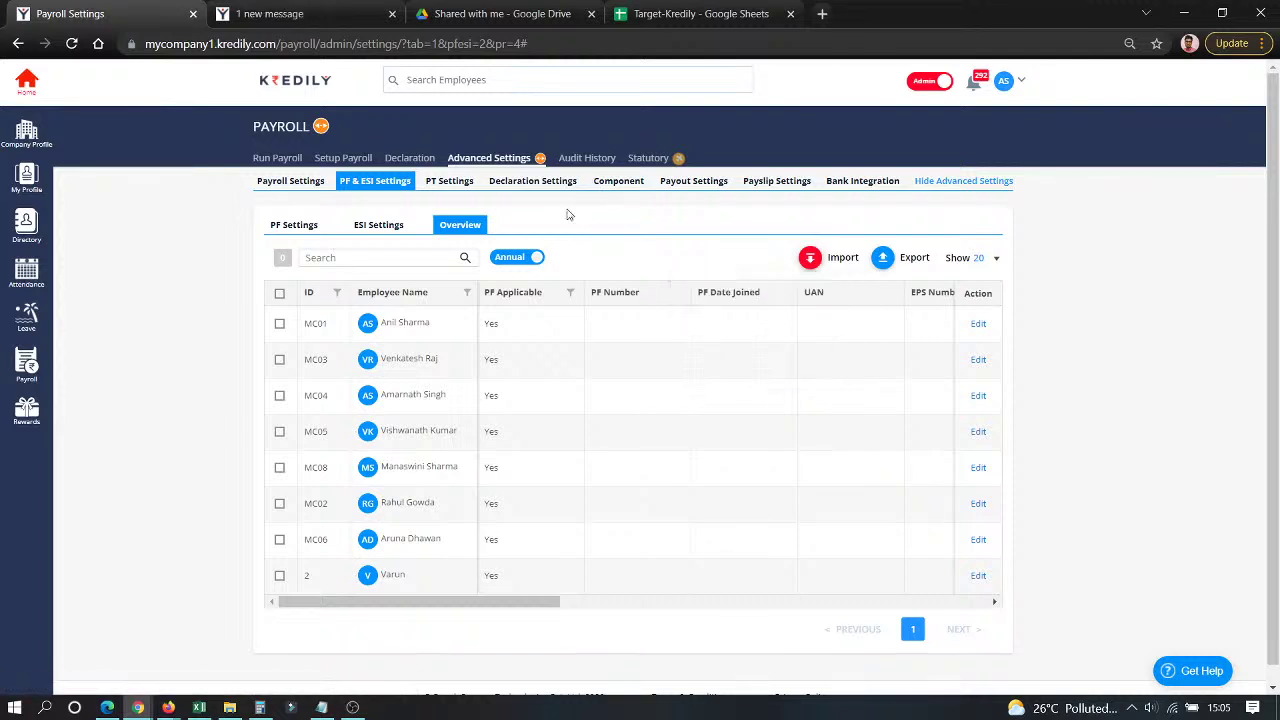
left_click(446, 186)
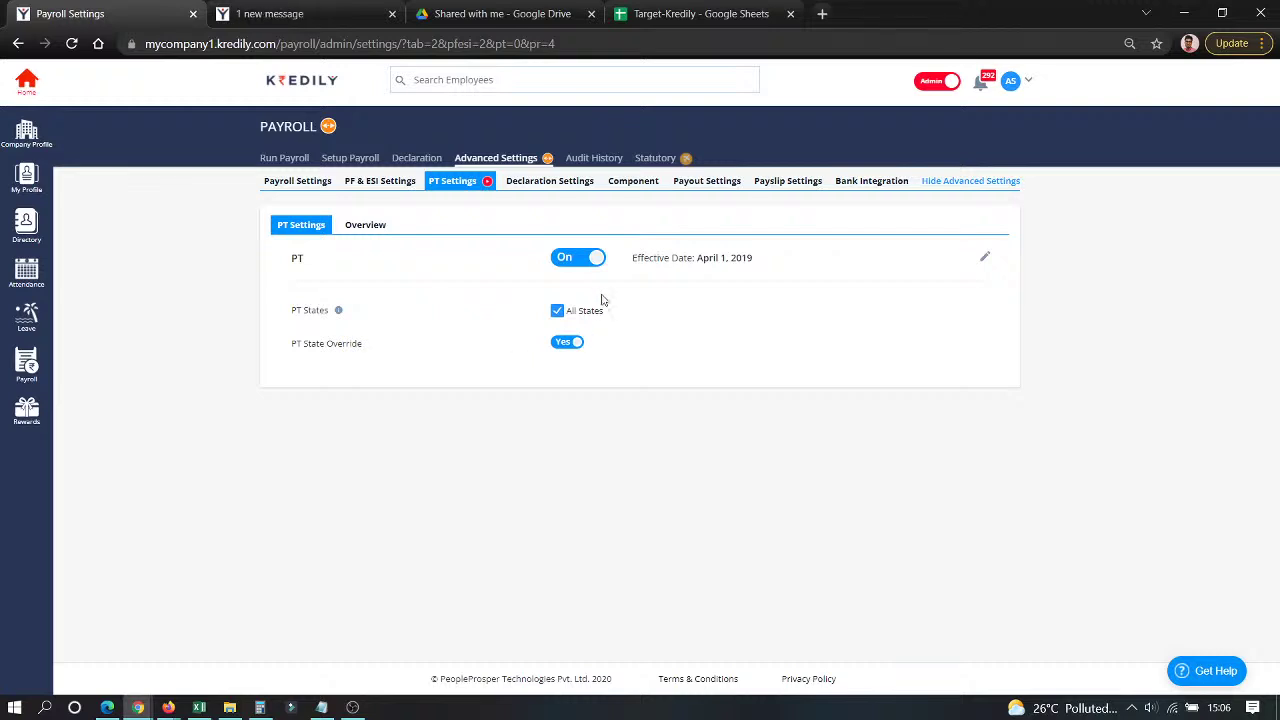
Edit the declaration window settings, trying out selected employees as the scope before restoring Apply to All.
left_click(529, 190)
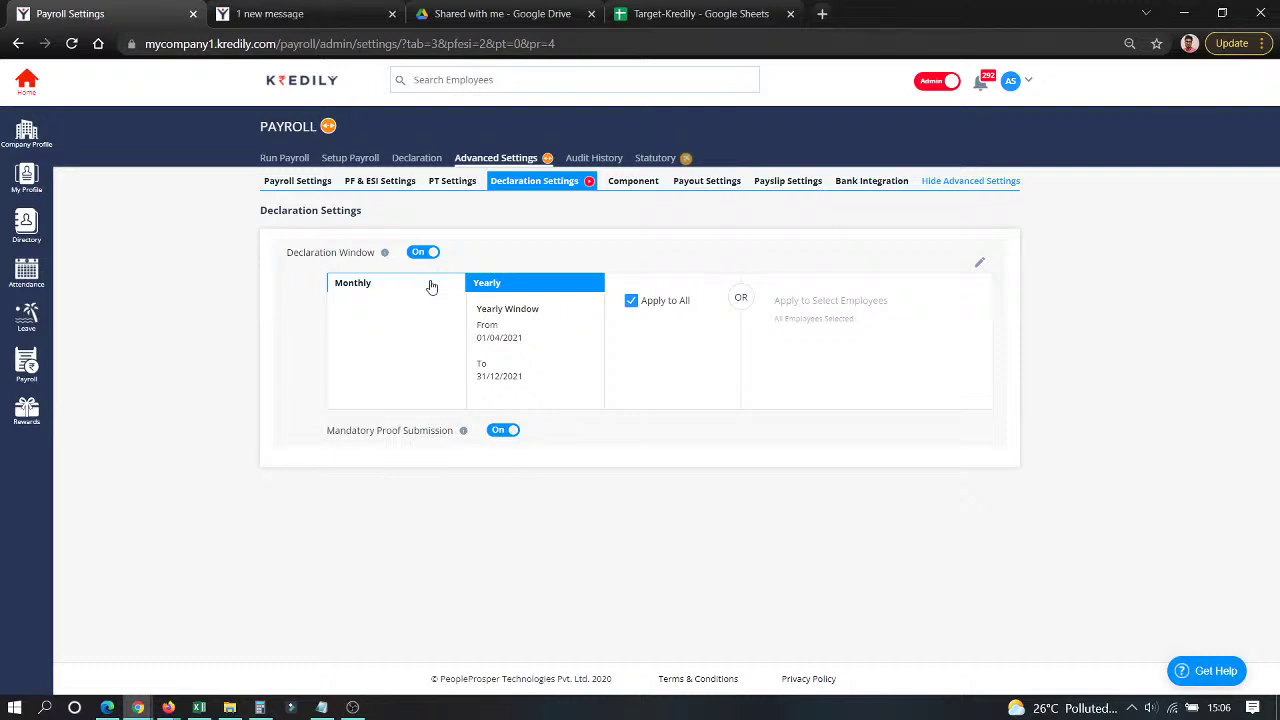
left_click(979, 266)
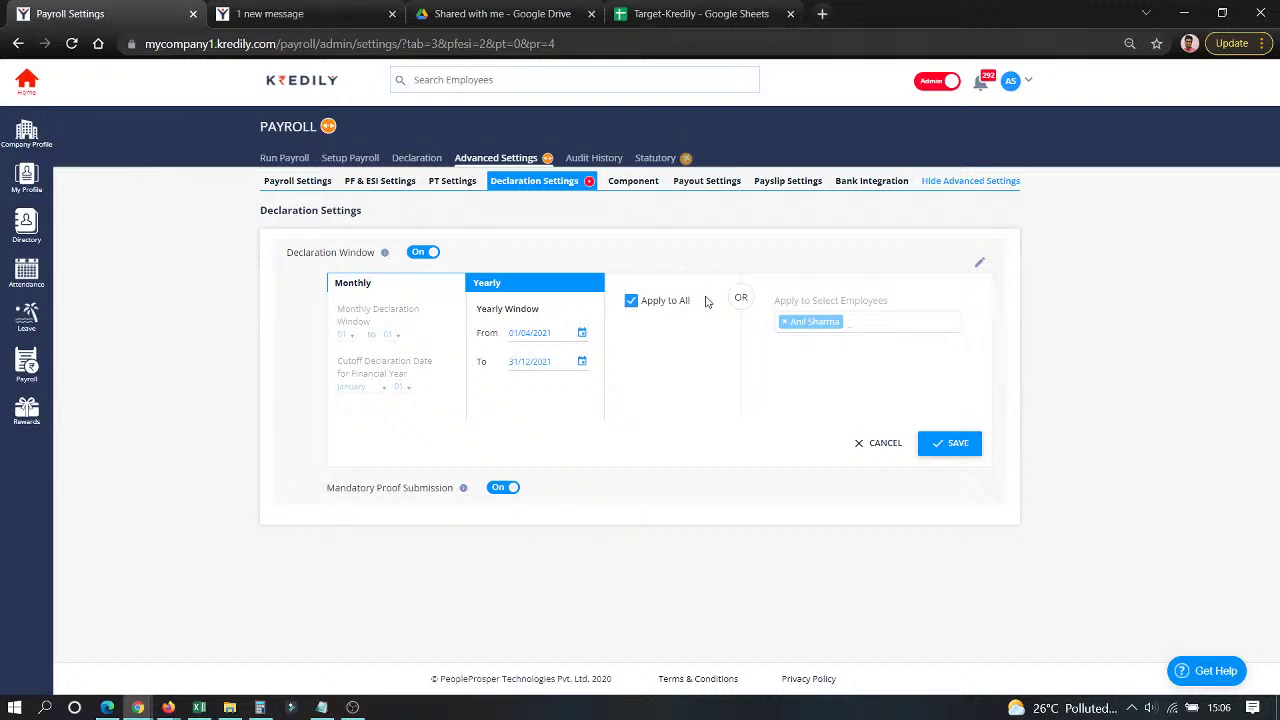
left_click(631, 300)
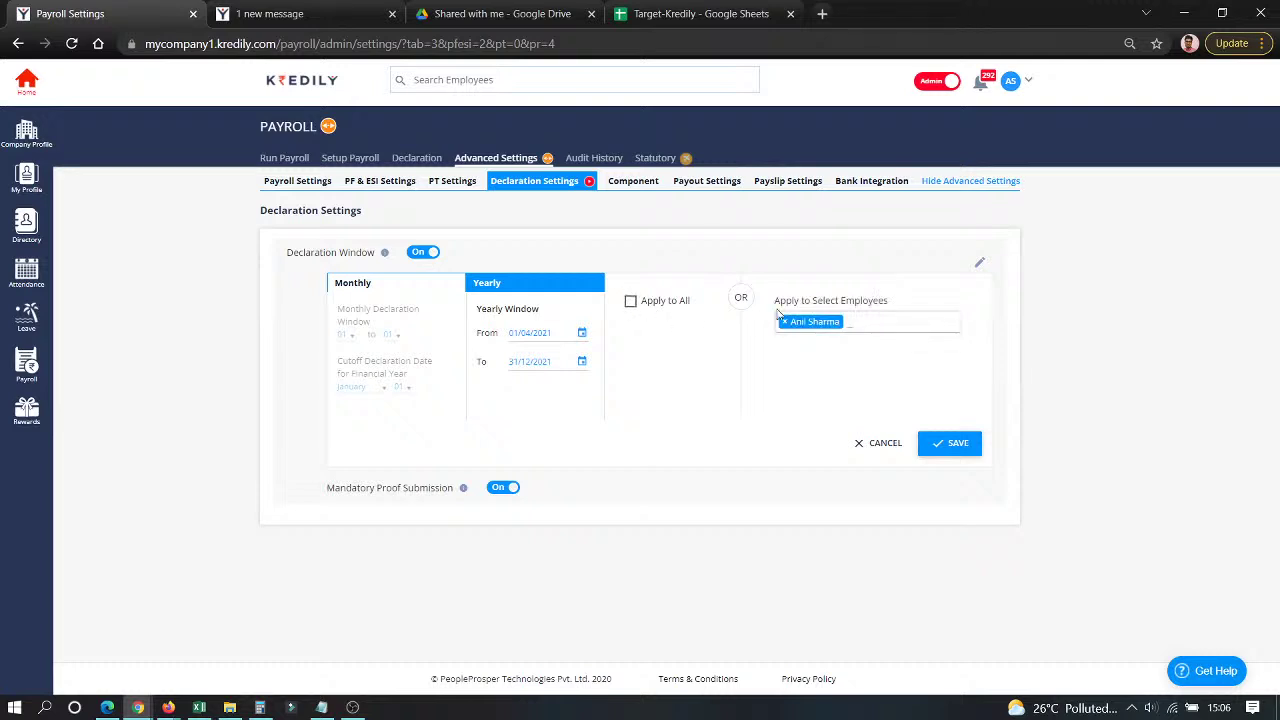
left_click(869, 321)
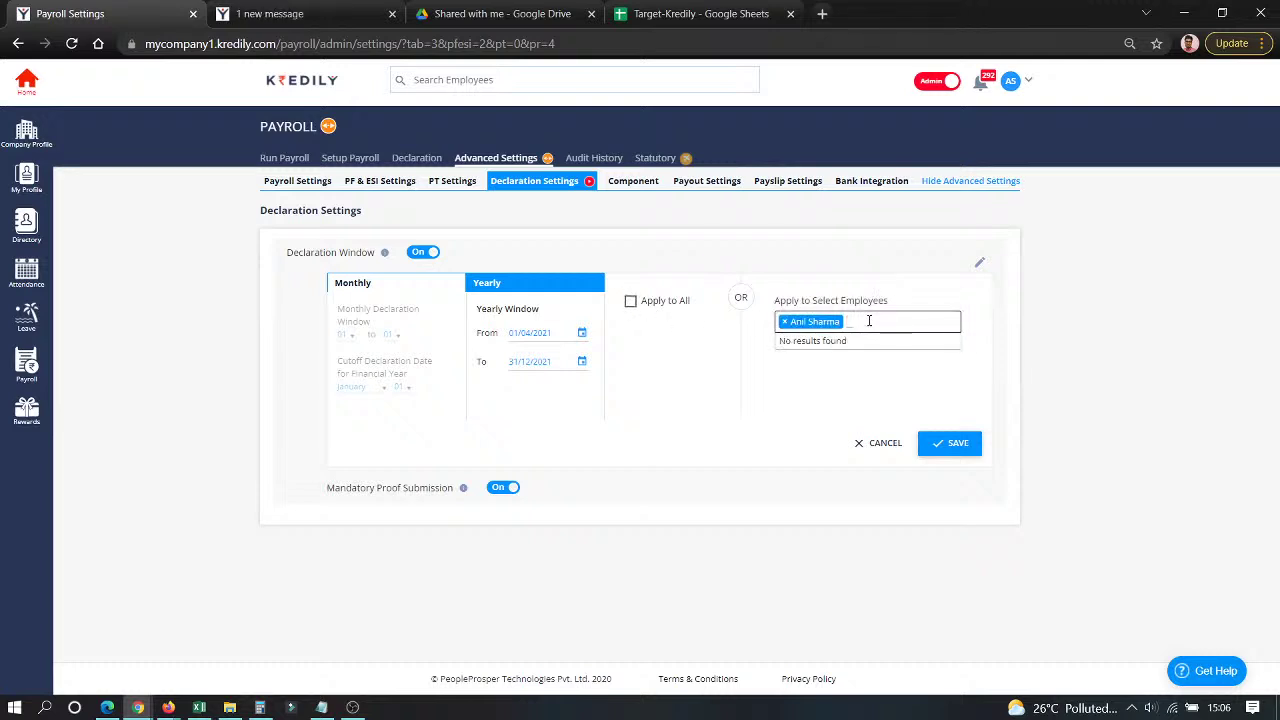
left_click(632, 302)
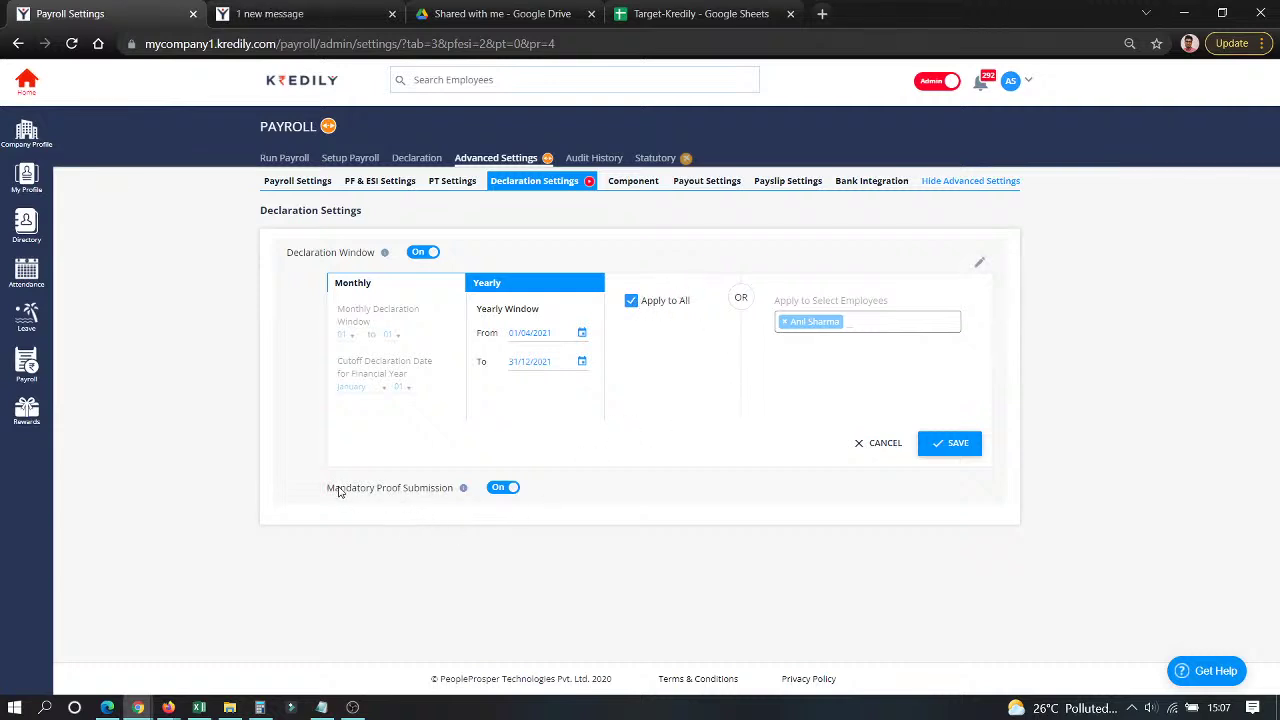
Check the mandatory proof submission option, save the declaration settings and confirm overwriting the previous ones.
left_click_drag(340, 490, 414, 490)
left_click(450, 500)
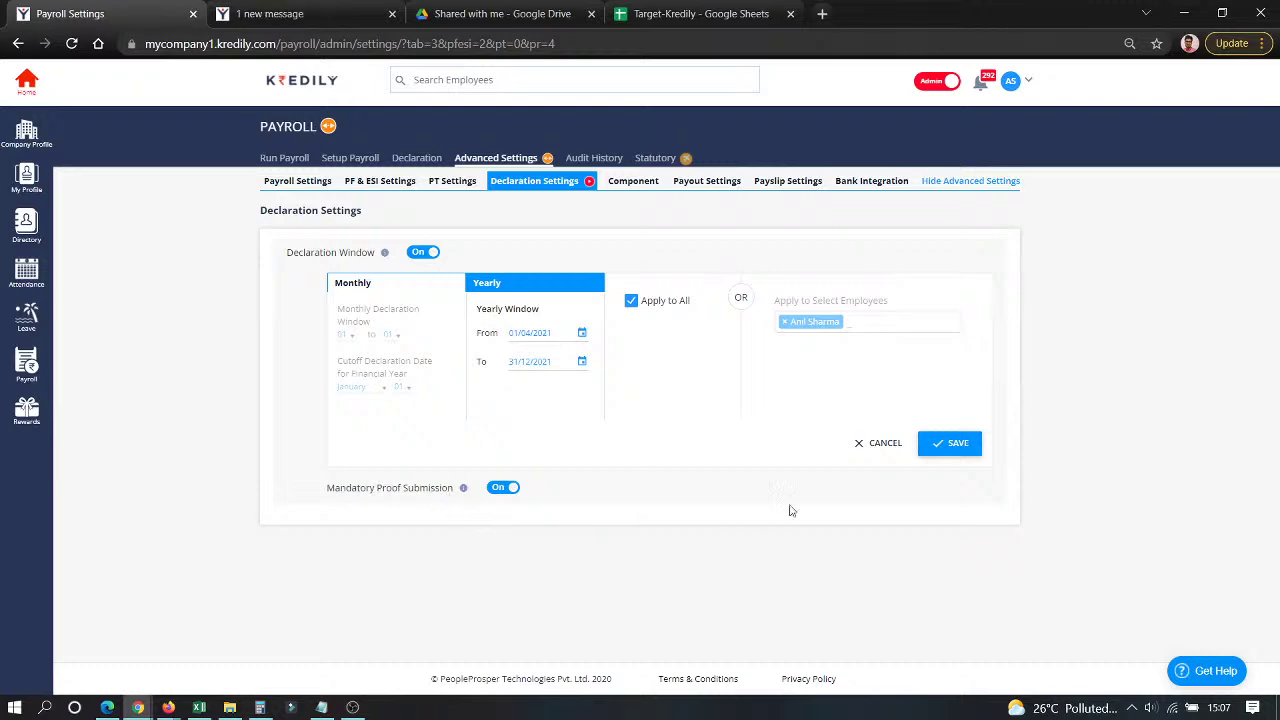
left_click(940, 452)
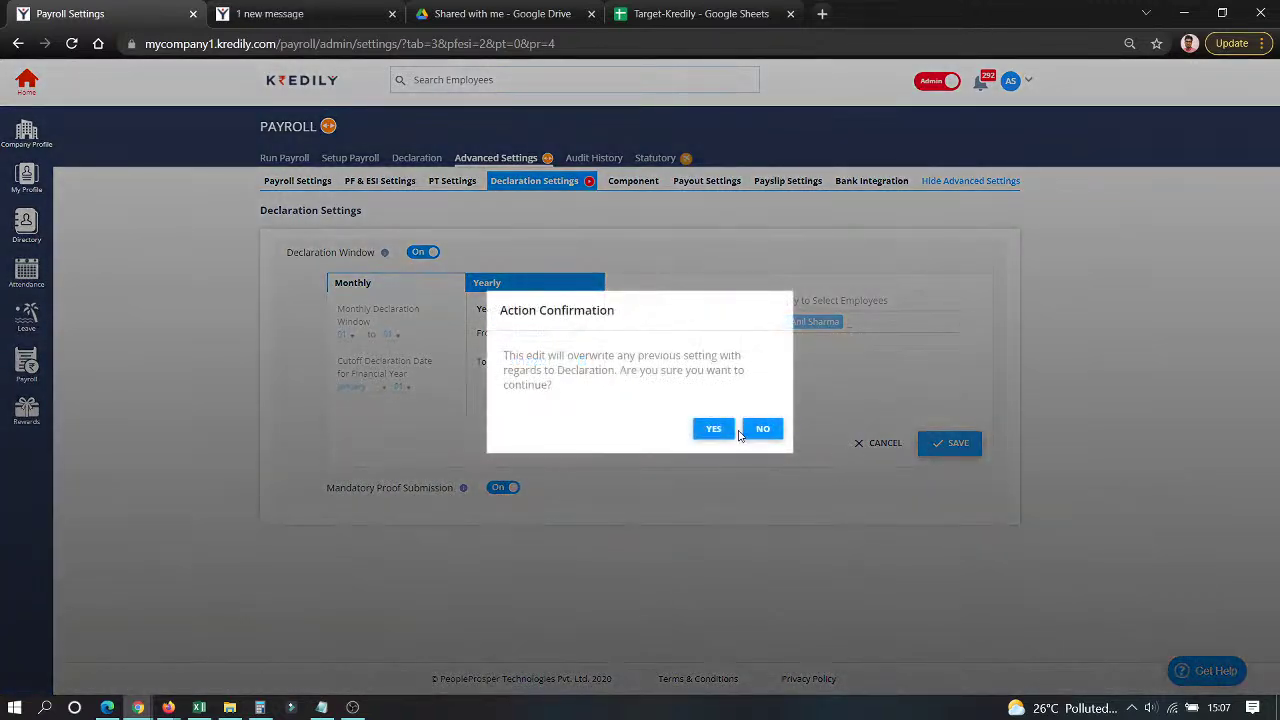
left_click(716, 430)
left_click(648, 455)
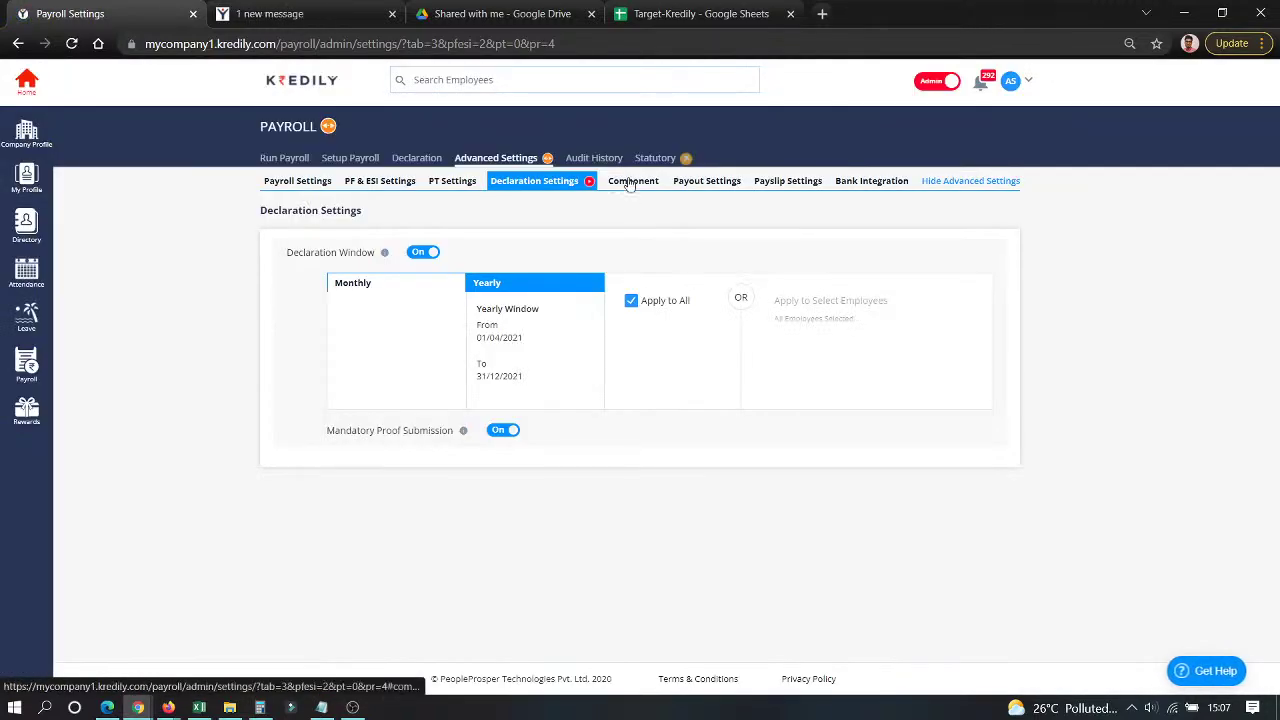
Review the base salary structure components and open the list of recurring components.
left_click(627, 181)
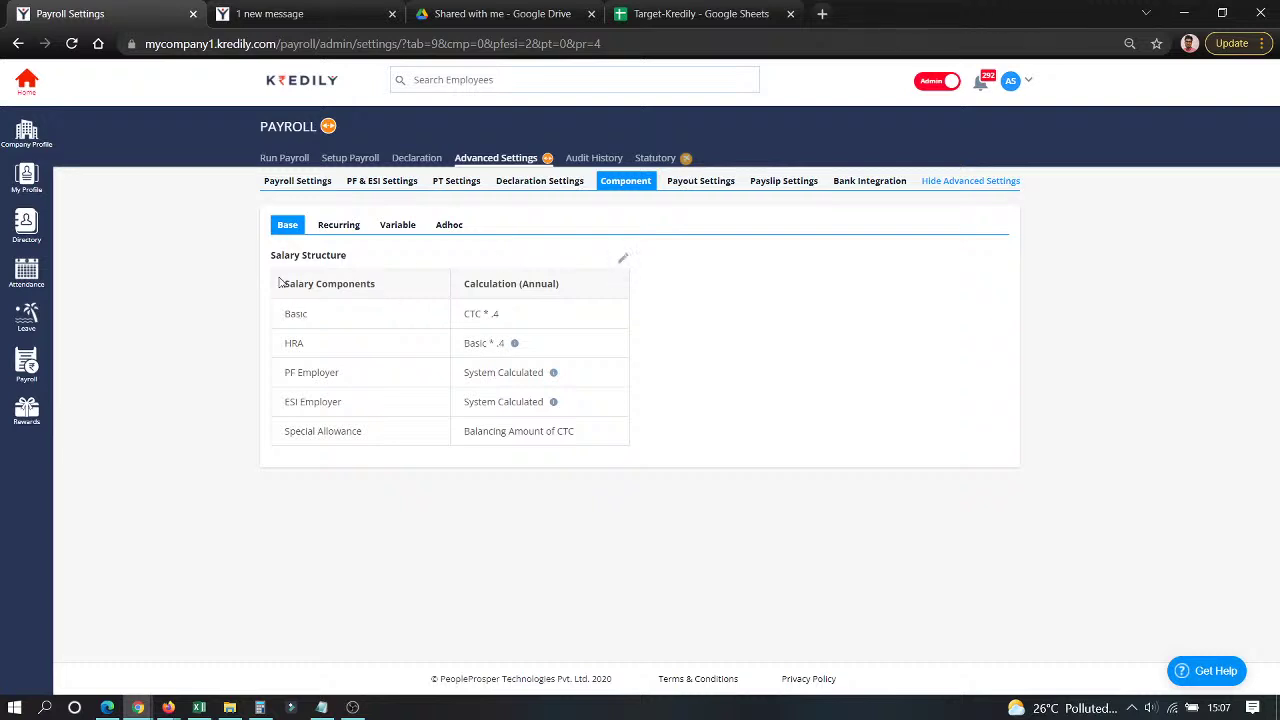
left_click_drag(285, 317, 389, 437)
left_click(405, 500)
left_click(350, 223)
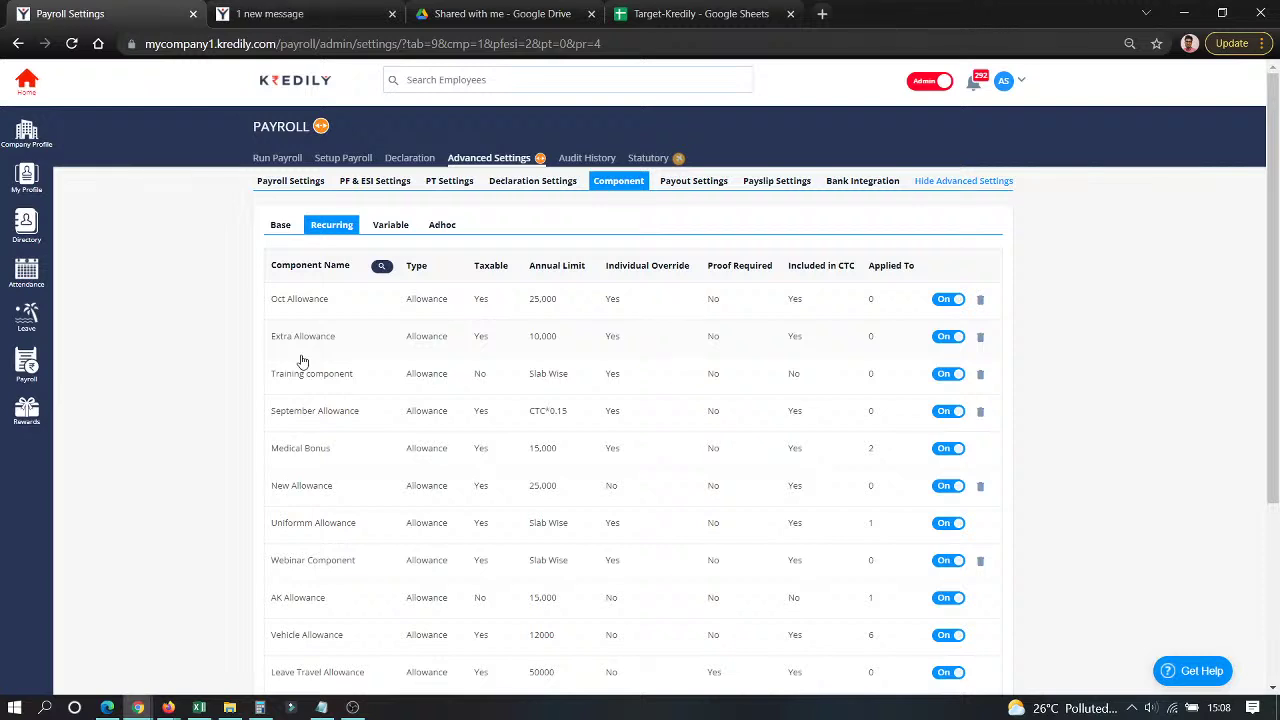
Look through the recurring components list and check the blank Create Component form without saving anything.
scroll(333, 488, "down", 3)
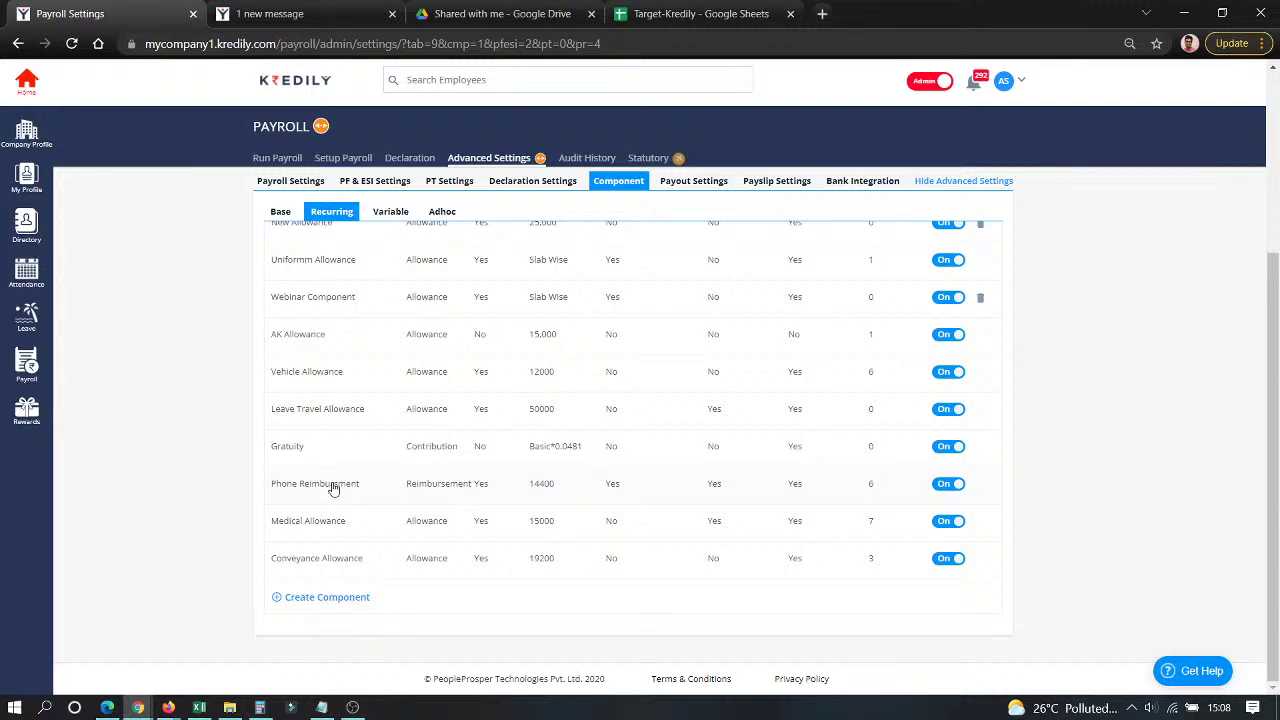
left_click(317, 598)
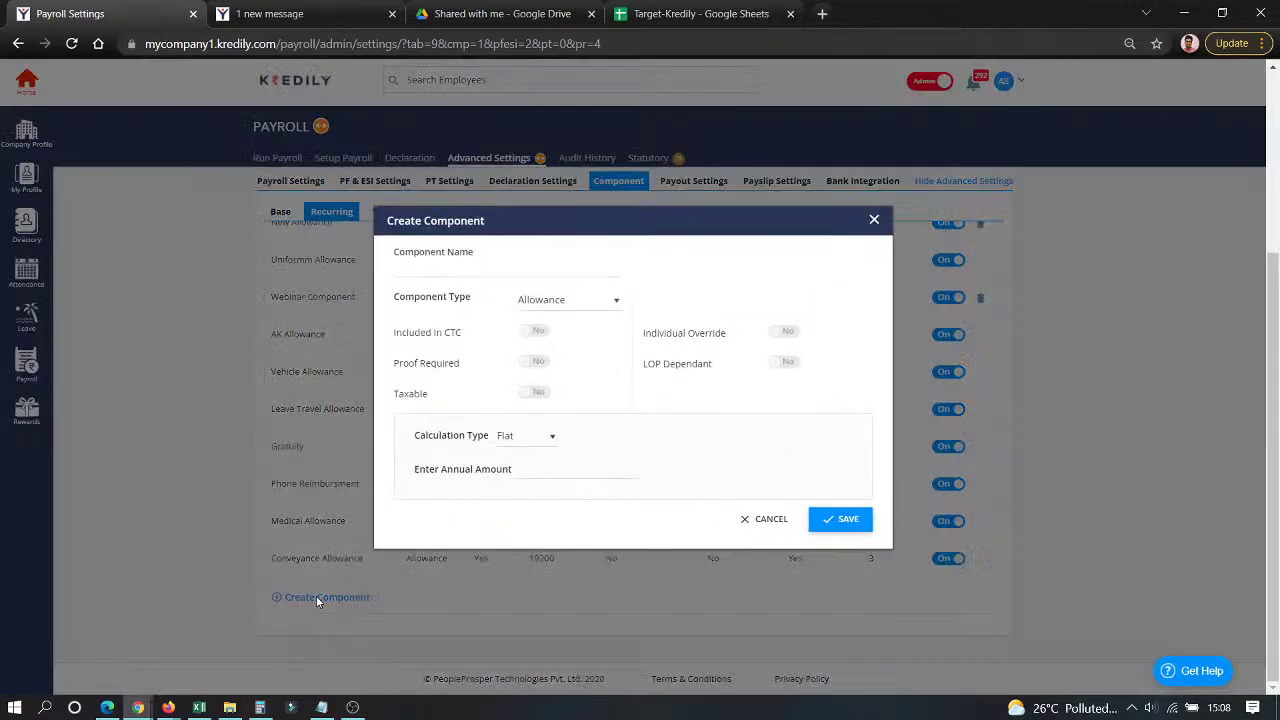
left_click(764, 519)
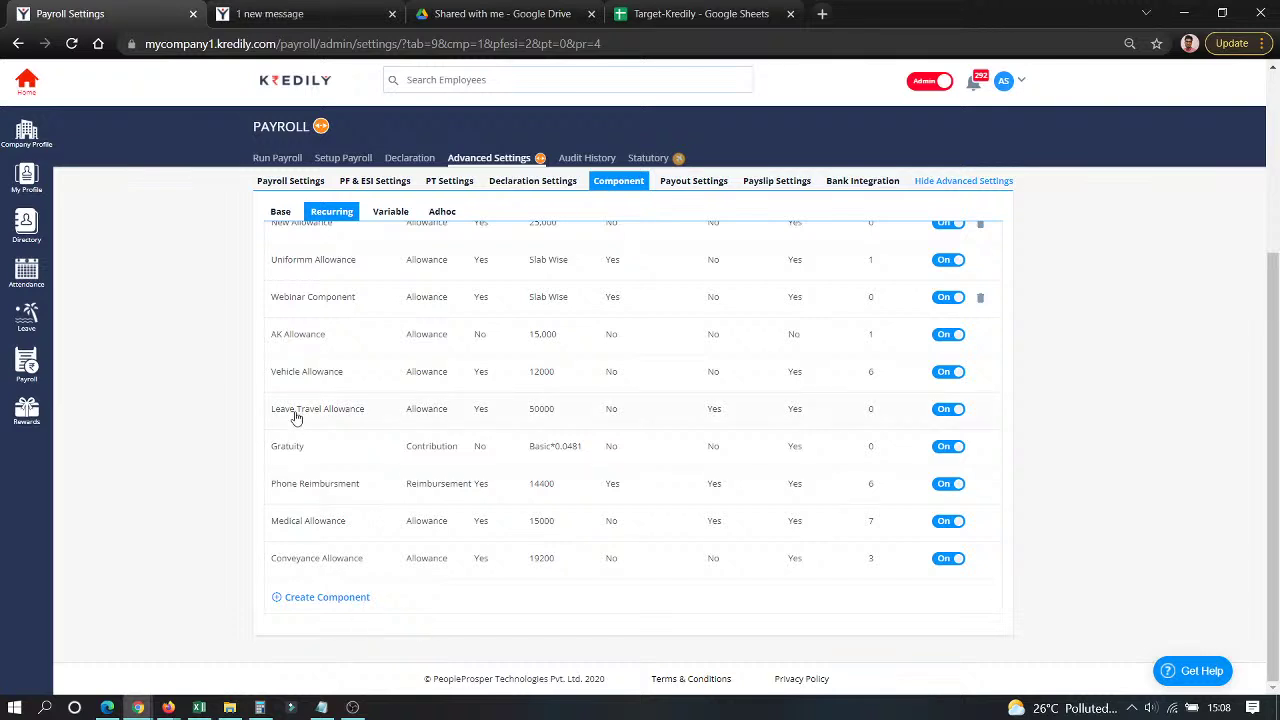
scroll(297, 419, "up", 3)
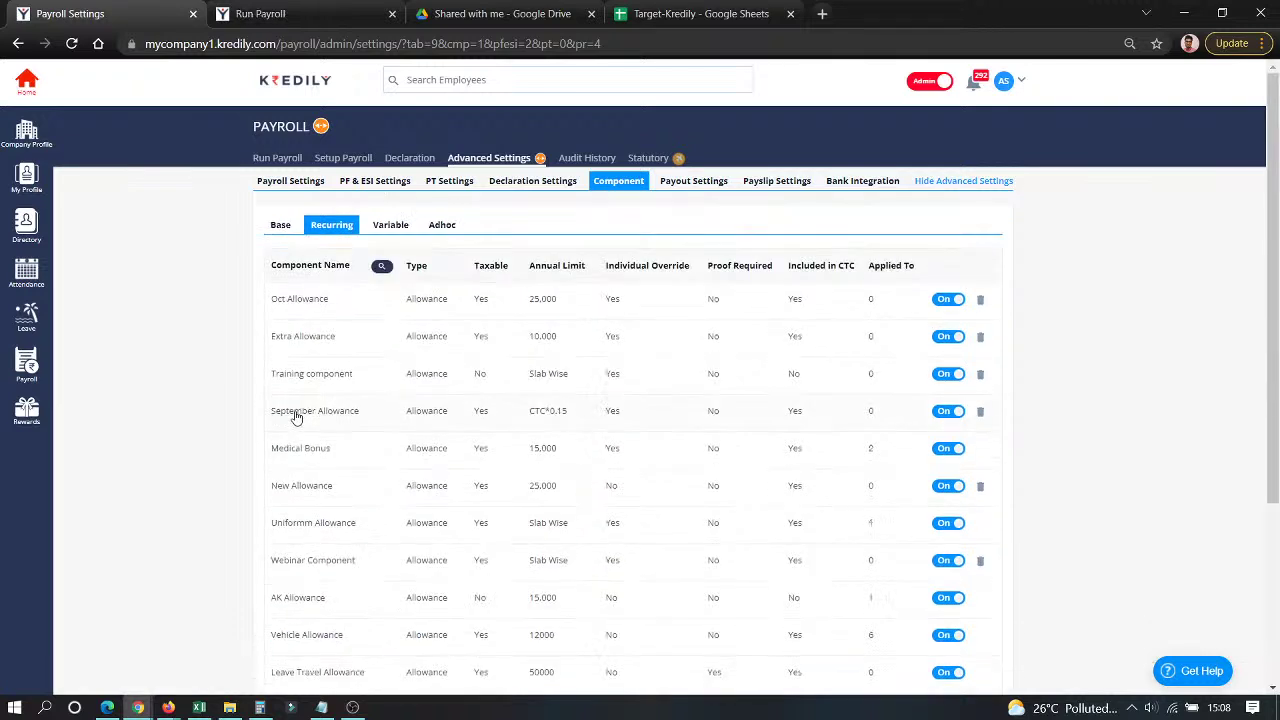
Open the Extra Allowance component and check its name and the available component types, keeping Allowance.
left_click(298, 339)
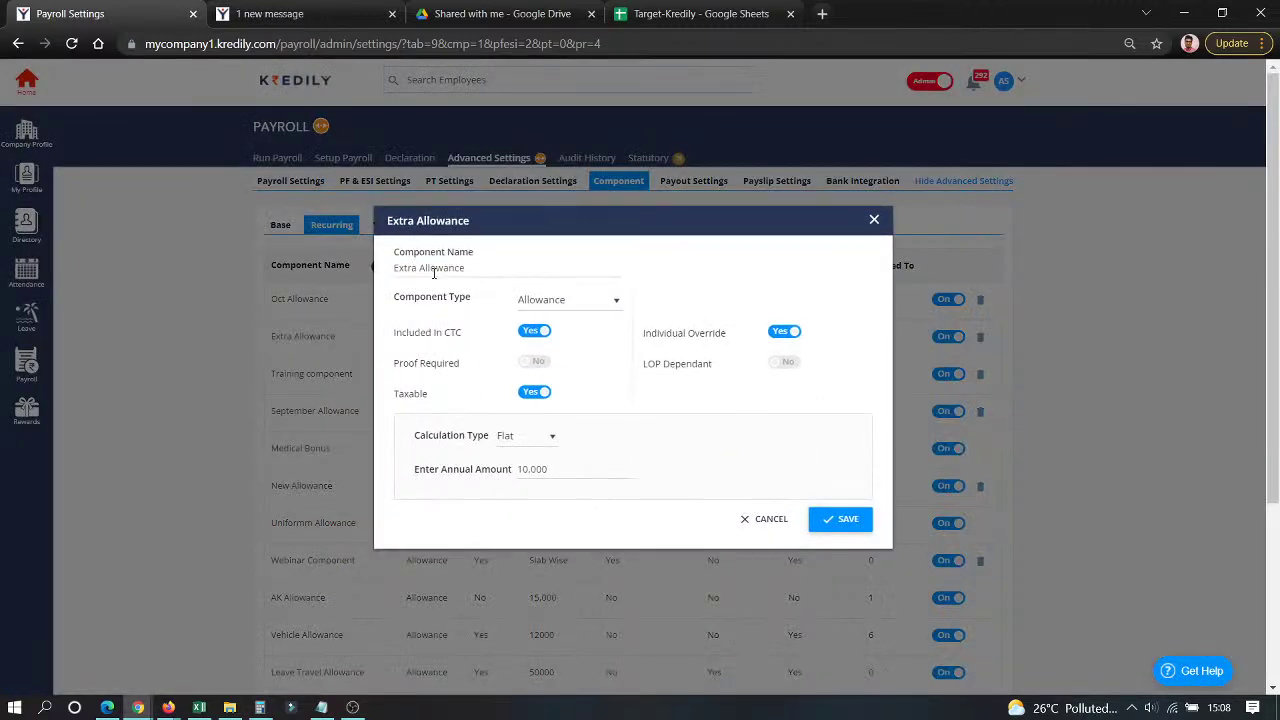
left_click_drag(472, 268, 388, 295)
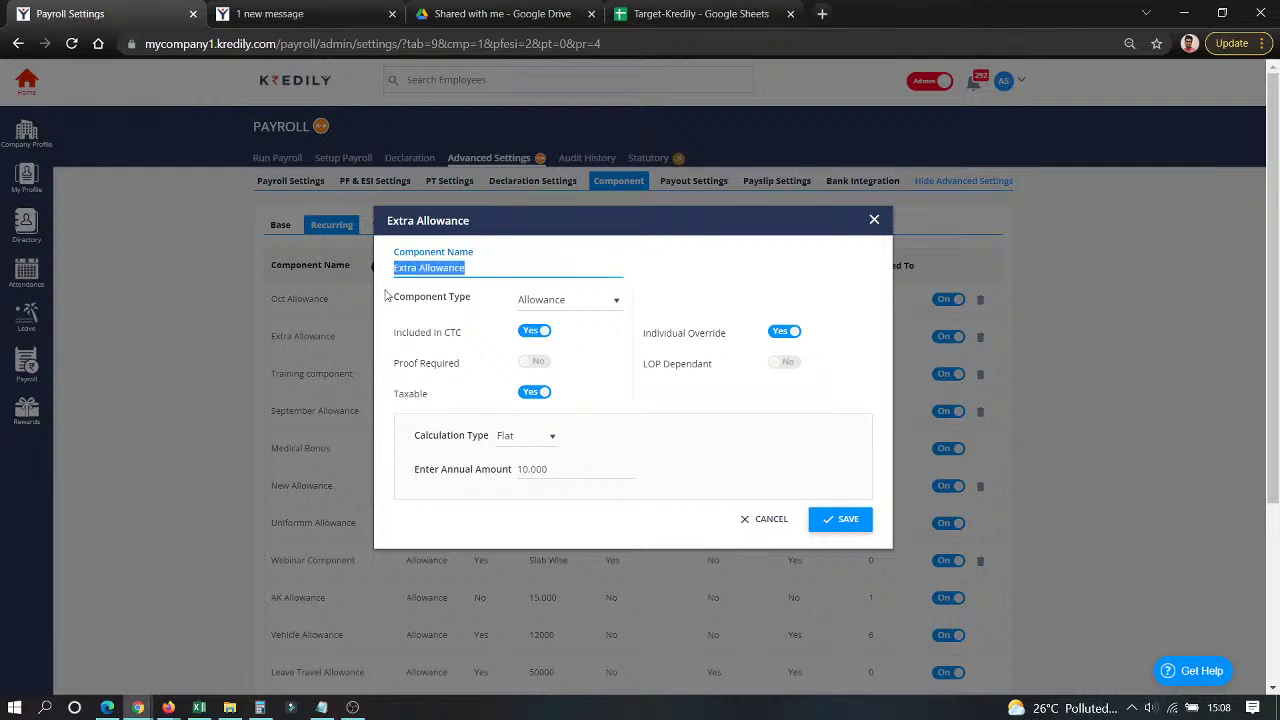
left_click(506, 267)
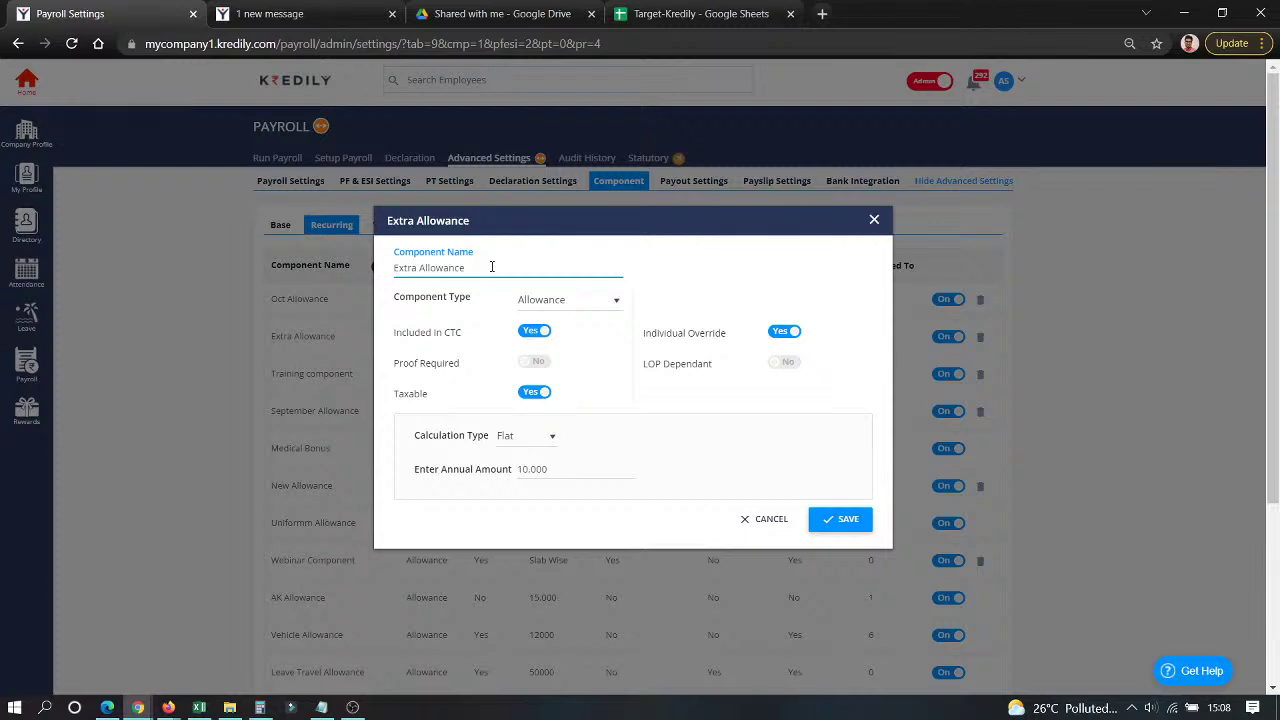
left_click(527, 300)
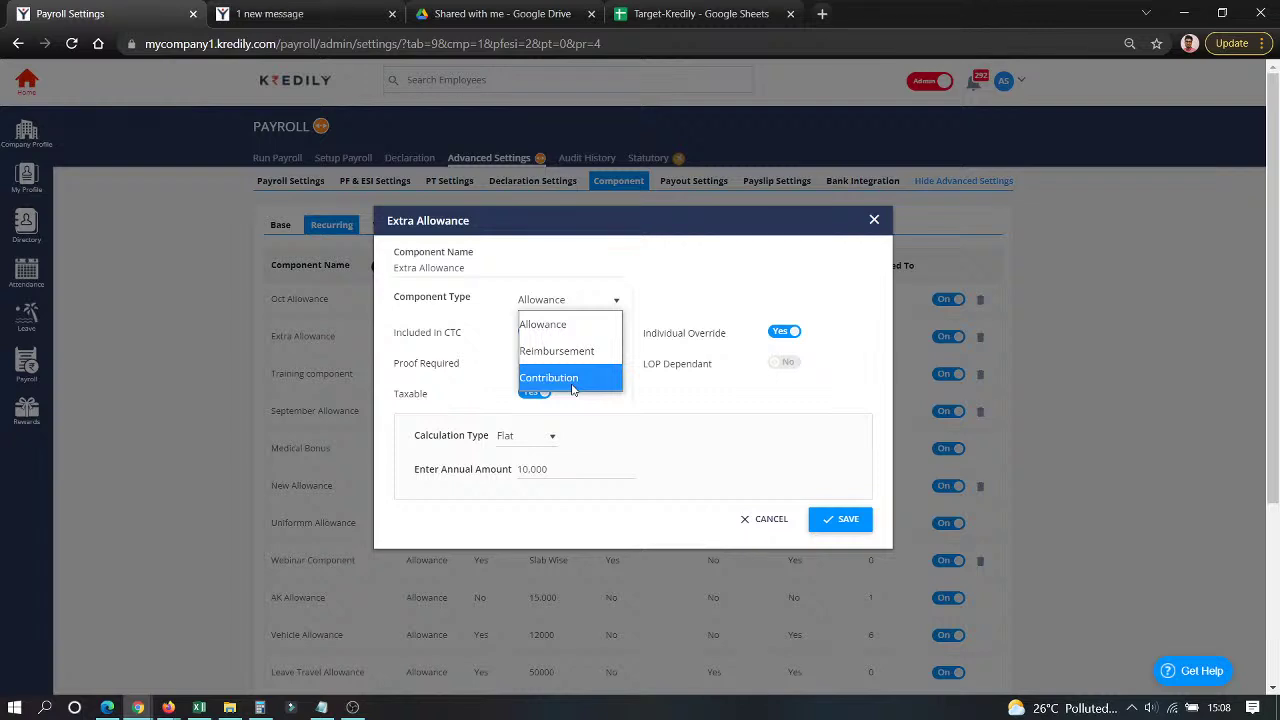
left_click(582, 418)
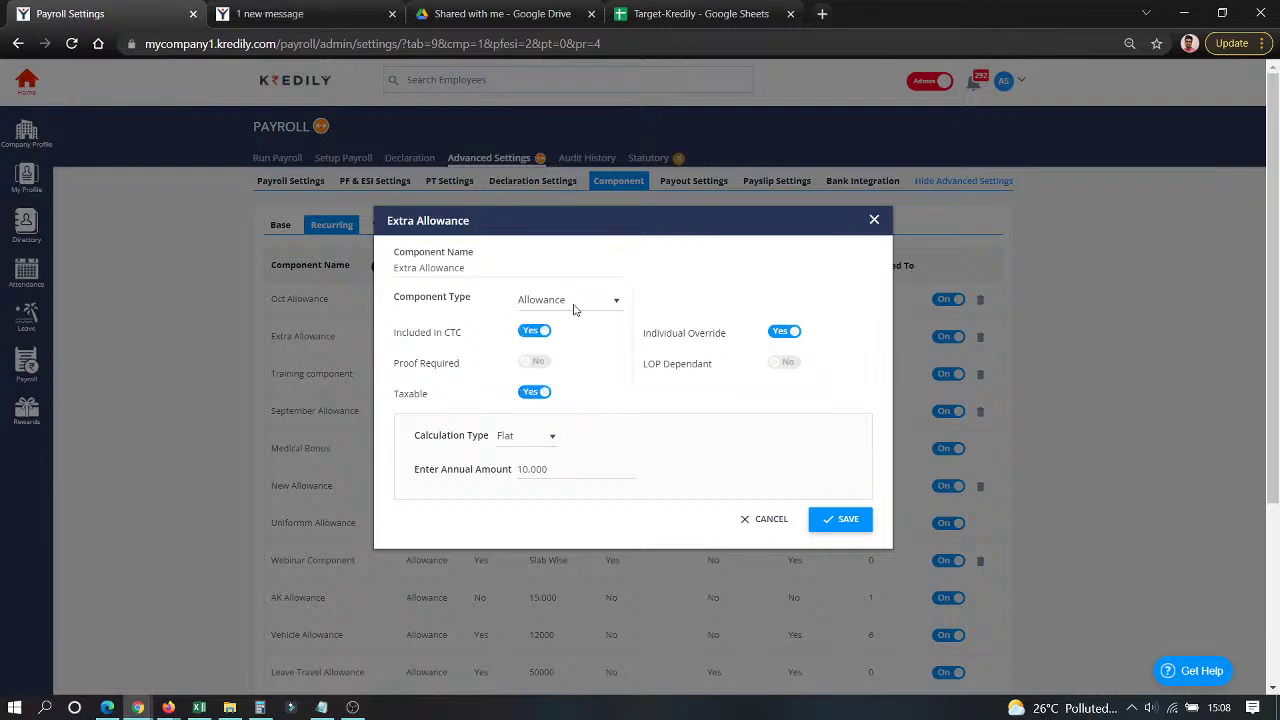
Try out the Included in CTC and Proof Required switches of Extra Allowance, restoring both to their original settings.
left_click(533, 337)
left_click(535, 336)
left_click(533, 363)
left_click(535, 364)
Set the annual amount of Extra Allowance to the formula CTC*0.10.
double_click(522, 469)
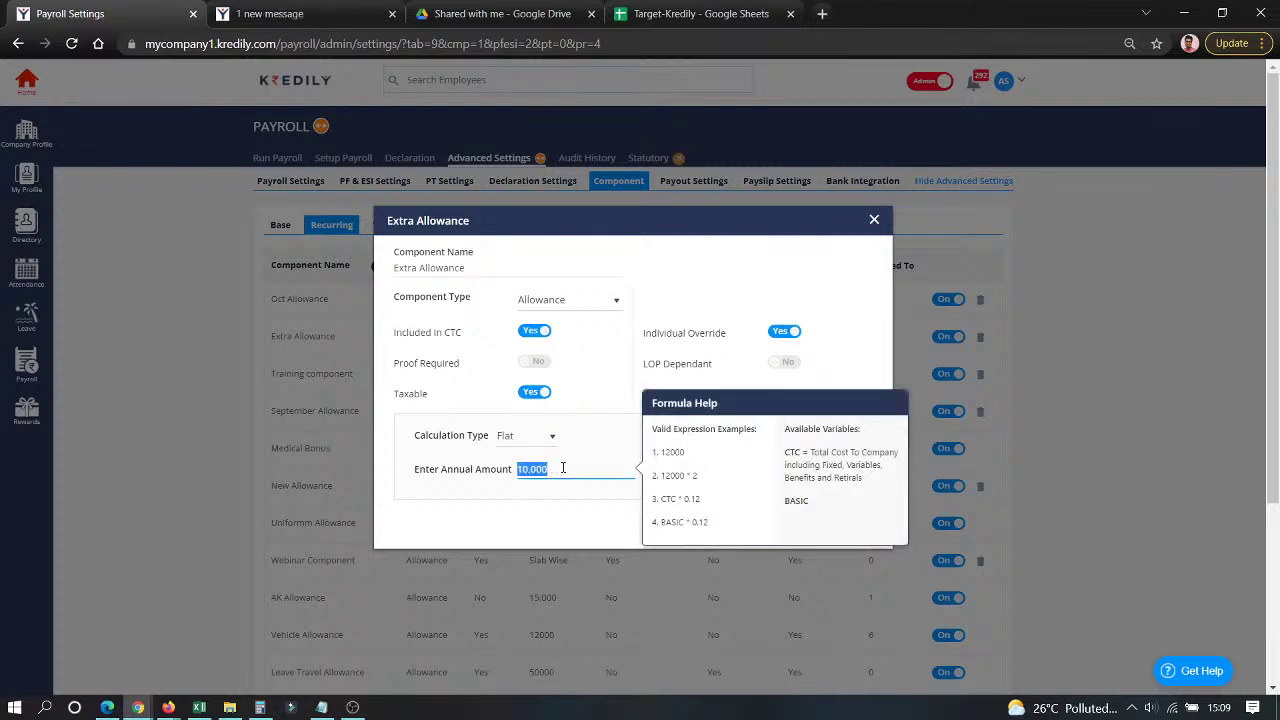
type("25000")
key("ctrl+a")
key("BackSpace")
type("ct")
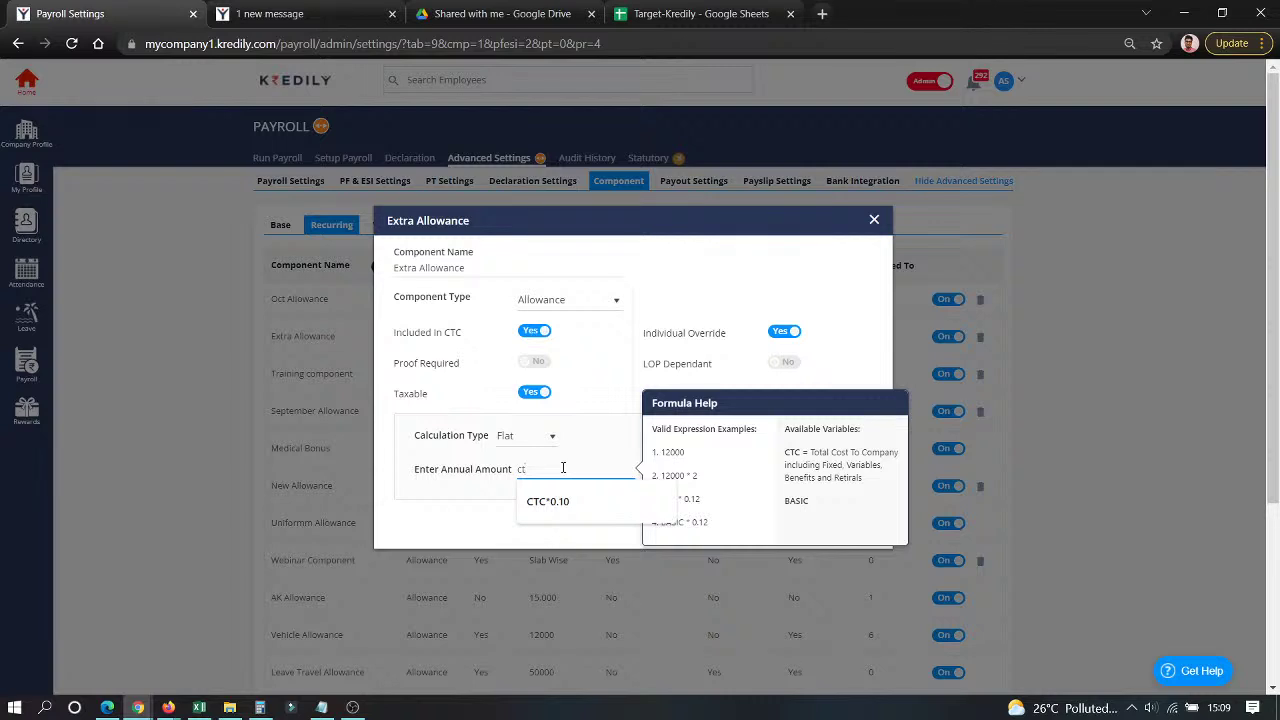
left_click(567, 500)
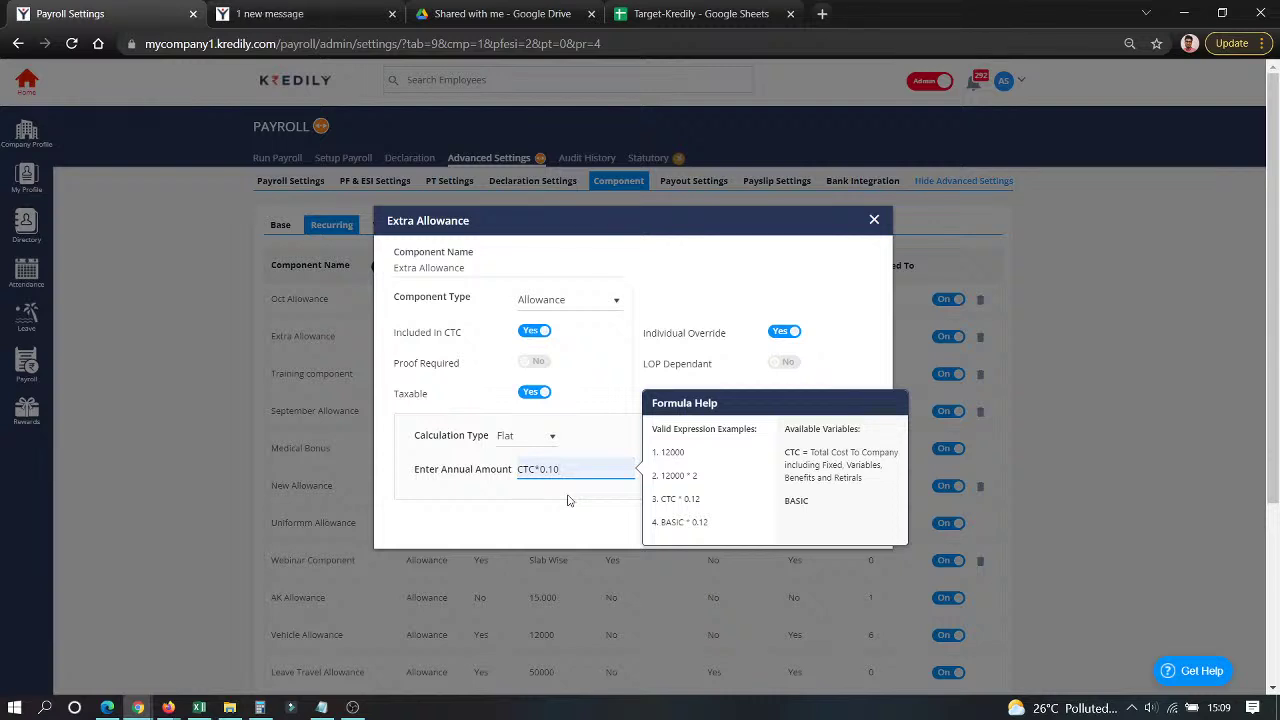
Switch the Extra Allowance calculation type to Slab Wise and set slab 1 to 45,000 per annum.
left_click(551, 438)
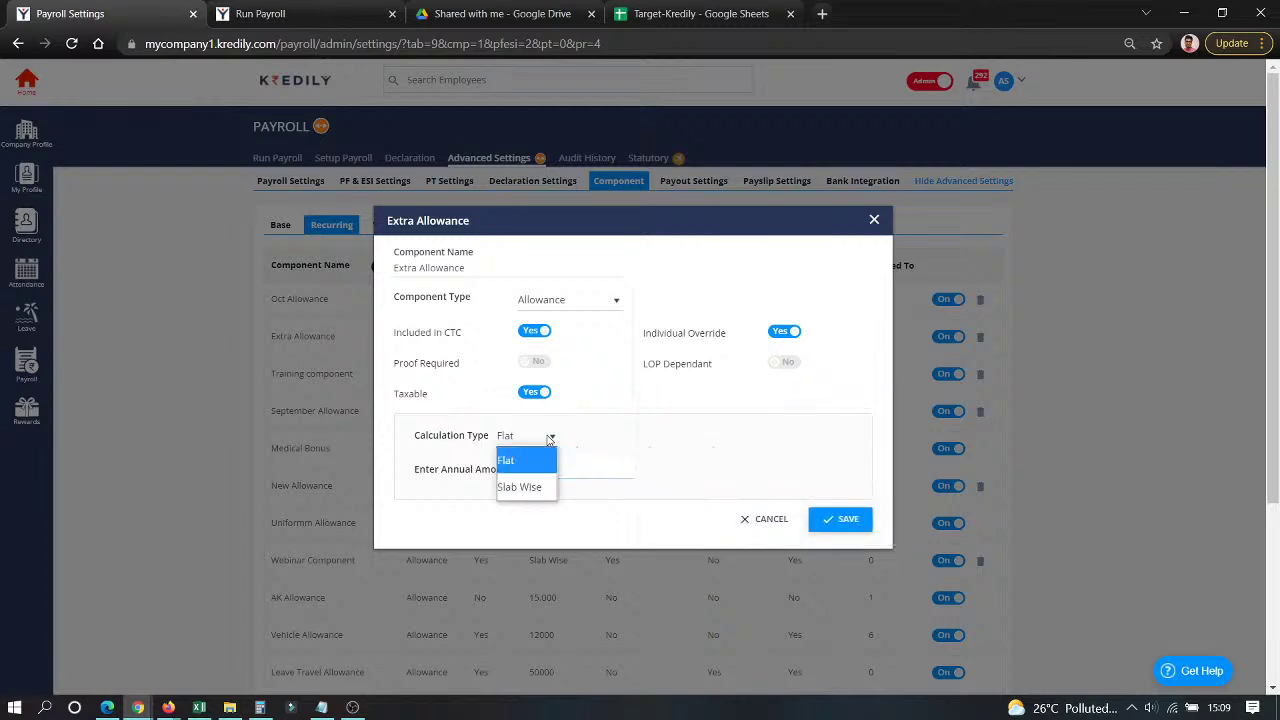
left_click(540, 494)
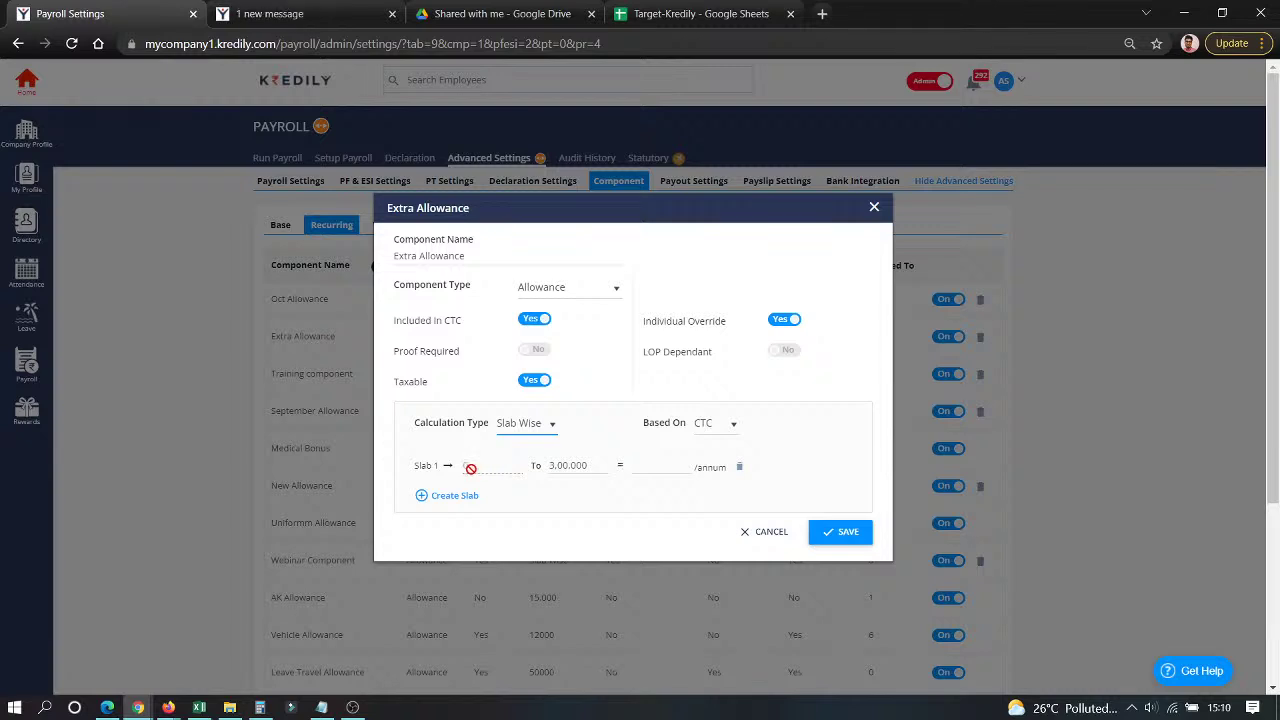
left_click(658, 468)
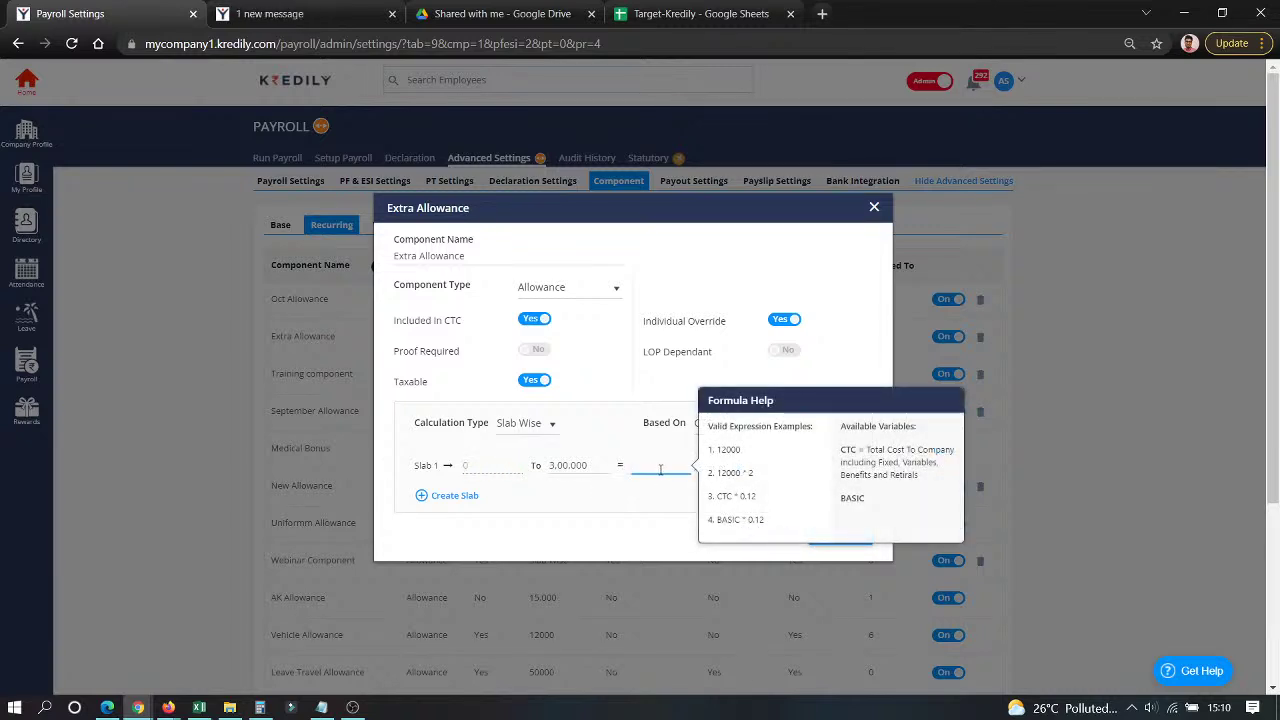
type("450000")
Add slab 2 with an upper limit of 5,00,000 and an amount of 35,000 per annum.
left_click(452, 495)
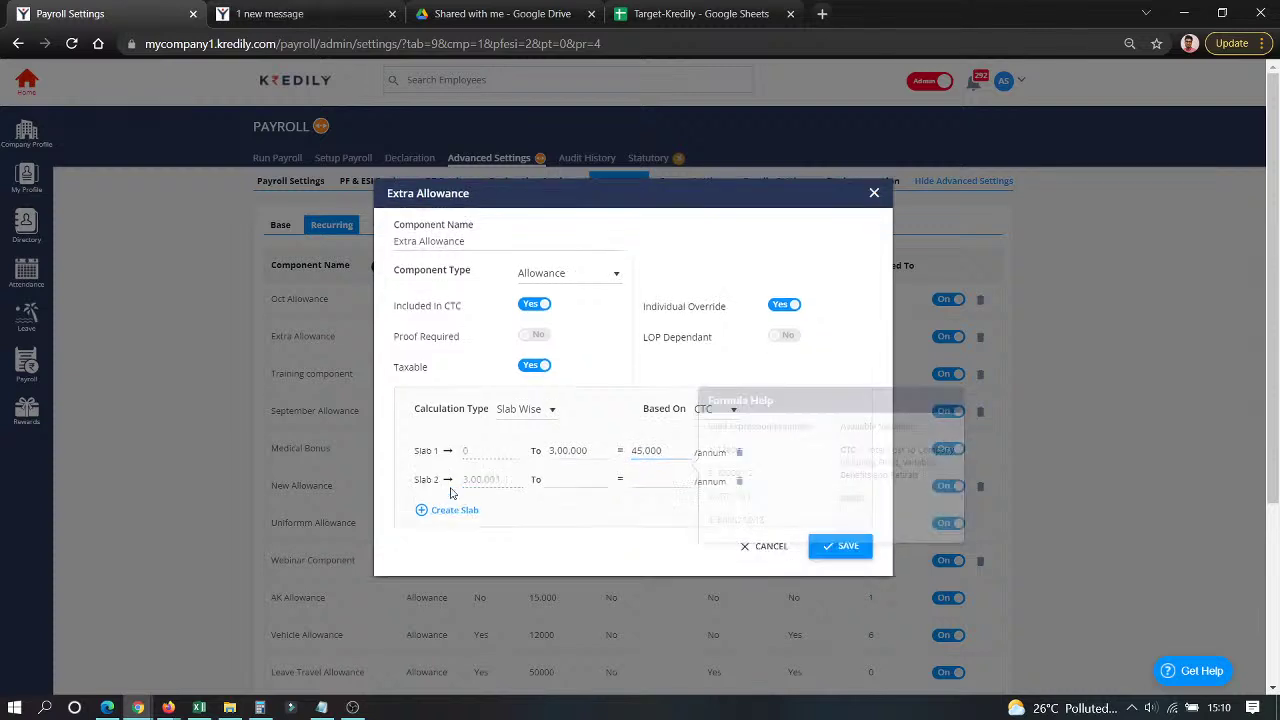
left_click(560, 480)
type("5,0")
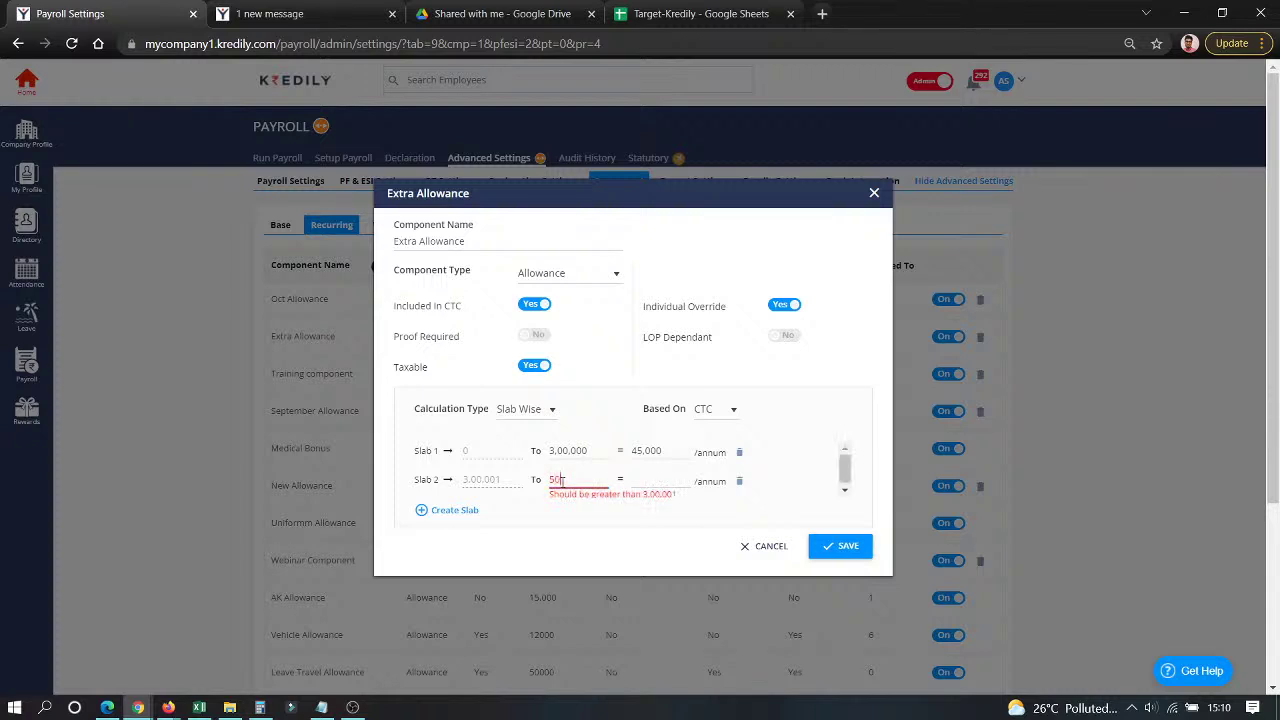
type("0,000")
left_click(652, 480)
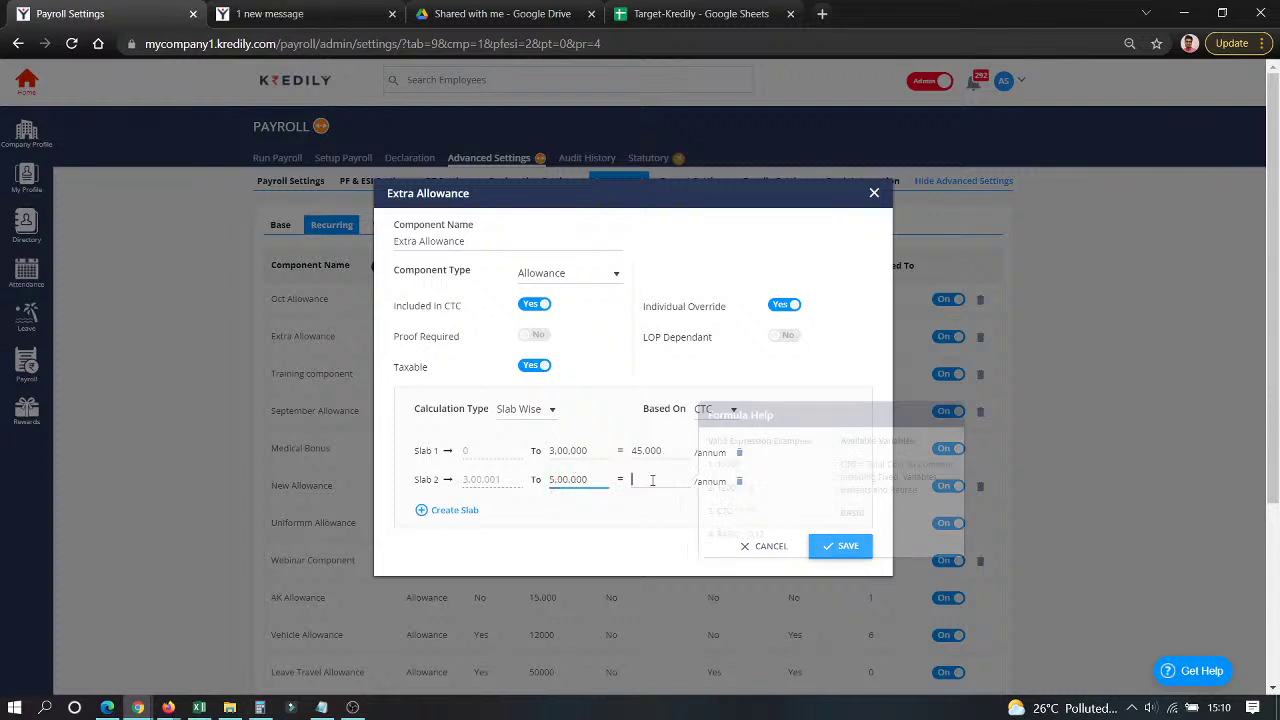
type("350000")
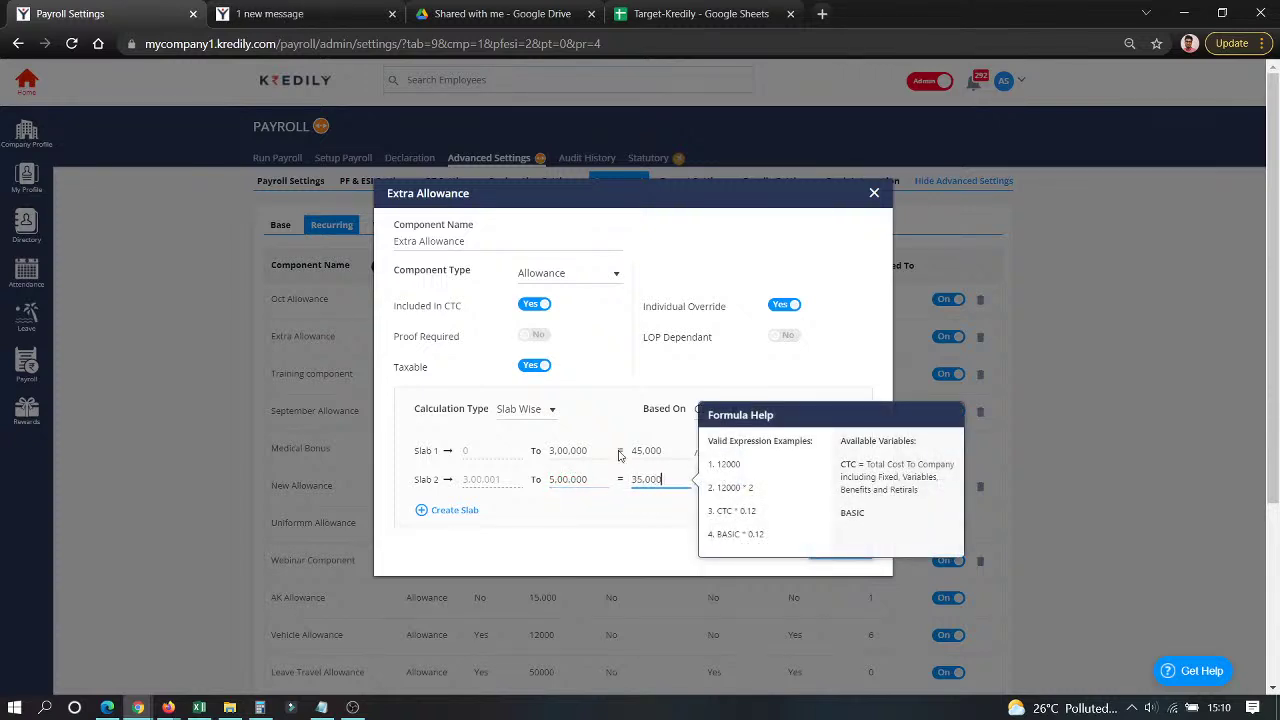
Add slab 3 with an upper limit of 10,00,000 and an amount of 25,000 per annum.
left_click(460, 510)
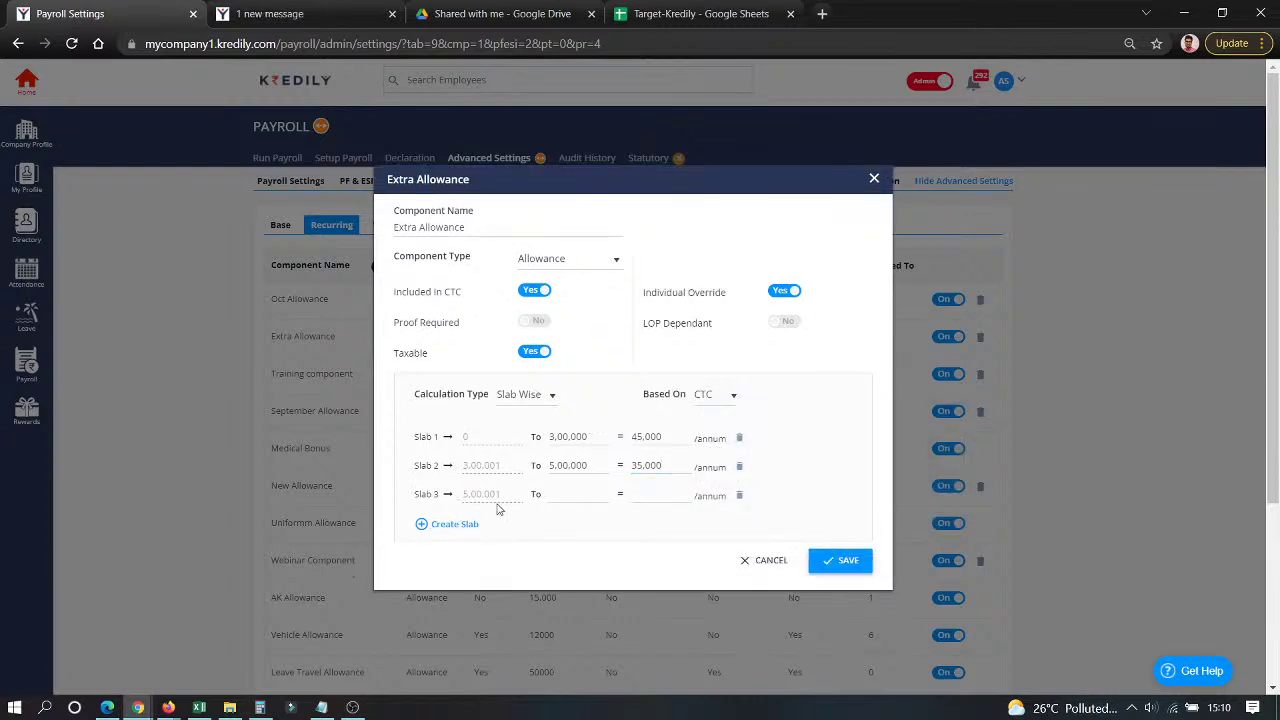
left_click(577, 497)
type("1000000")
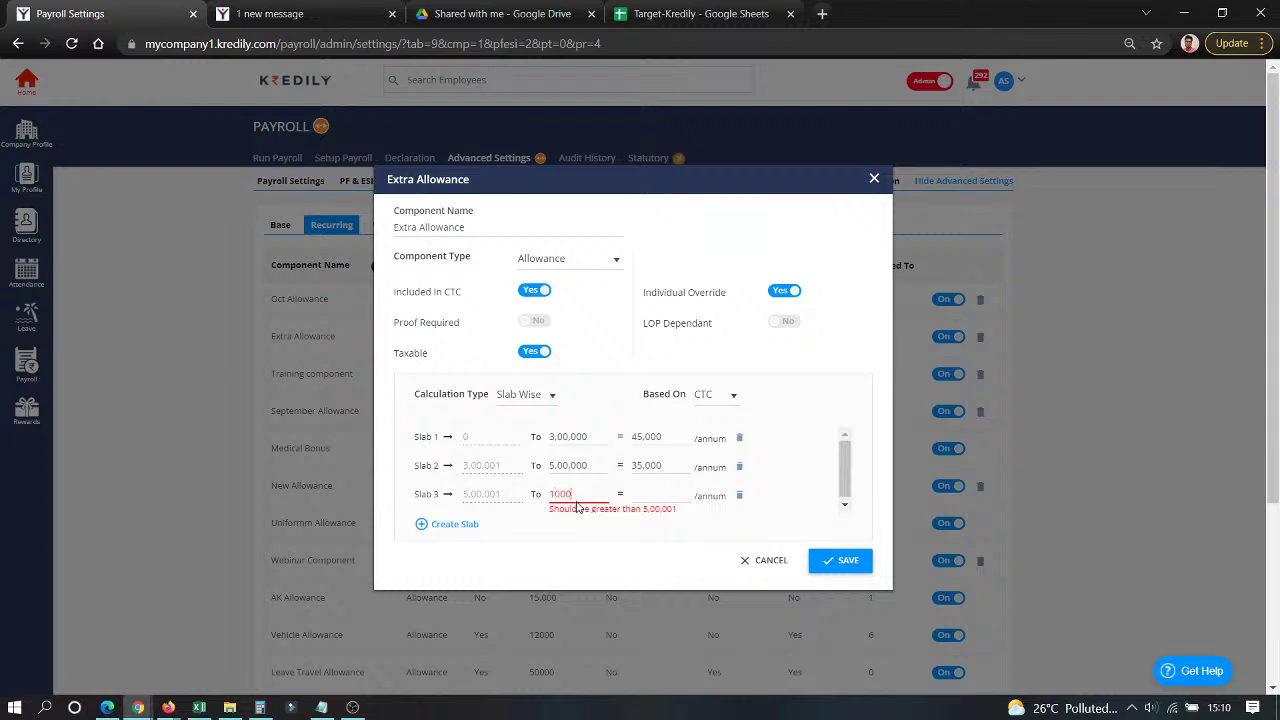
left_click(661, 493)
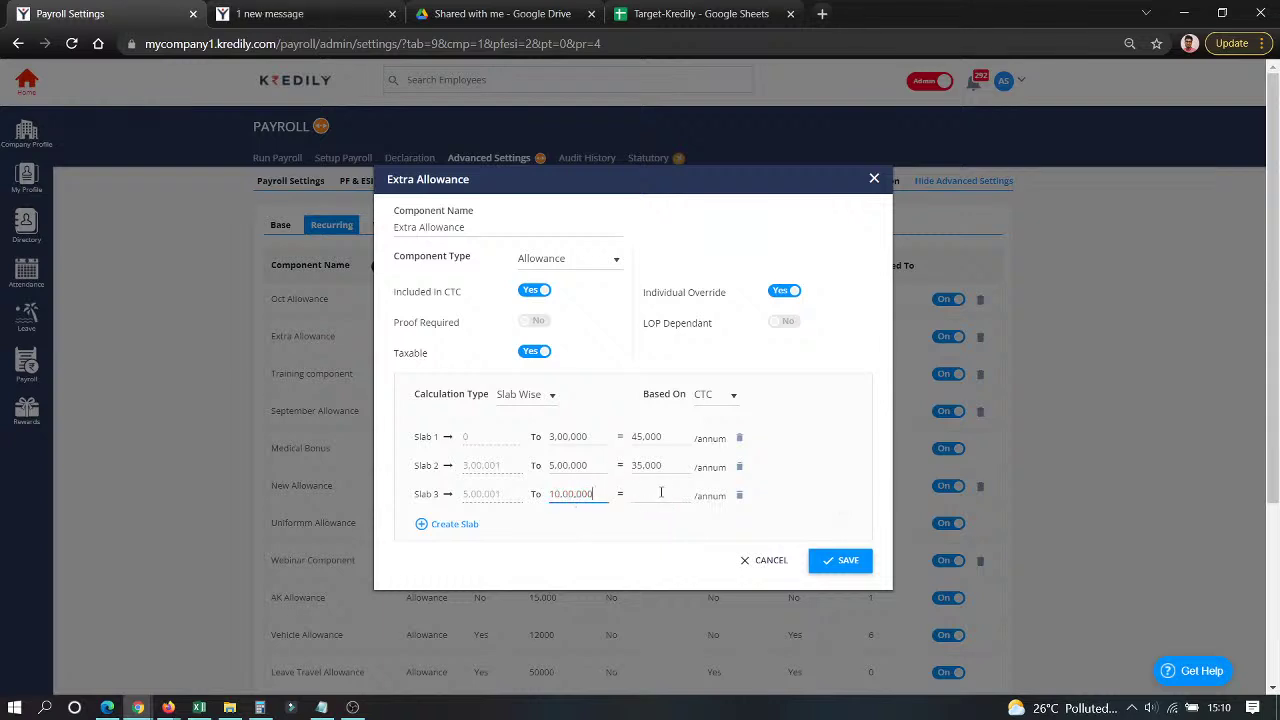
type("25,000")
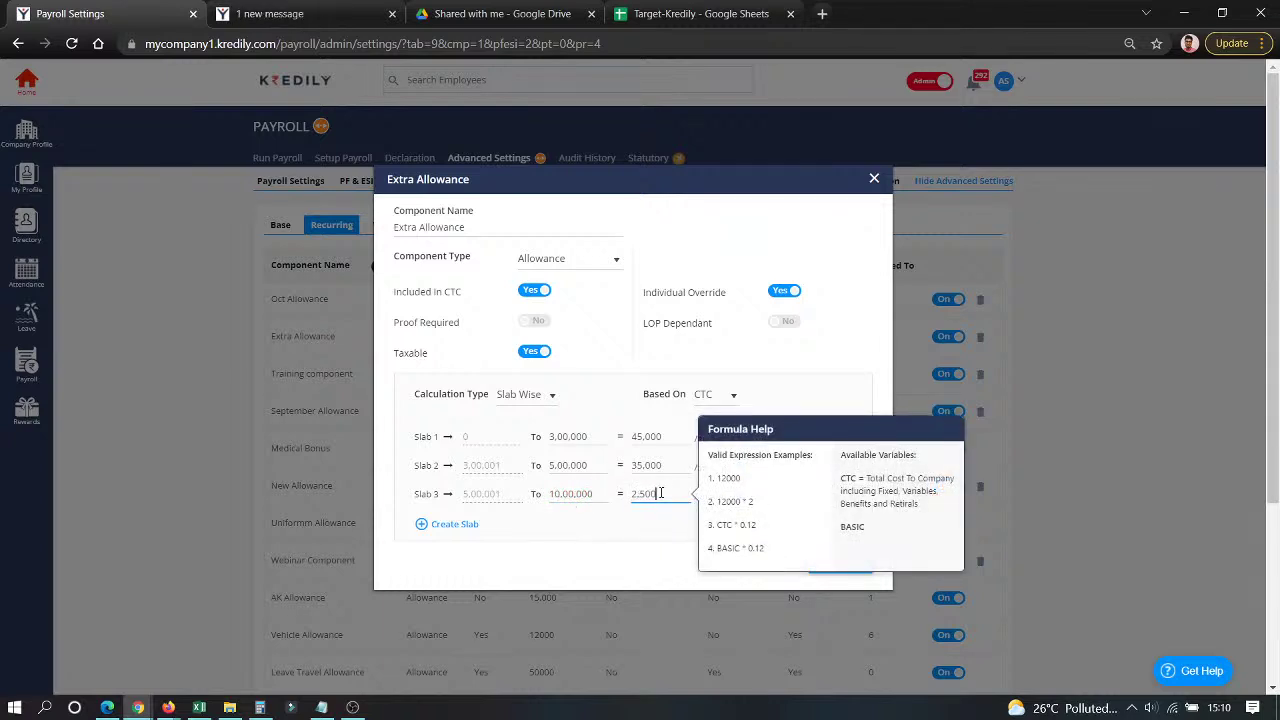
left_click(610, 549)
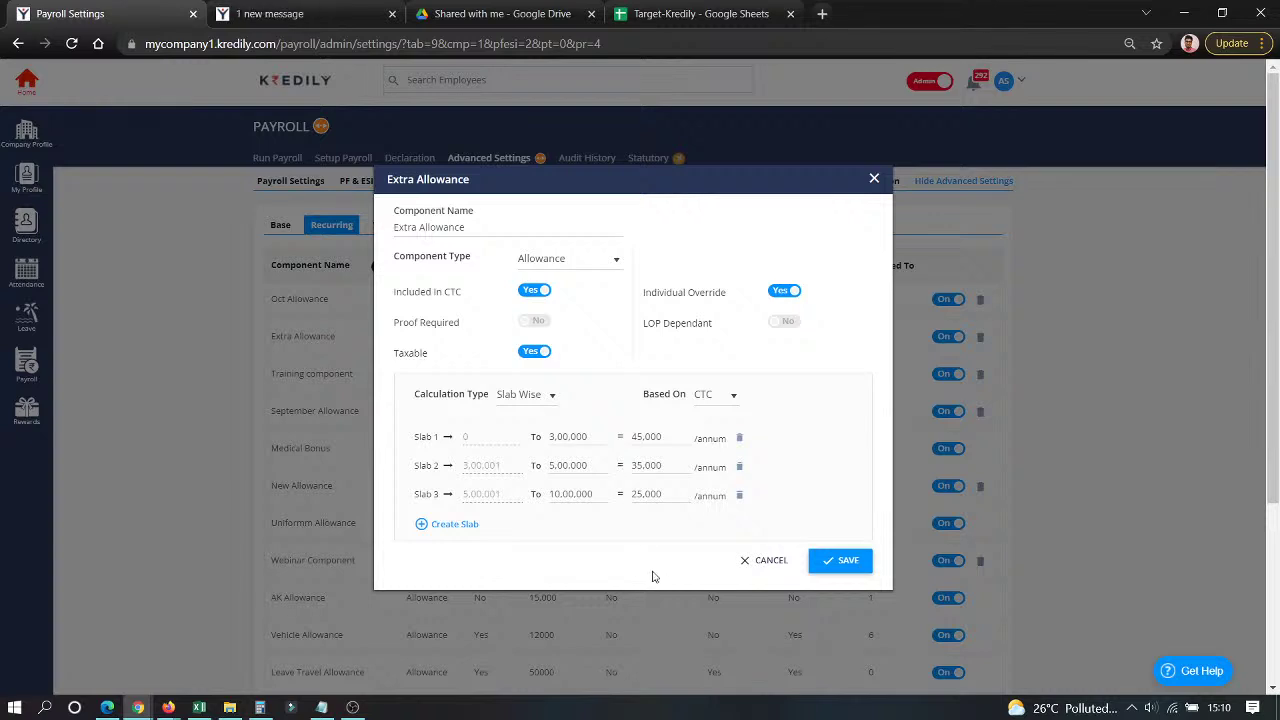
Return the calculation type to Flat, save the Extra Allowance component and dismiss the confirmation.
left_click(549, 405)
left_click(530, 414)
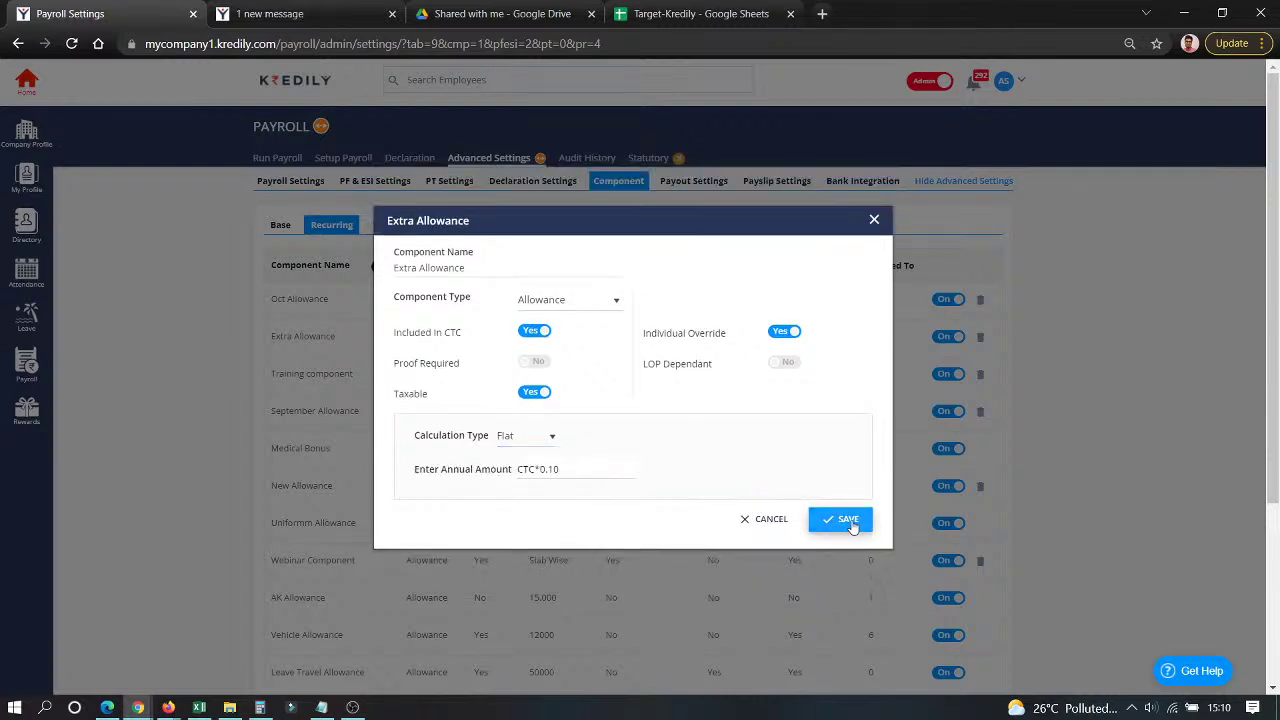
left_click(851, 521)
left_click(610, 453)
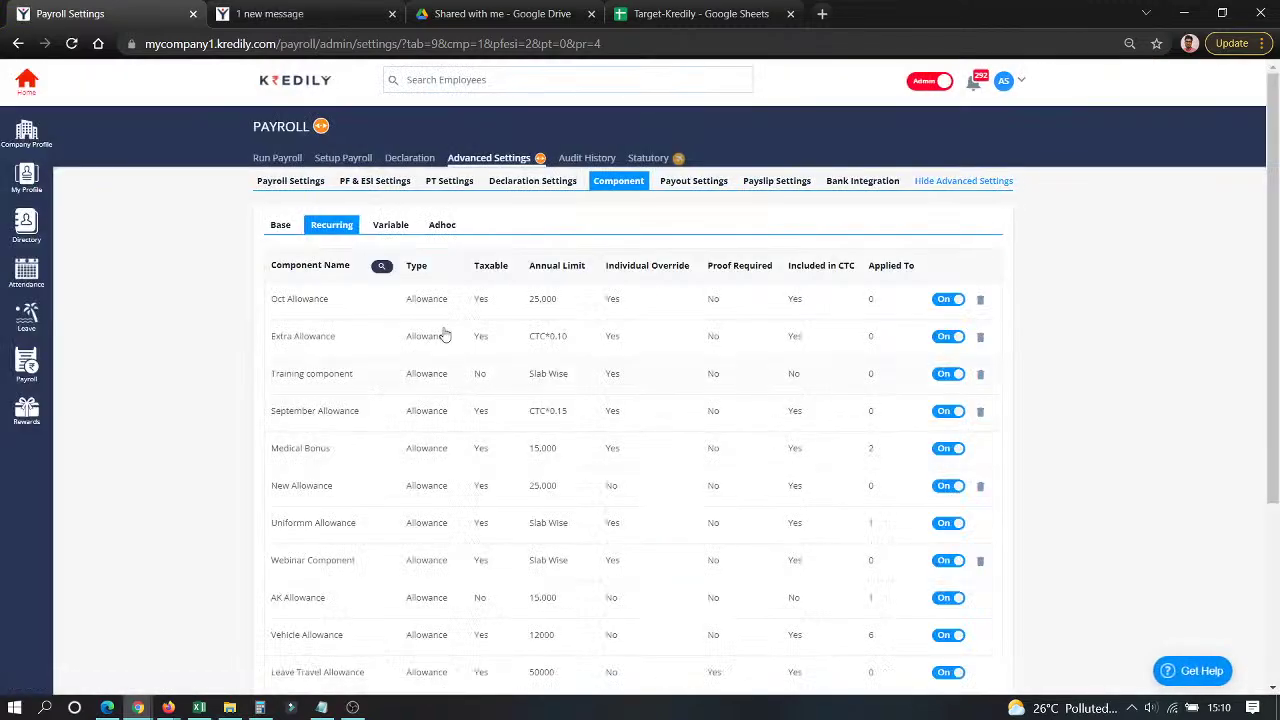
Open the Diwali Bonus variable component and check its payout frequency and due month options, keeping Annually and October.
left_click(389, 225)
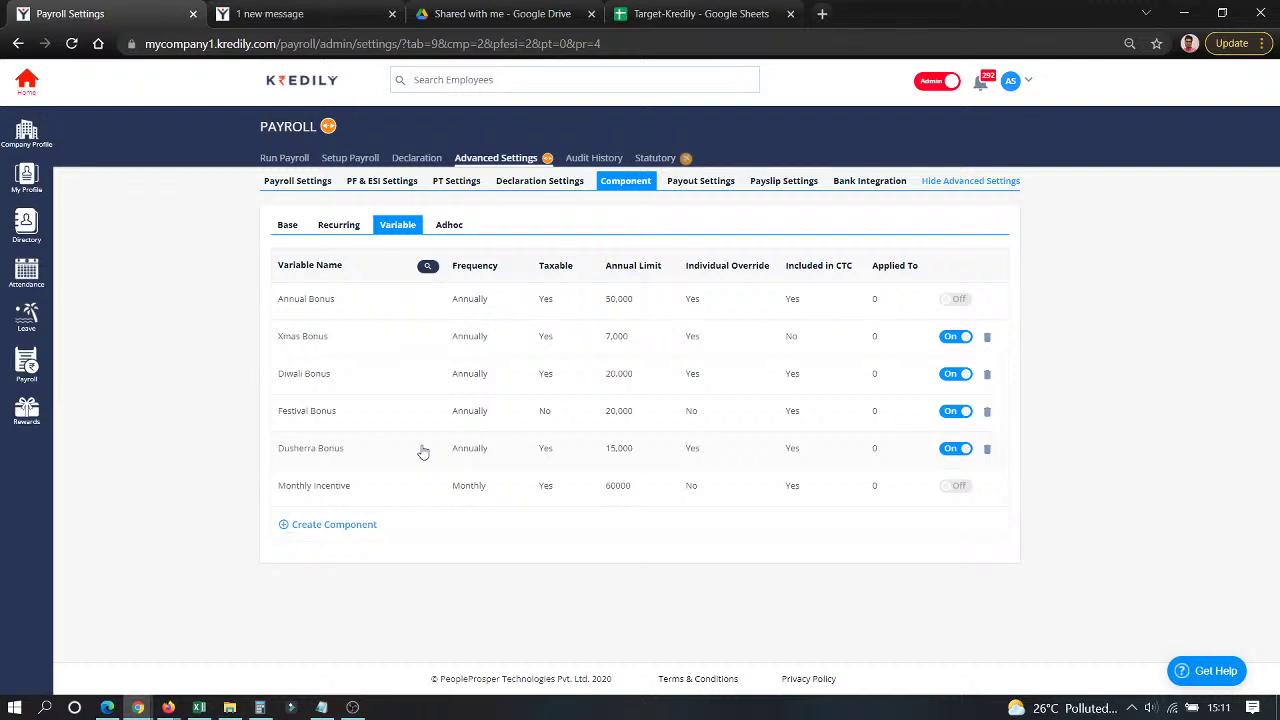
left_click(292, 374)
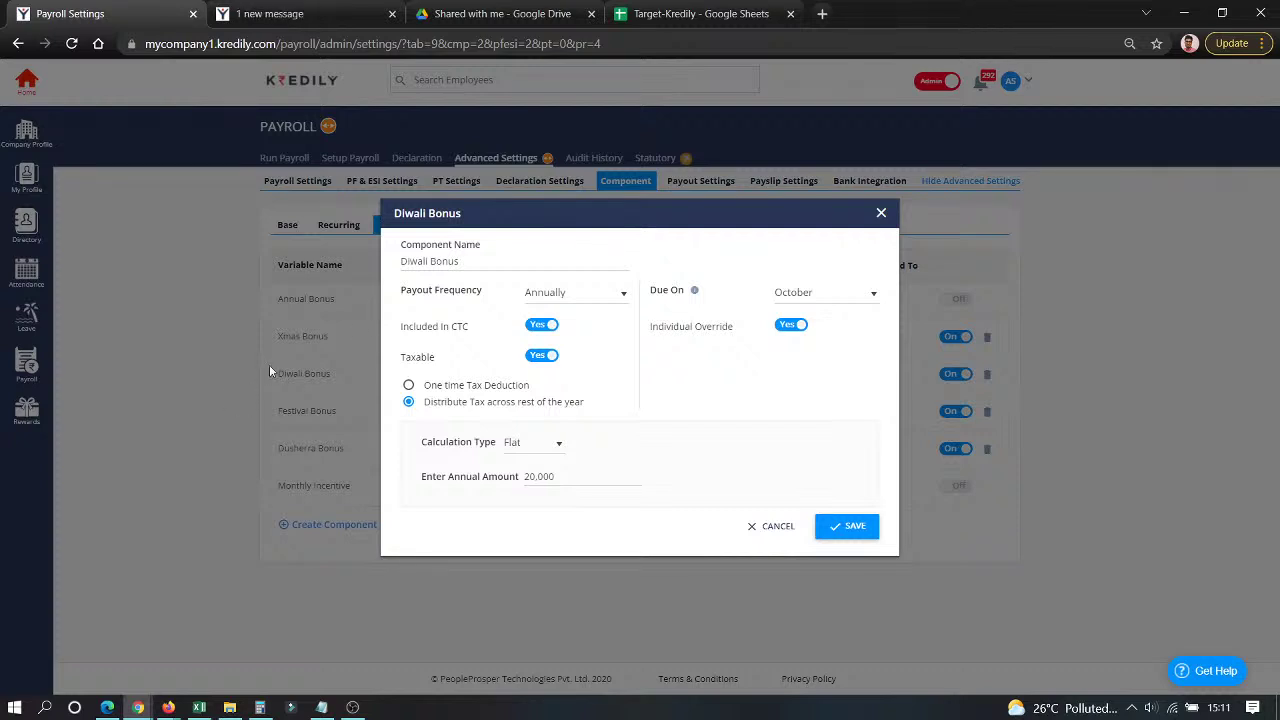
left_click(456, 261)
left_click(581, 295)
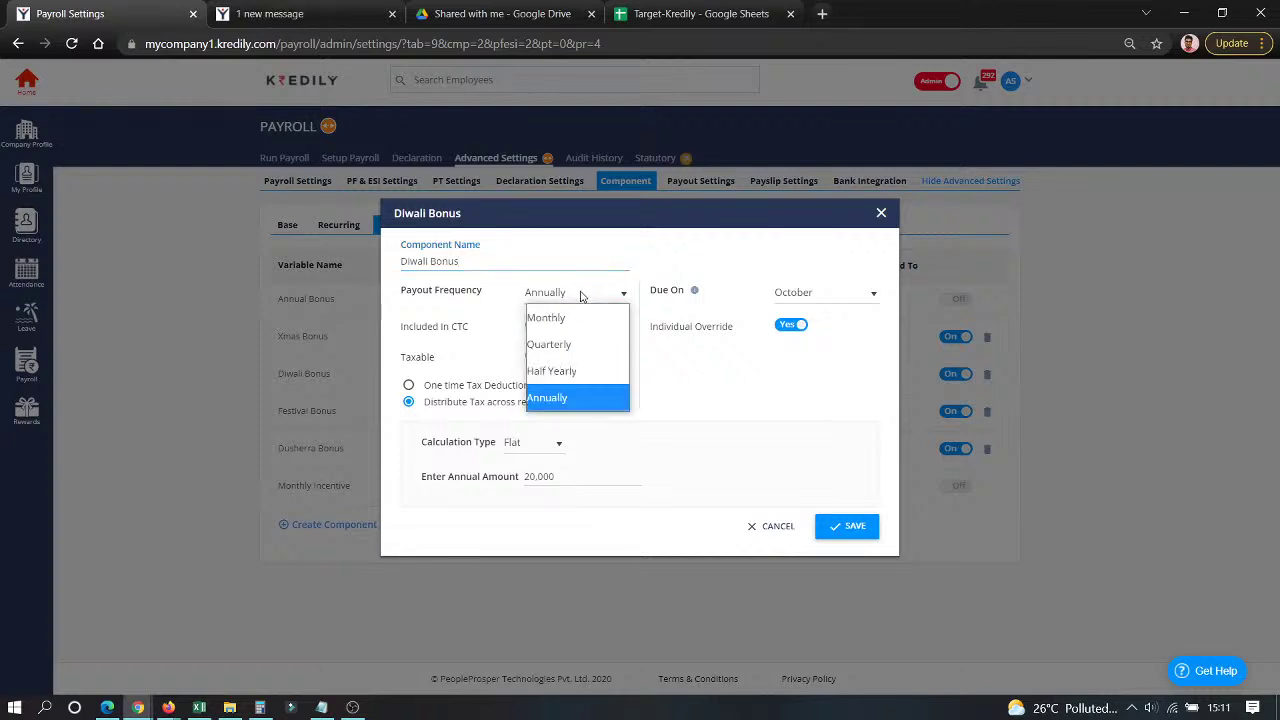
left_click(580, 398)
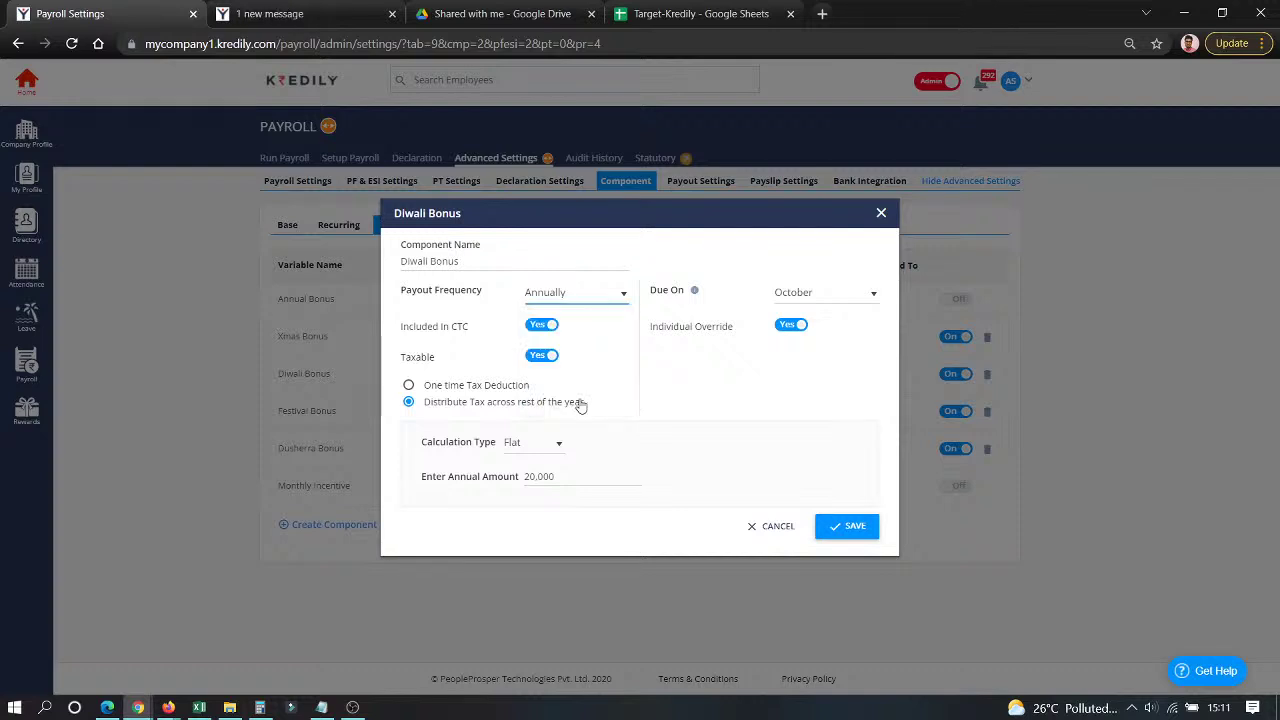
left_click(809, 294)
left_click(798, 559)
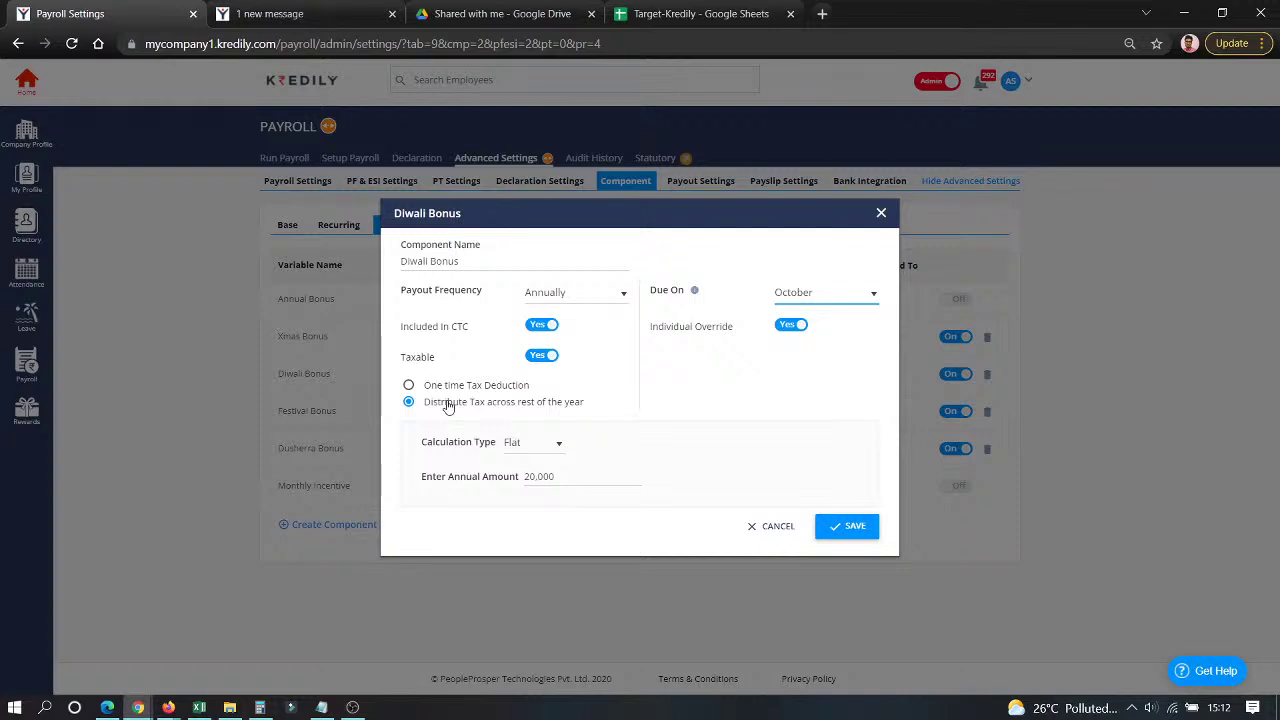
Check the Flat annual amount of Diwali Bonus and try the Slab Wise calculation type.
left_click(543, 443)
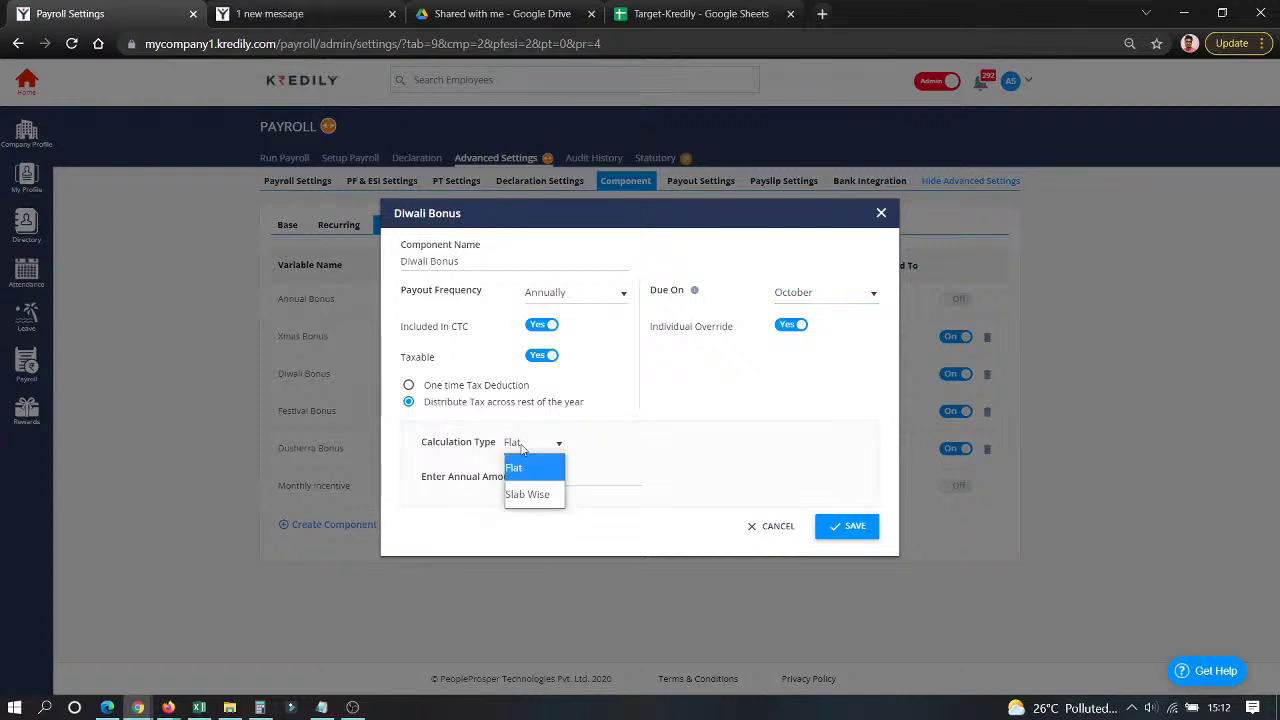
left_click(548, 461)
left_click_drag(566, 477, 519, 478)
left_click(526, 507)
left_click(562, 442)
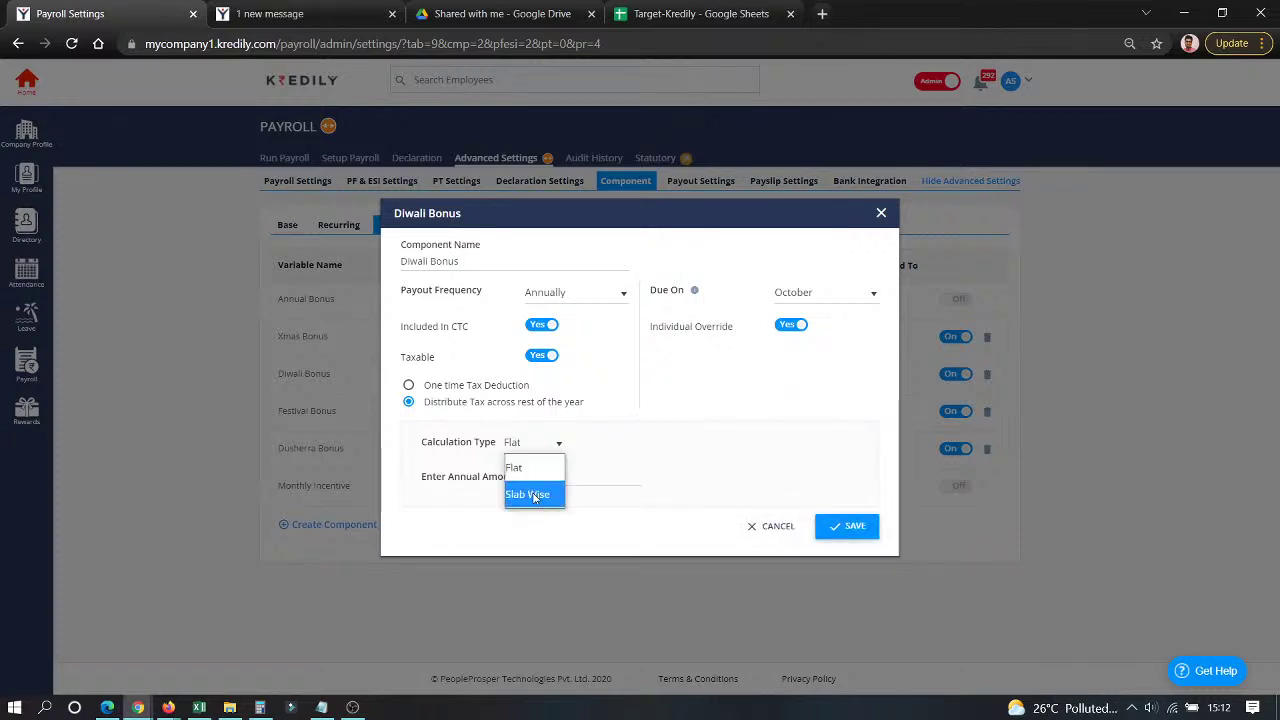
left_click(533, 490)
Restore the Flat calculation type and save the Diwali Bonus component.
left_click(533, 444)
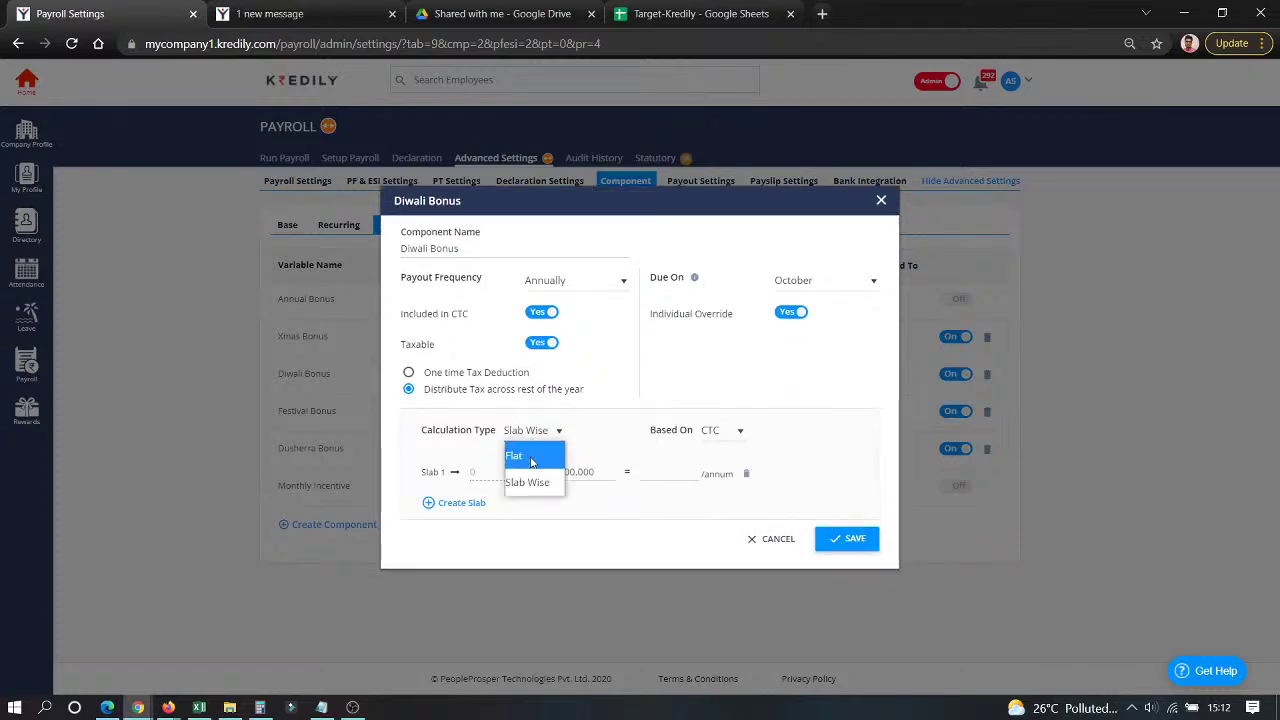
left_click(534, 458)
left_click(828, 525)
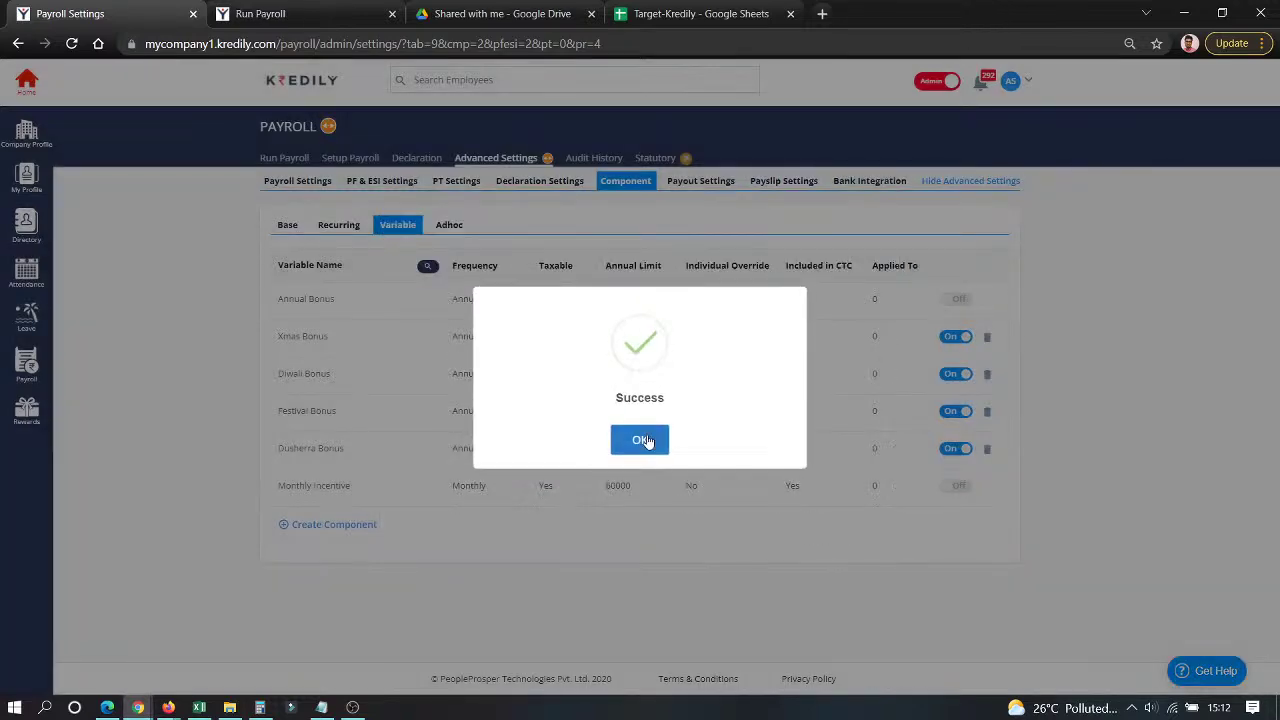
Dismiss the save confirmation, create an adhoc earning named New Comp with Taxable and ESI Applicable enabled, and save it.
left_click(641, 440)
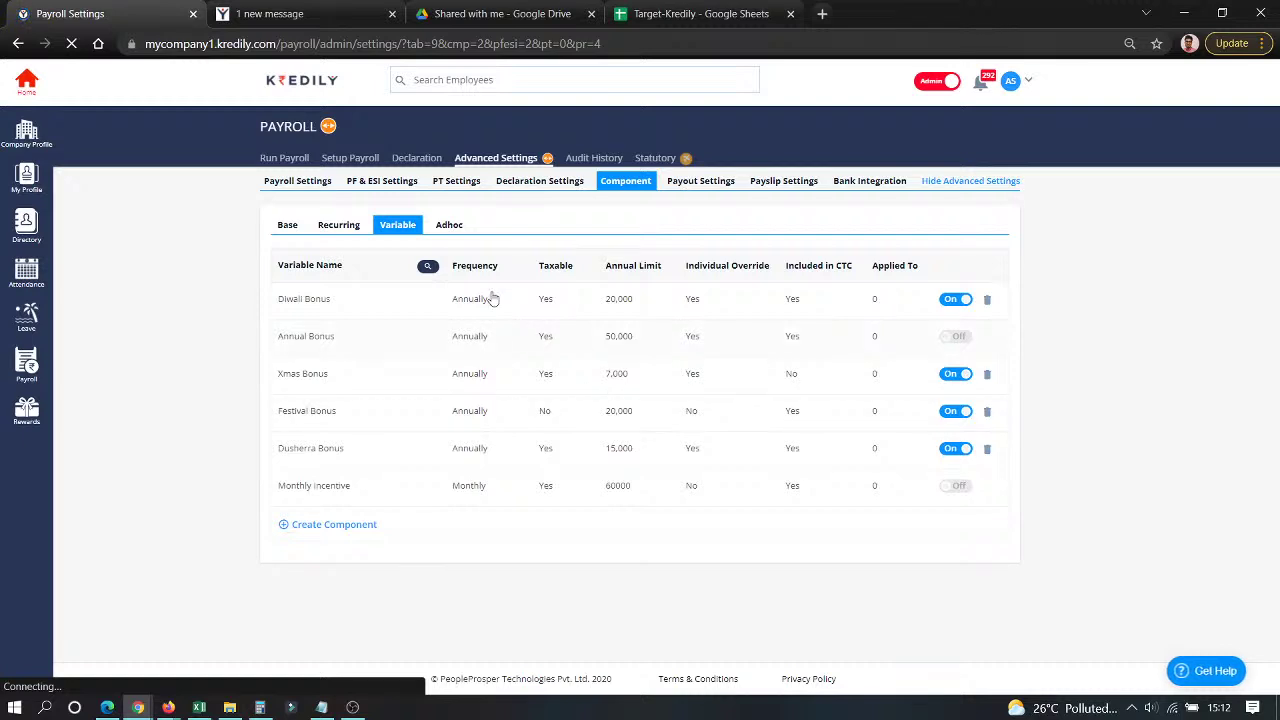
left_click(452, 228)
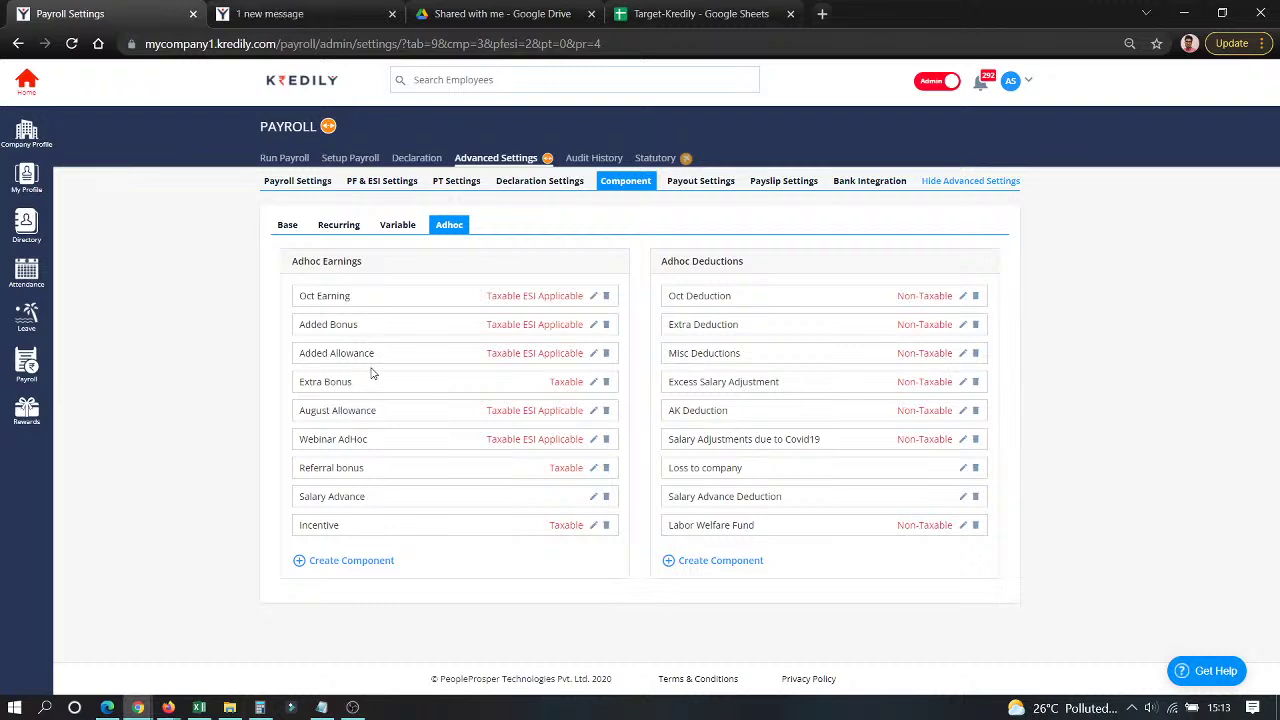
left_click(334, 562)
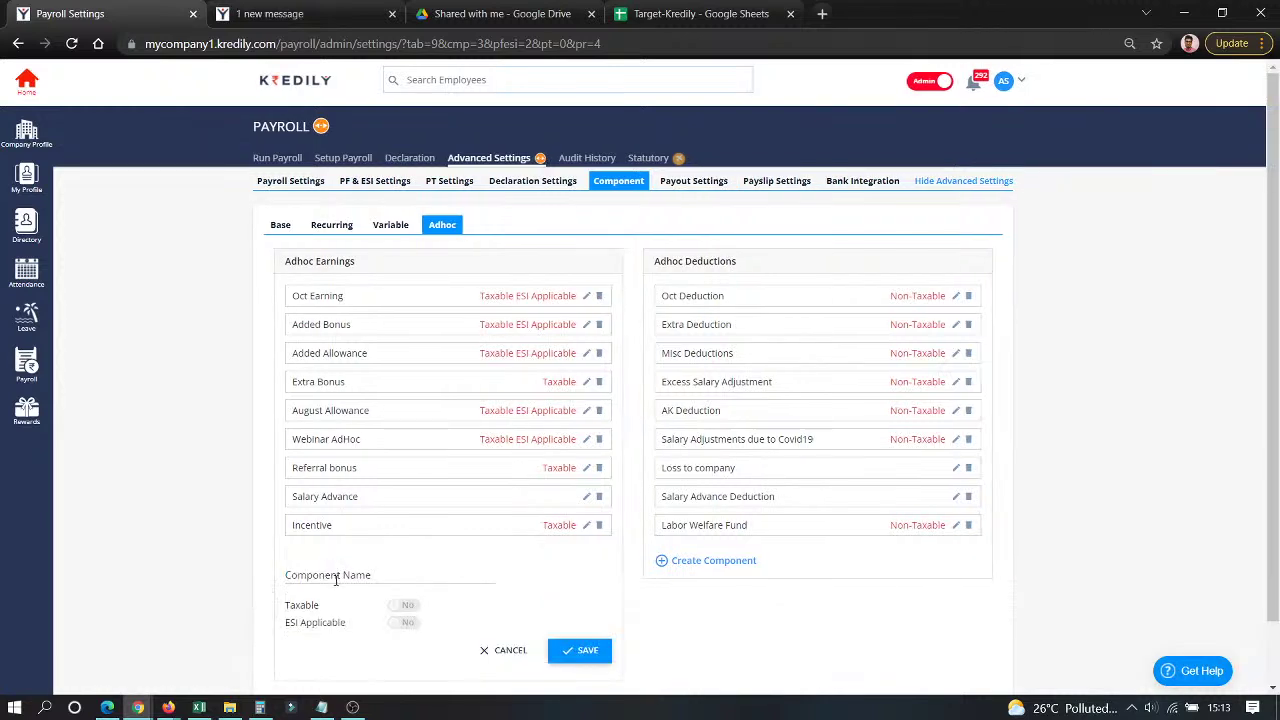
left_click(336, 578)
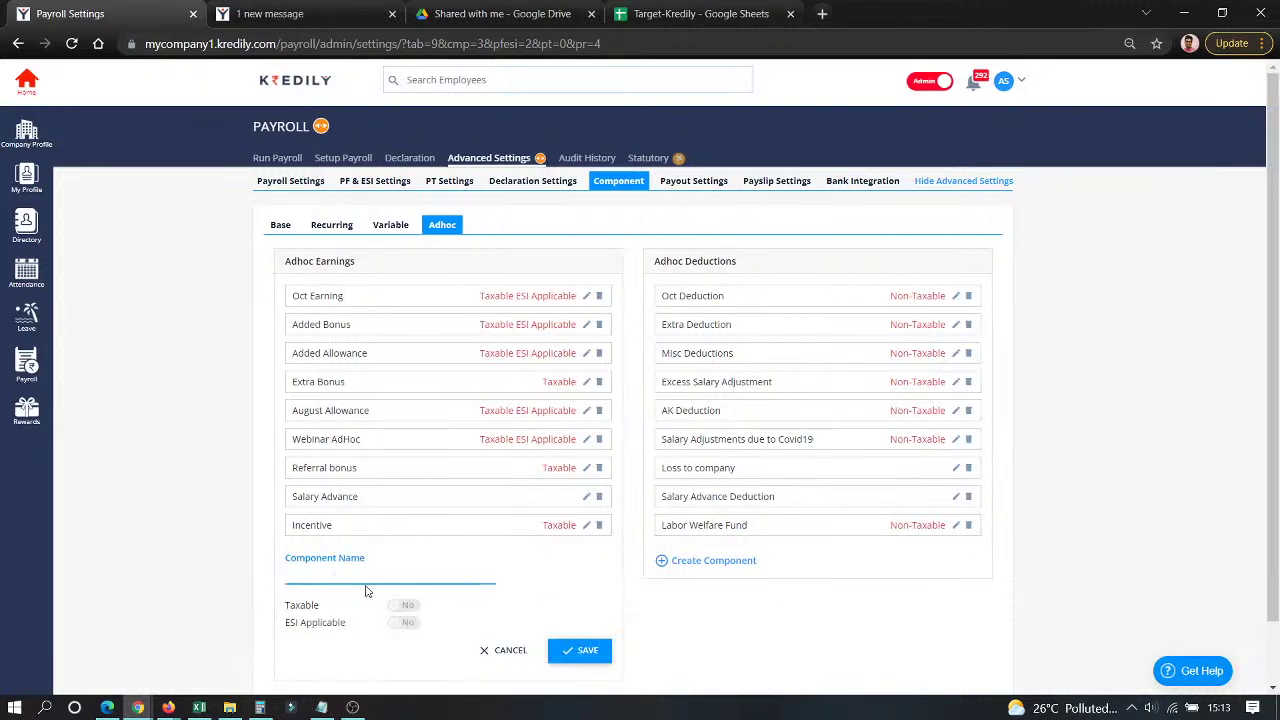
type("New Comp")
left_click(414, 610)
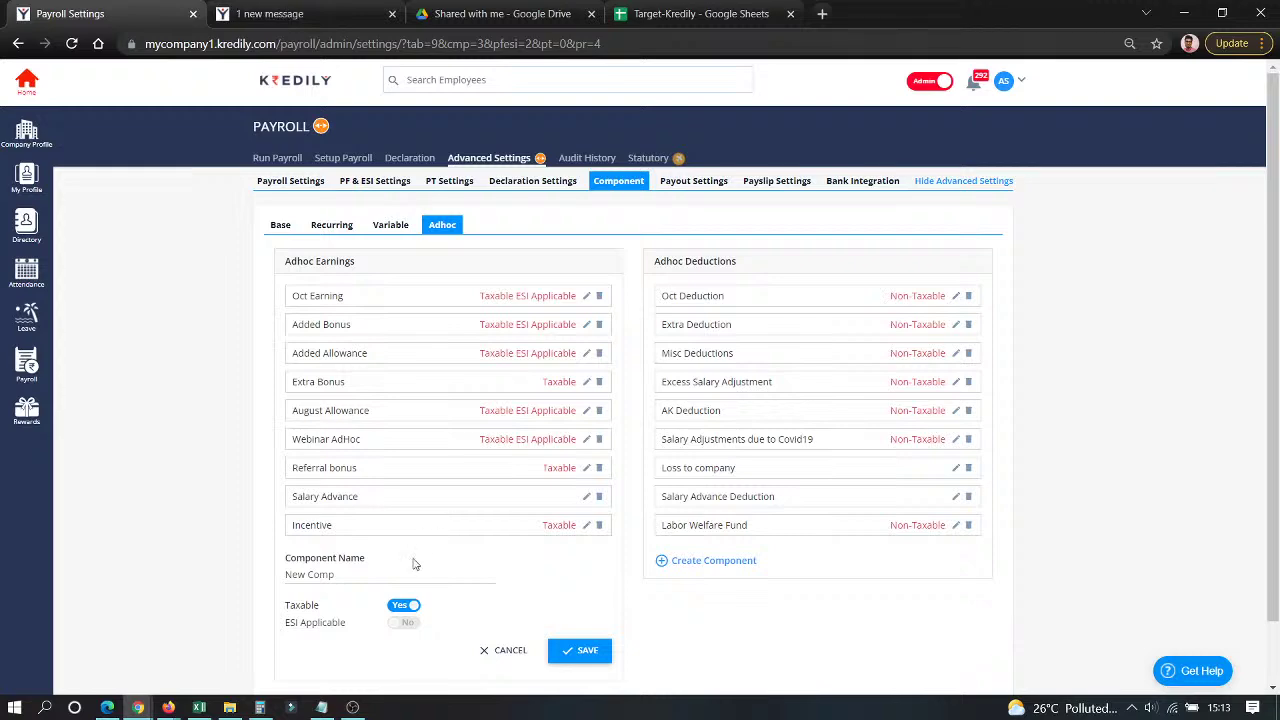
left_click(407, 623)
left_click(567, 650)
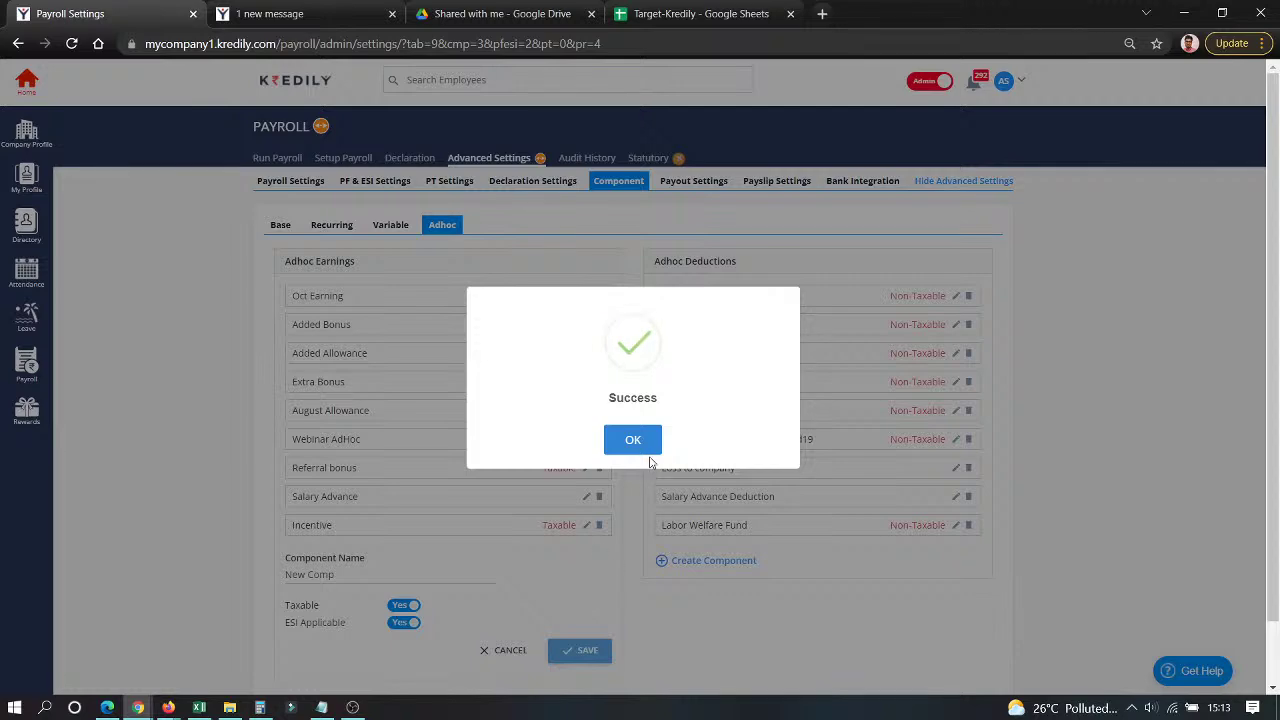
left_click(637, 442)
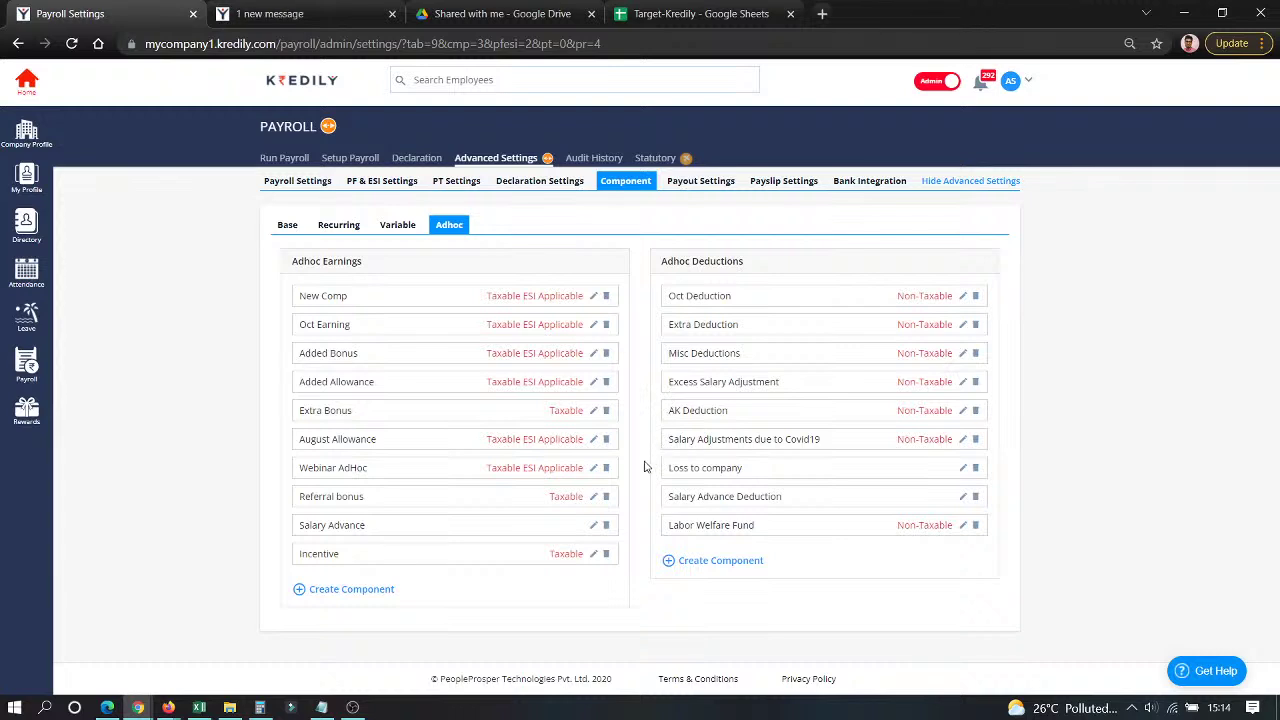
In Payout Settings, check the second listed employee's bank details without changes, and look at the import options.
left_click(674, 192)
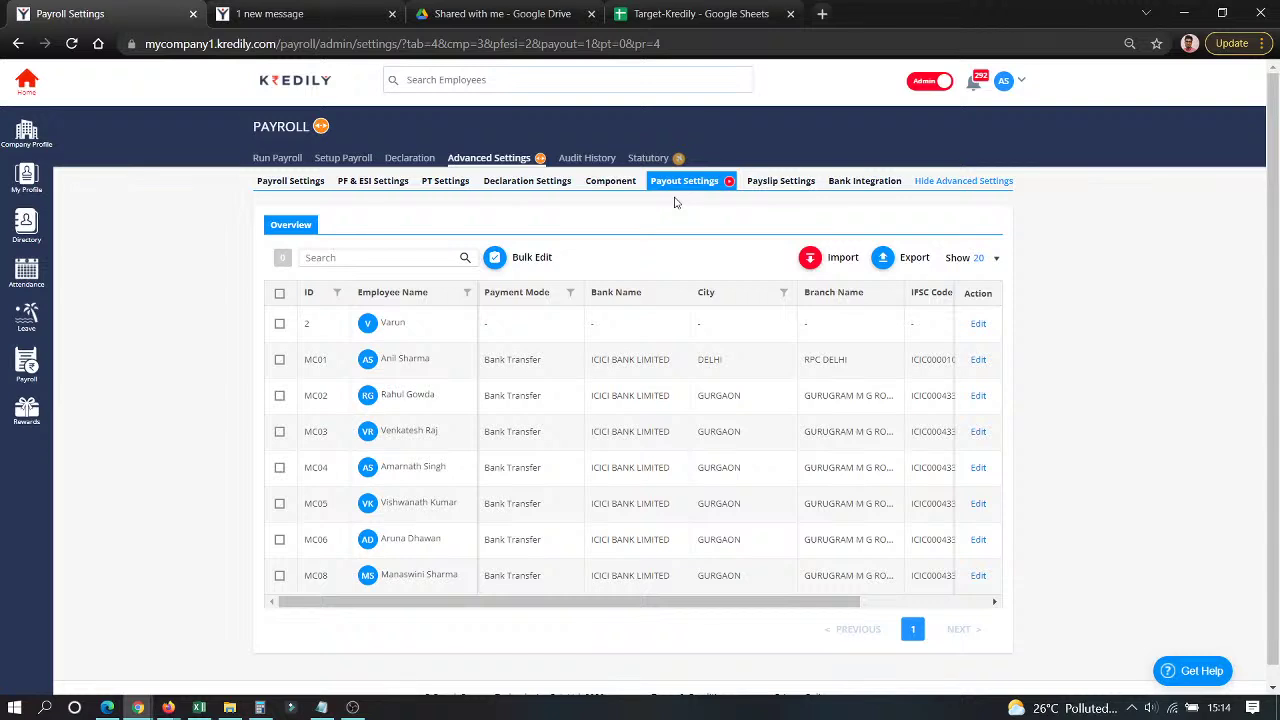
left_click(979, 360)
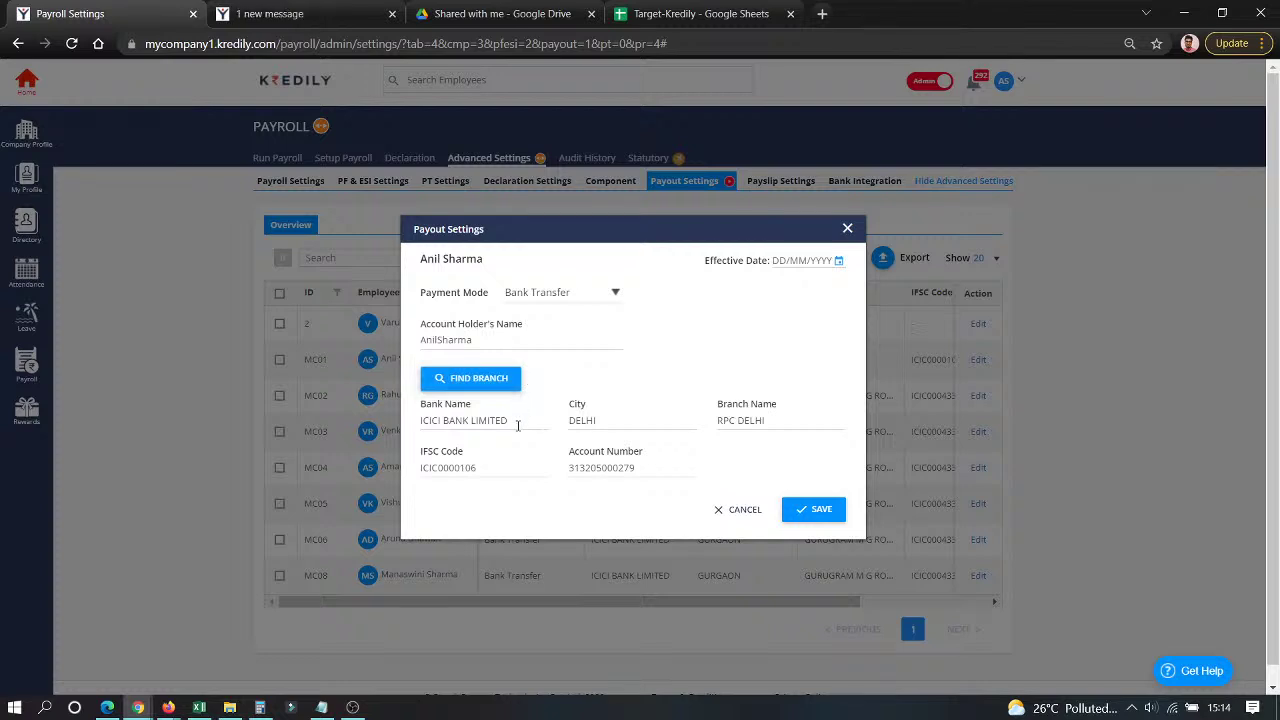
left_click(746, 510)
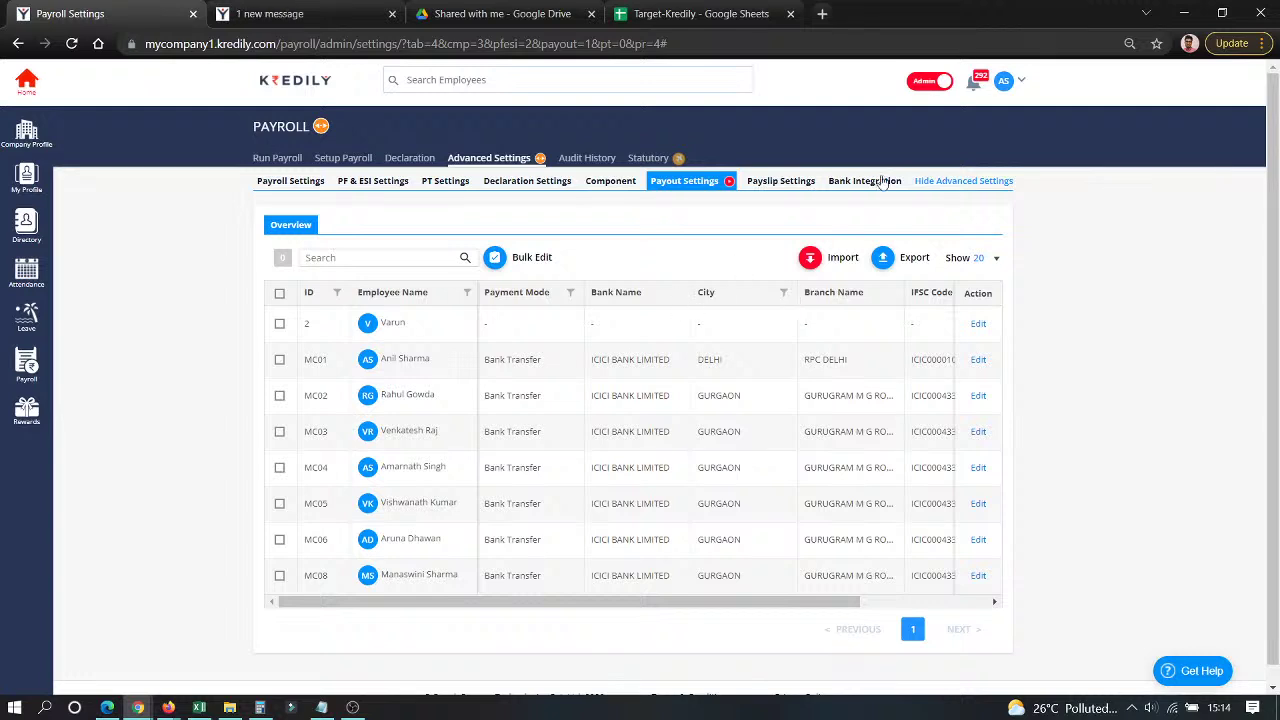
left_click(816, 267)
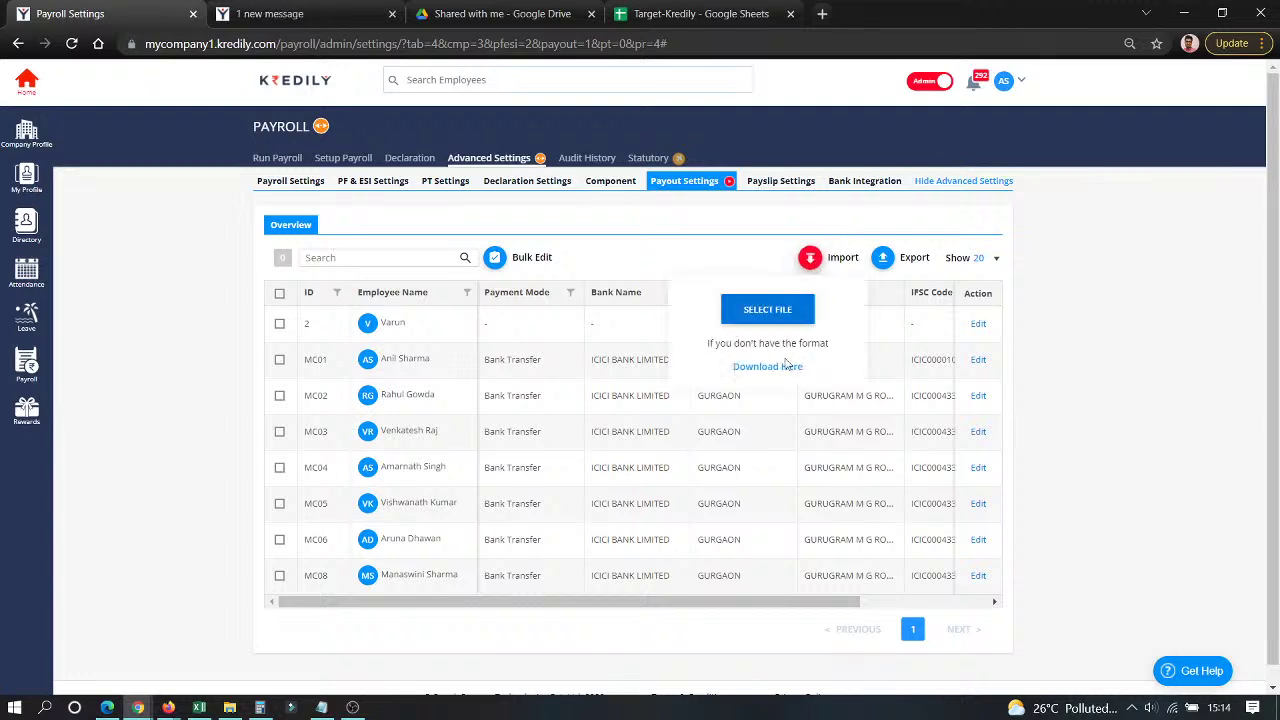
left_click(713, 217)
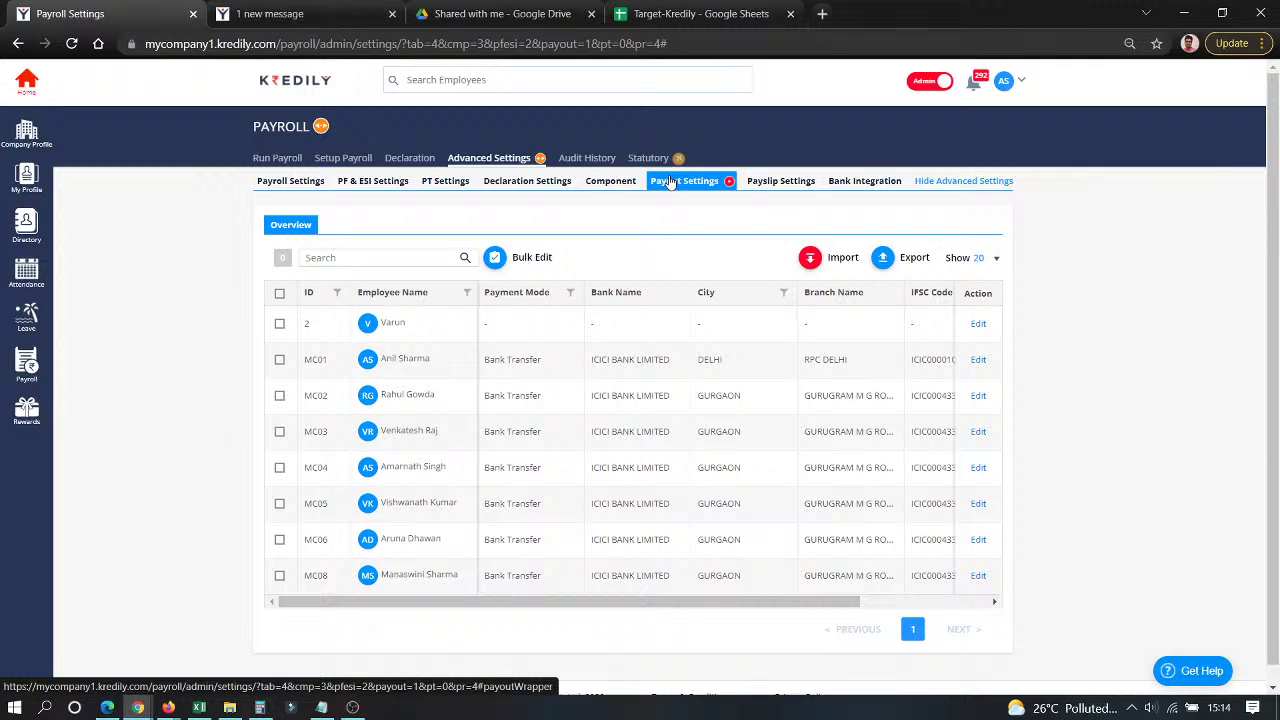
Review the payslip formats in Payslip Settings and the KredPay details in Bank Integration.
left_click(781, 179)
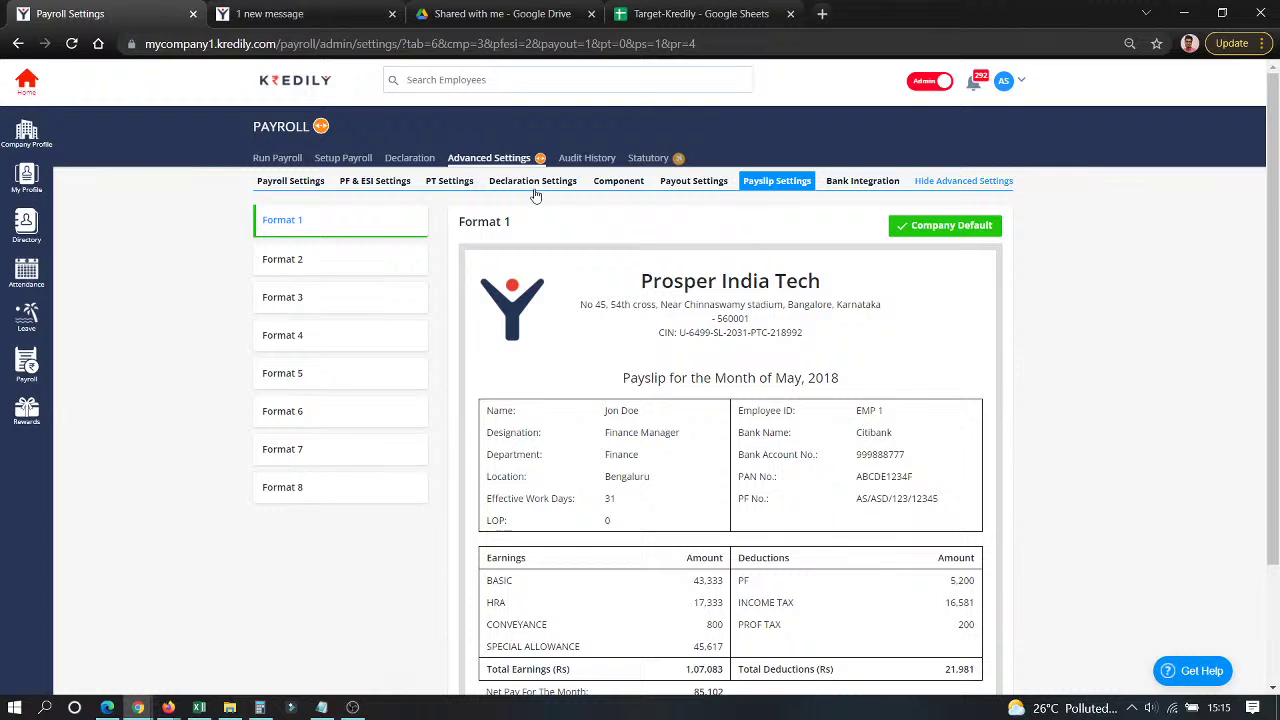
left_click(884, 188)
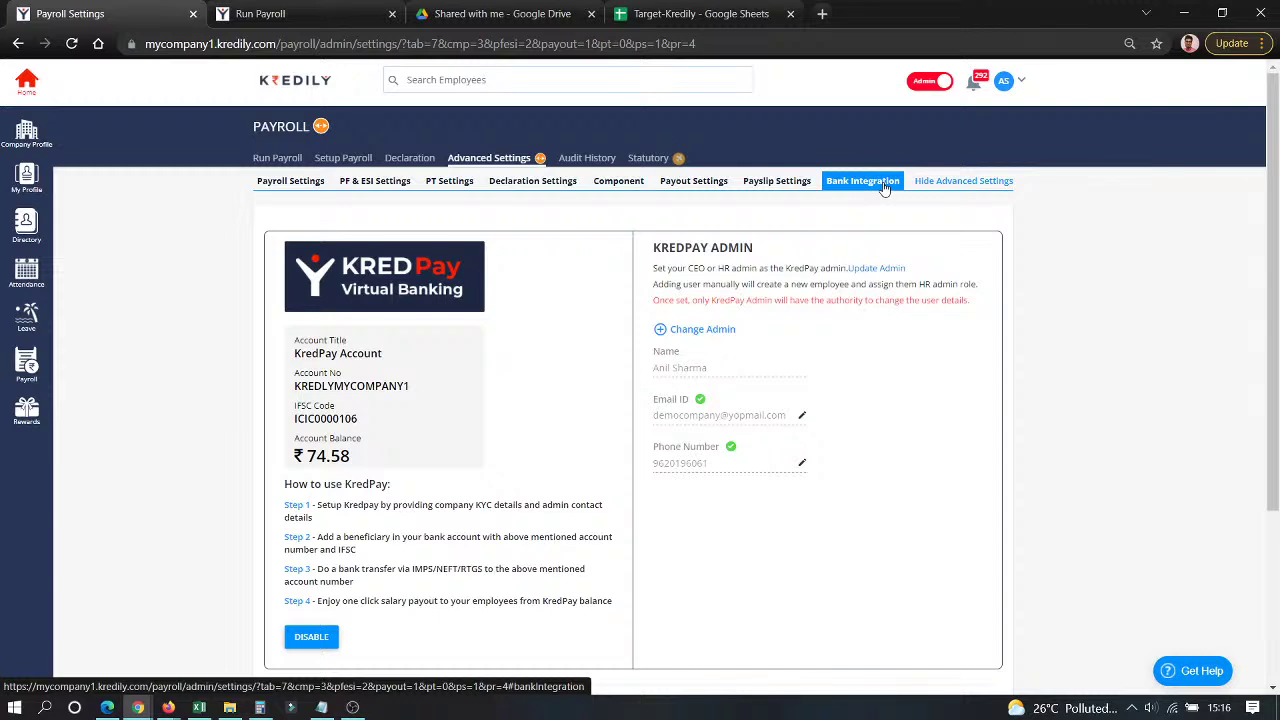
Review the tax scheme and HRA declarations, and the basic payroll settings under Setup Payroll.
left_click(420, 160)
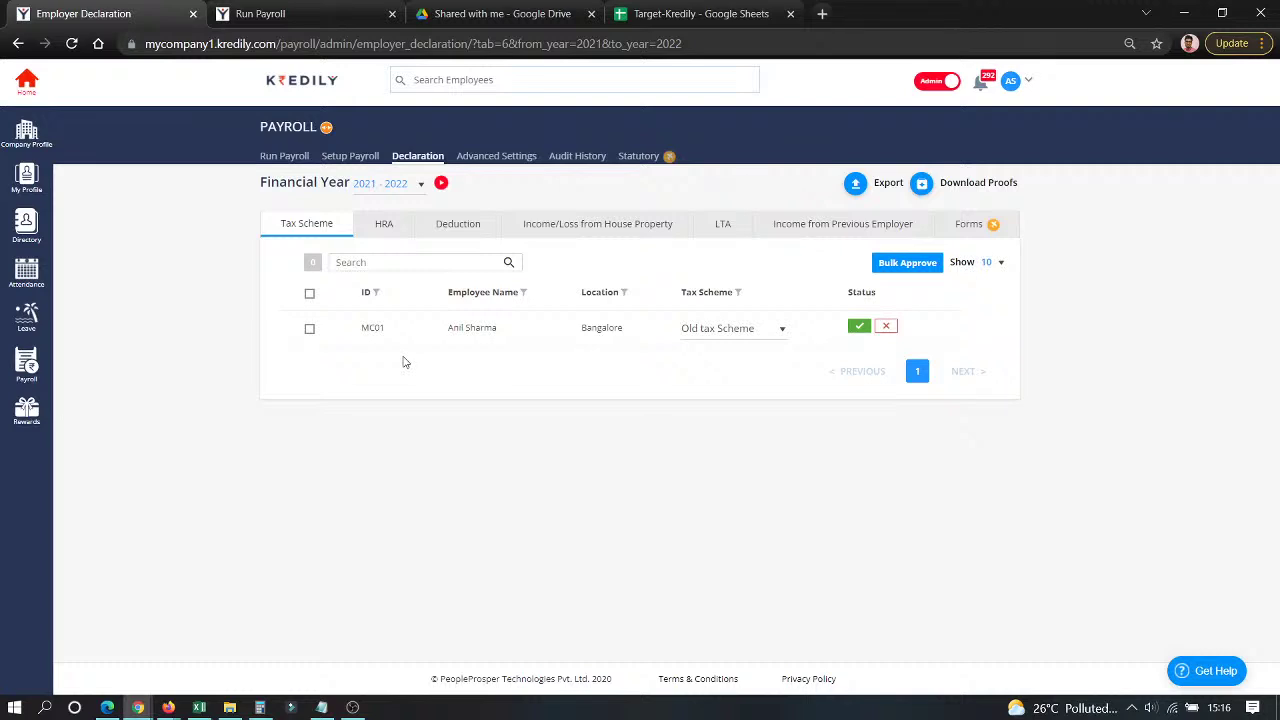
left_click(378, 232)
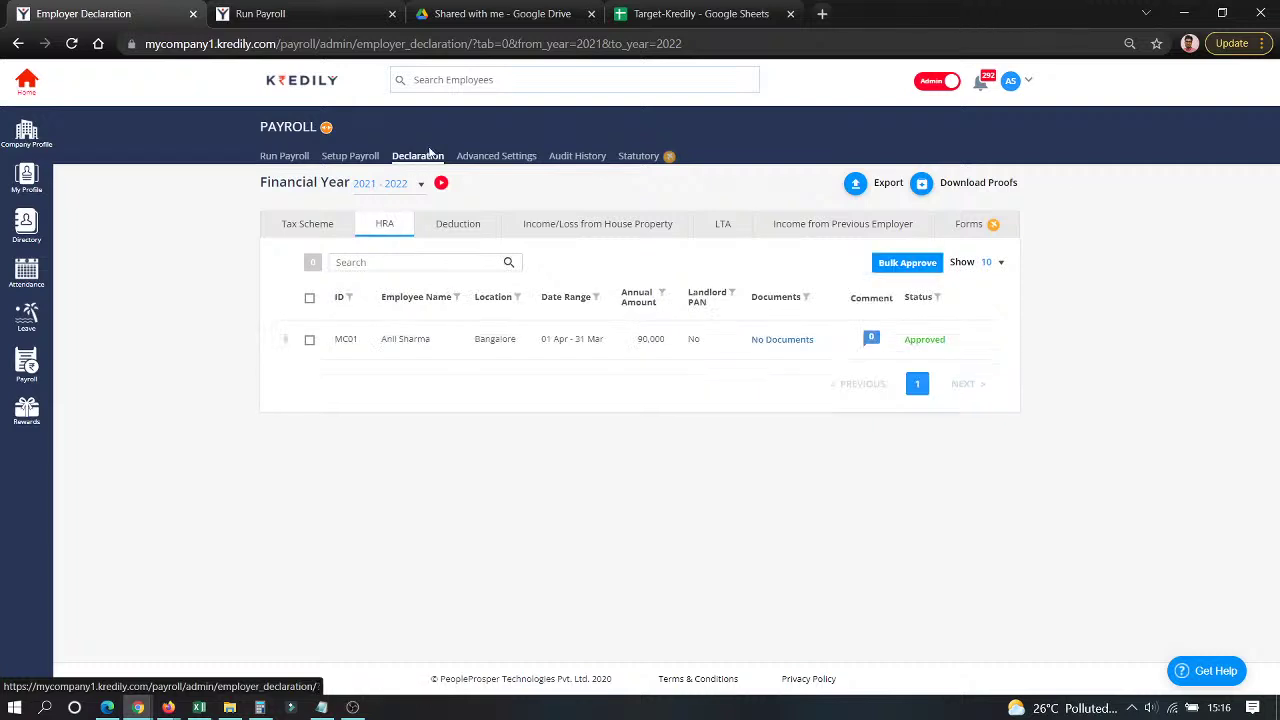
left_click(352, 157)
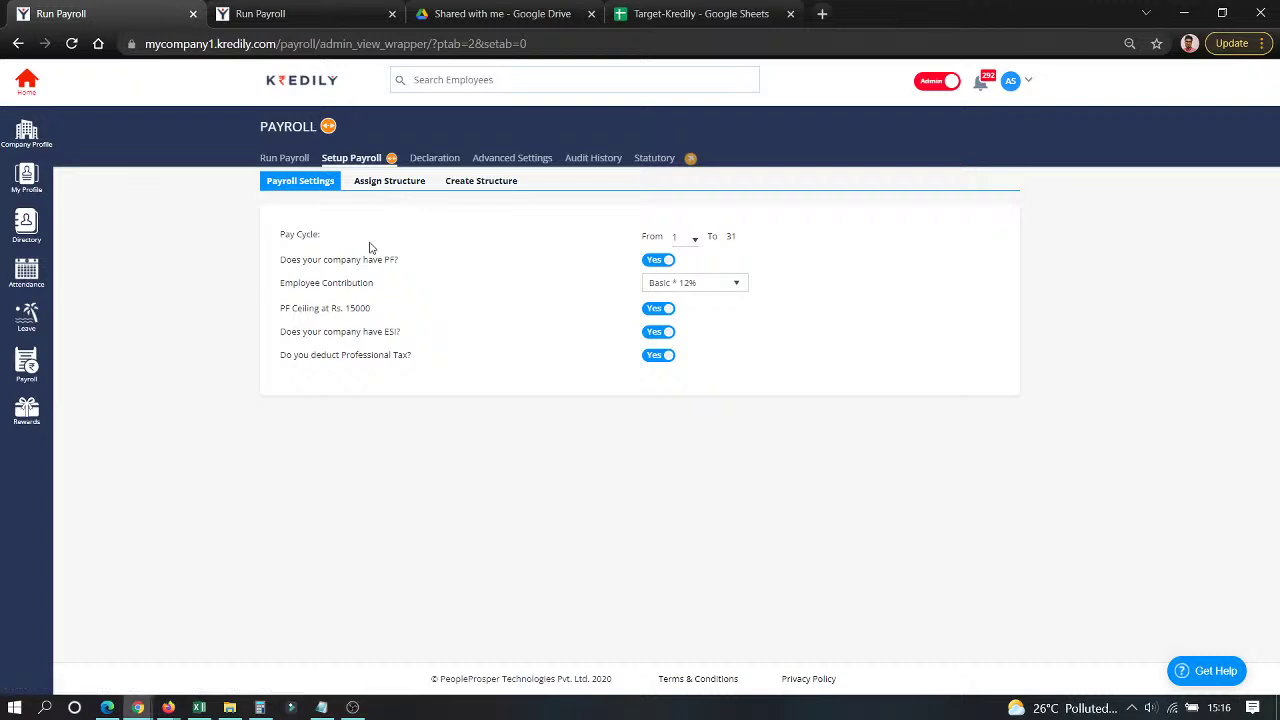
left_click_drag(279, 236, 471, 355)
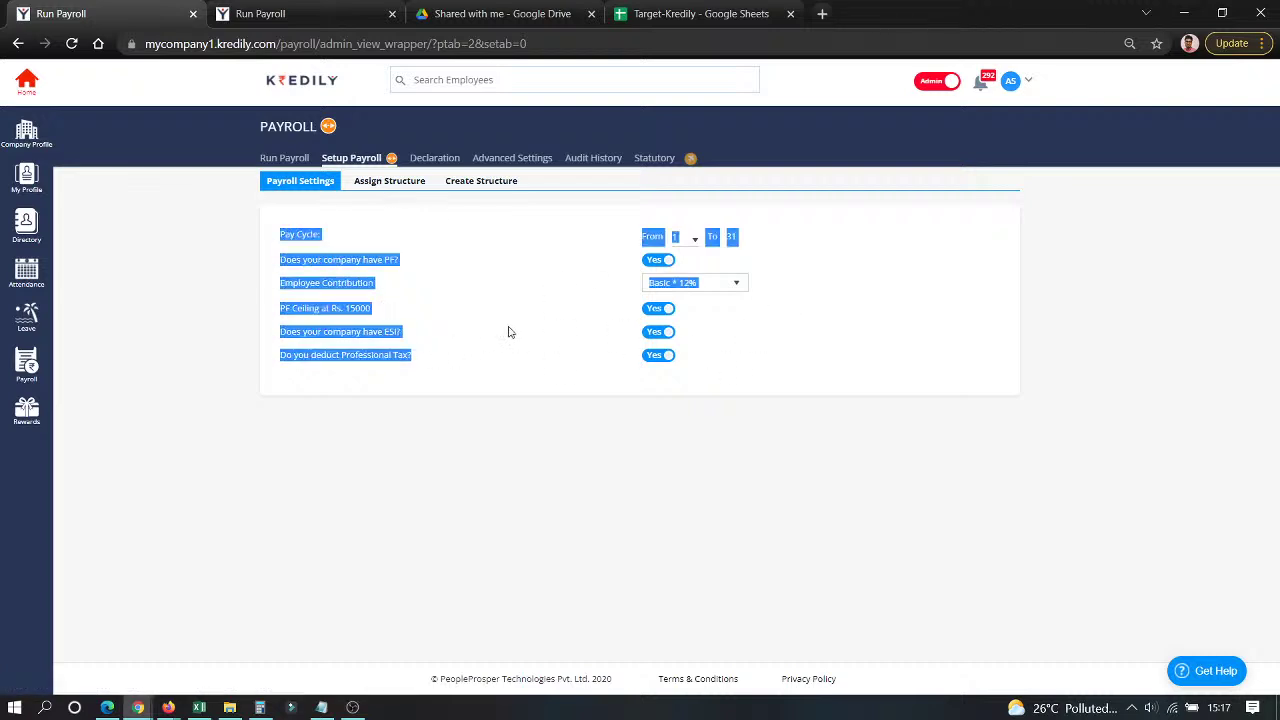
left_click(508, 332)
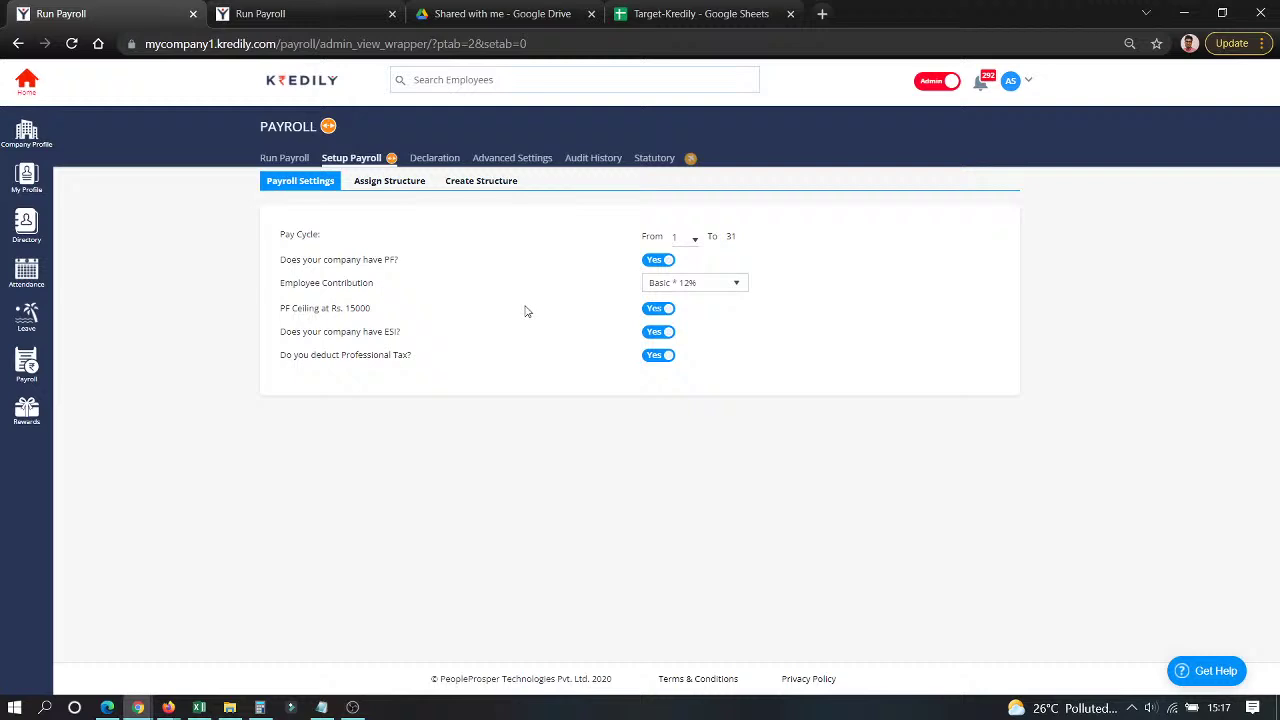
Browse the existing salary structures under Create Structure and view Sales SalStr.
left_click(500, 187)
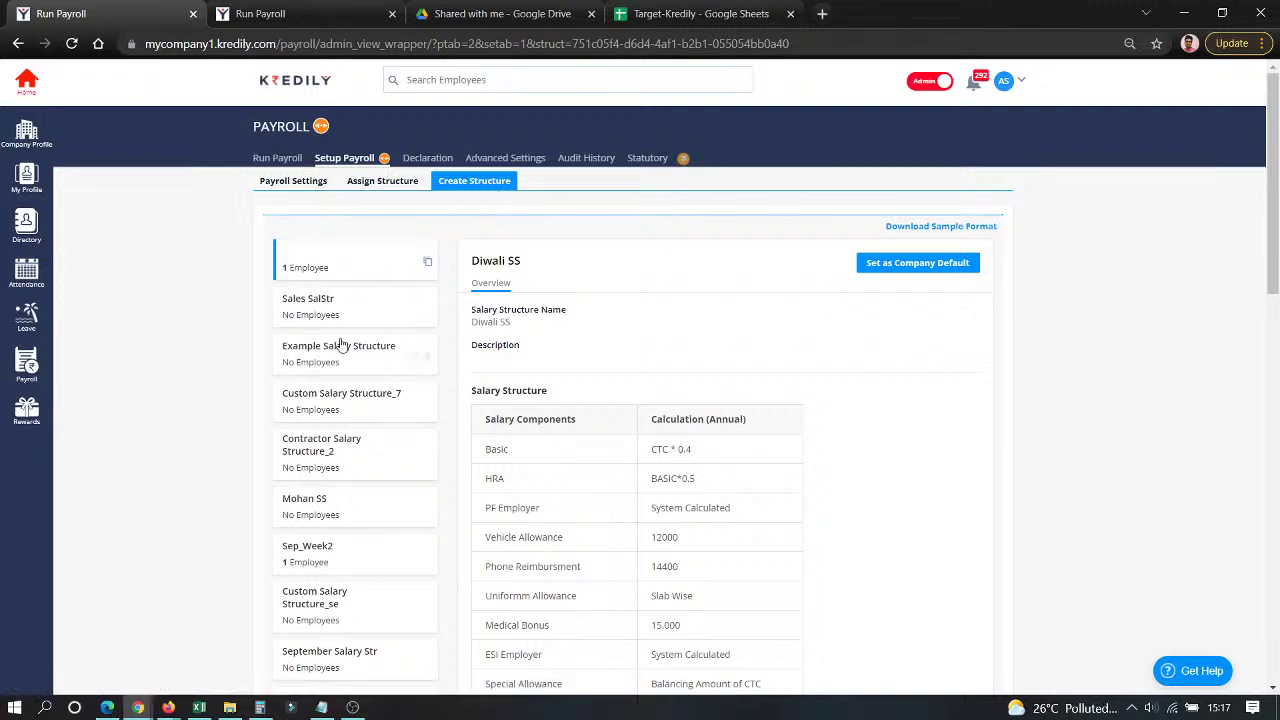
scroll(353, 368, "down", 3)
scroll(354, 378, "down", 8)
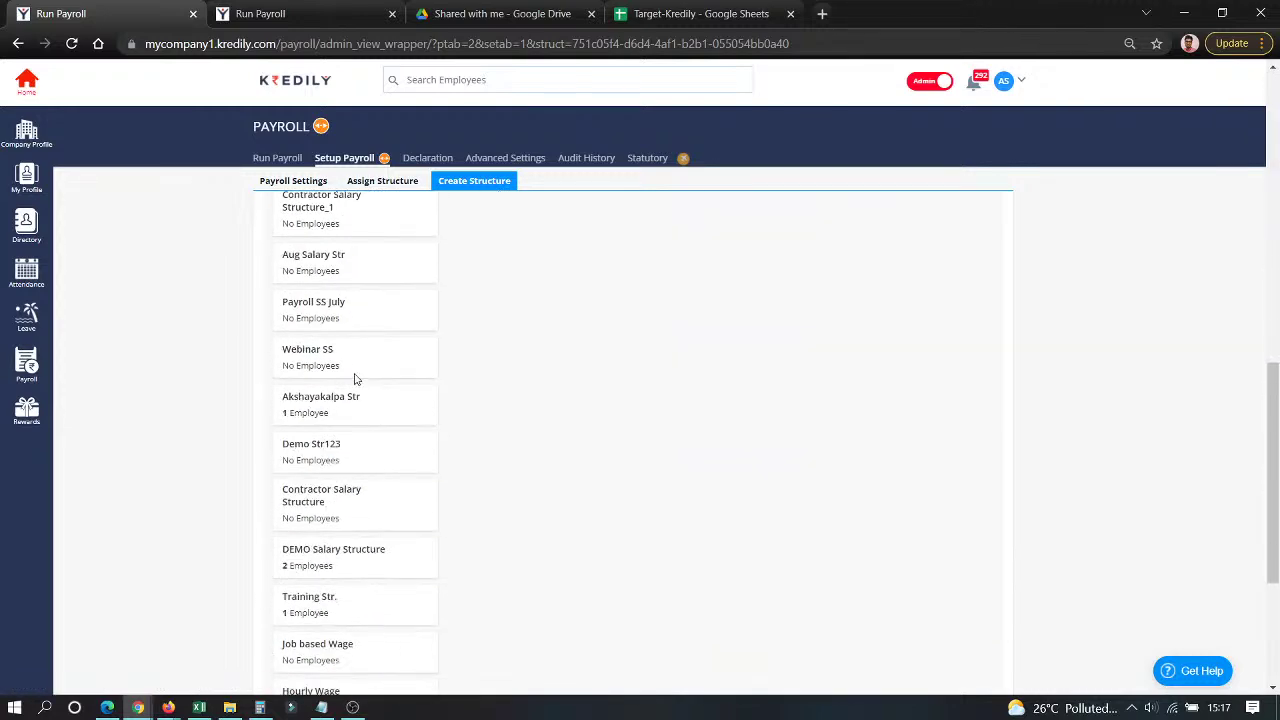
scroll(322, 455, "up", 11)
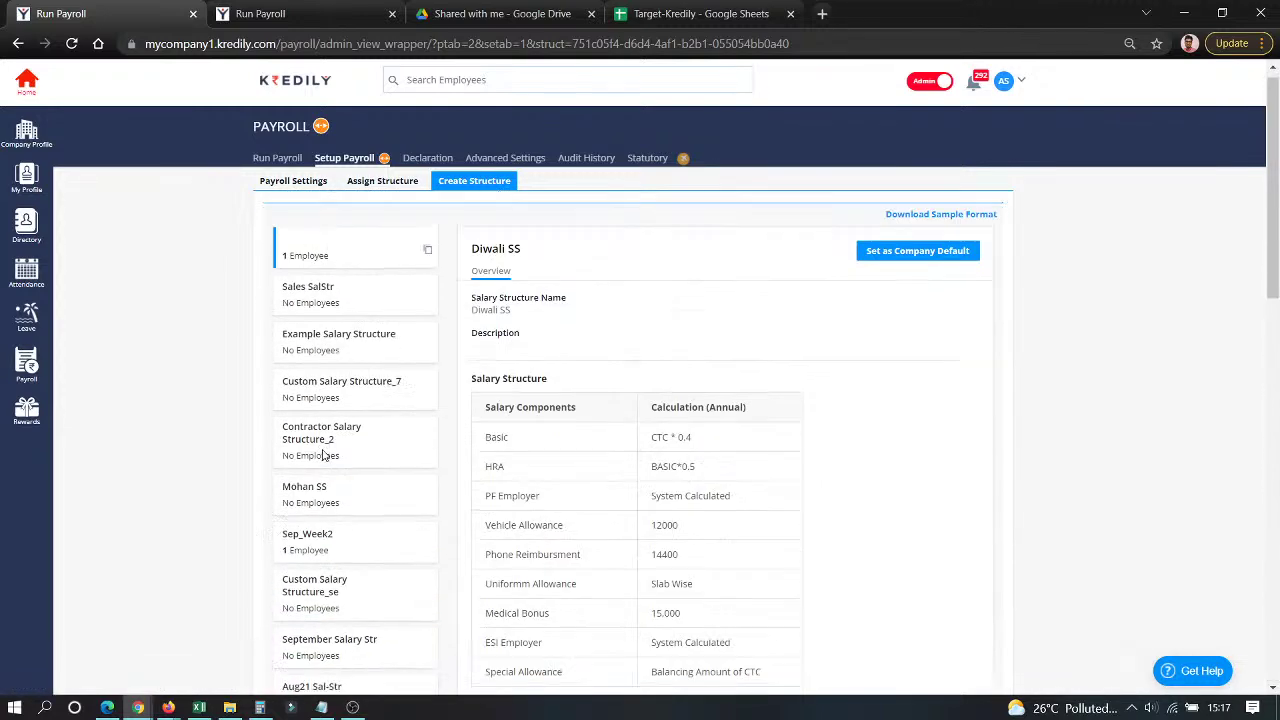
left_click(328, 300)
scroll(338, 316, "down", 8)
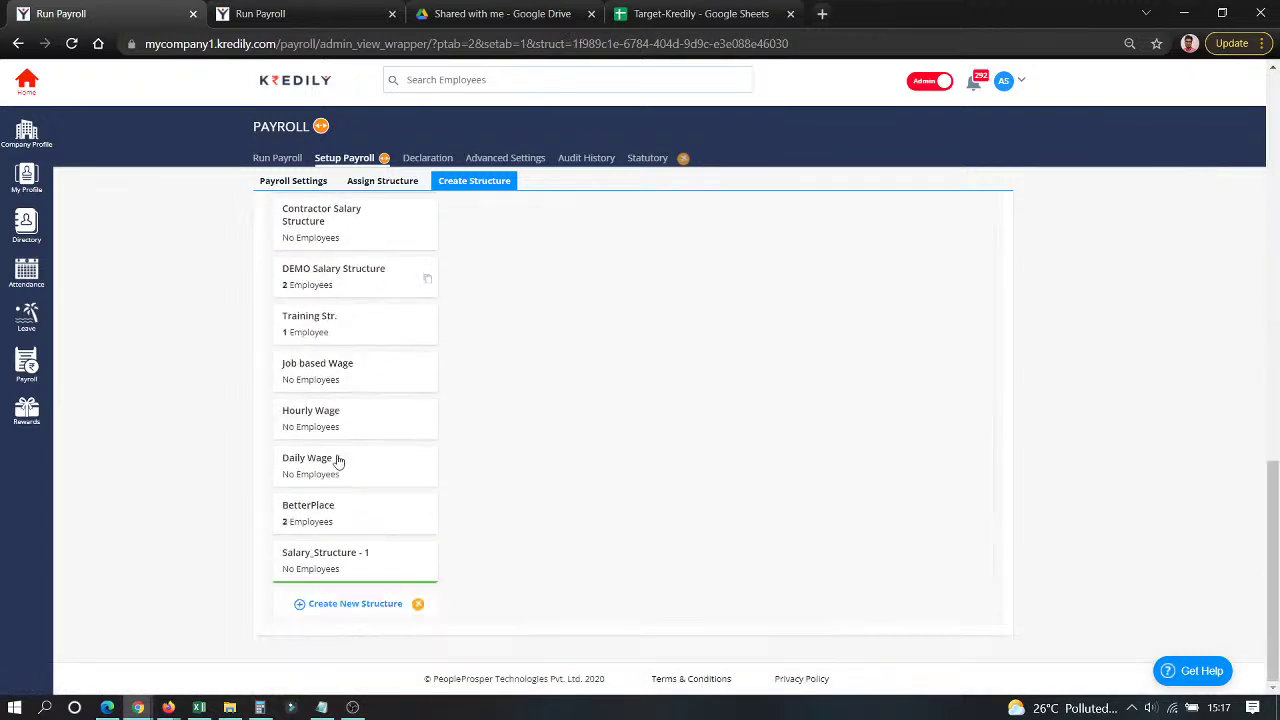
Create a new regular salary structure, compare it with Sales SalStr, and return to the new structure.
left_click(362, 606)
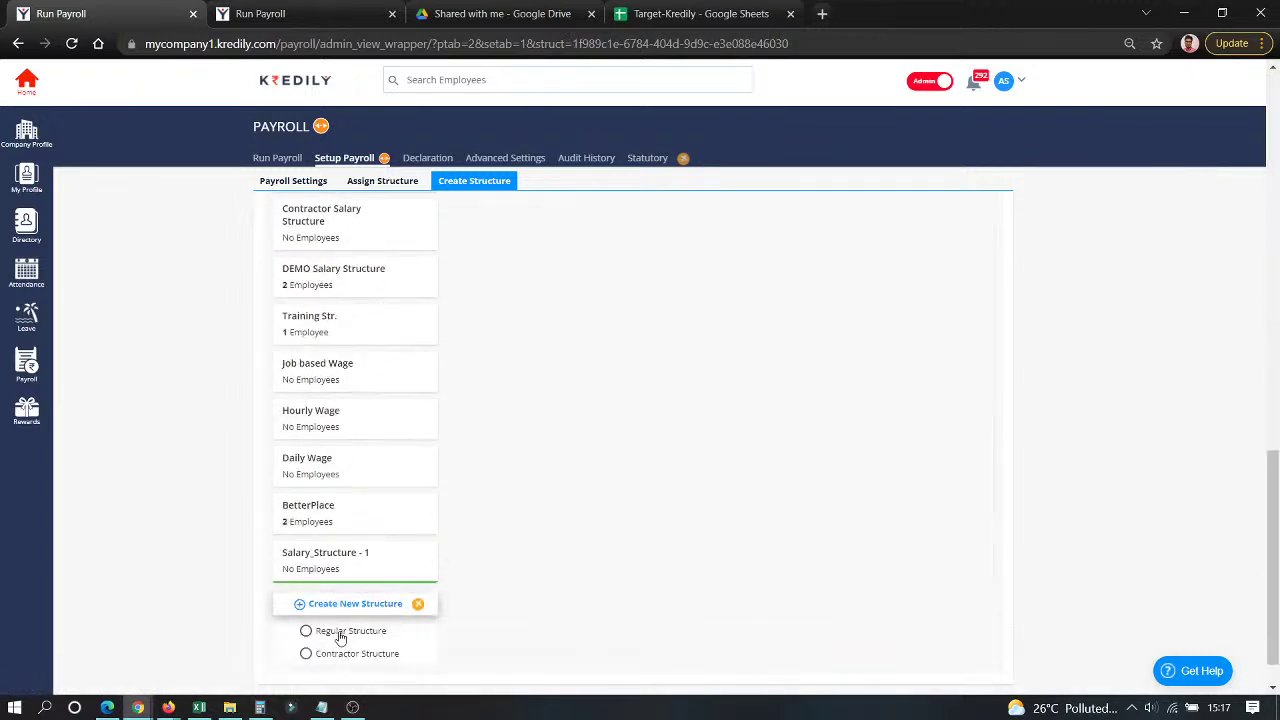
left_click(306, 631)
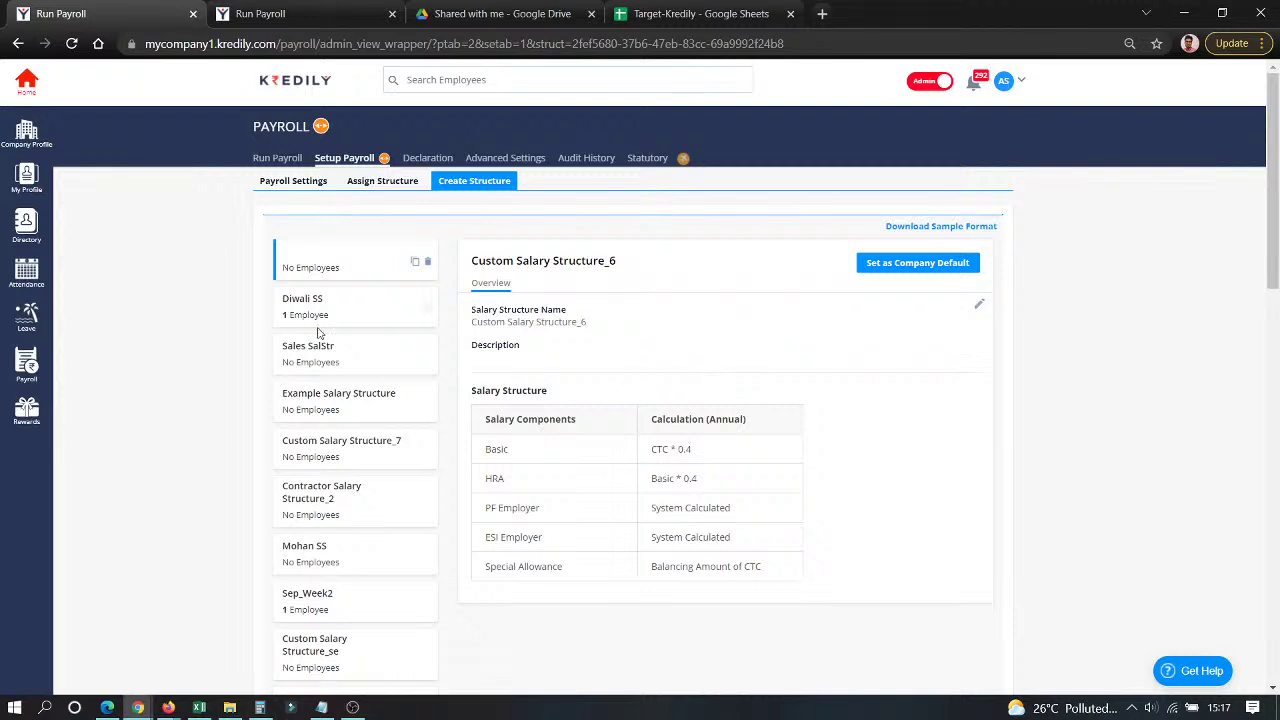
left_click(356, 311)
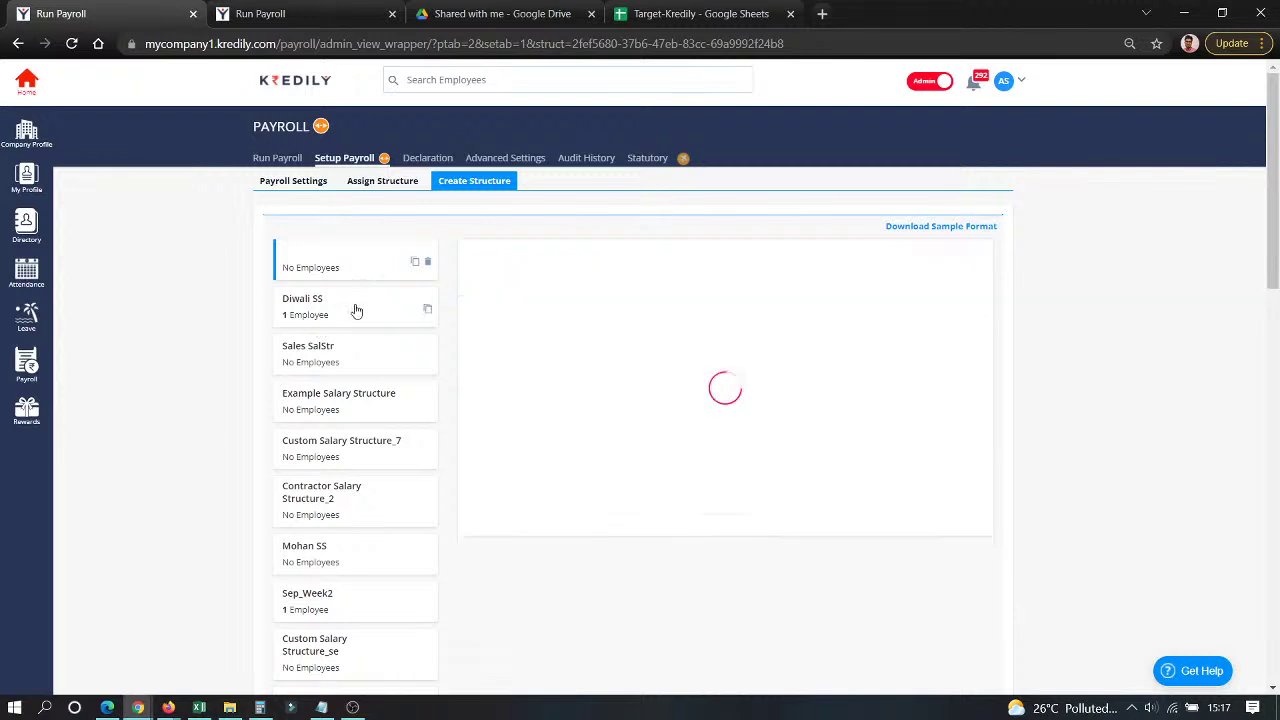
left_click(360, 362)
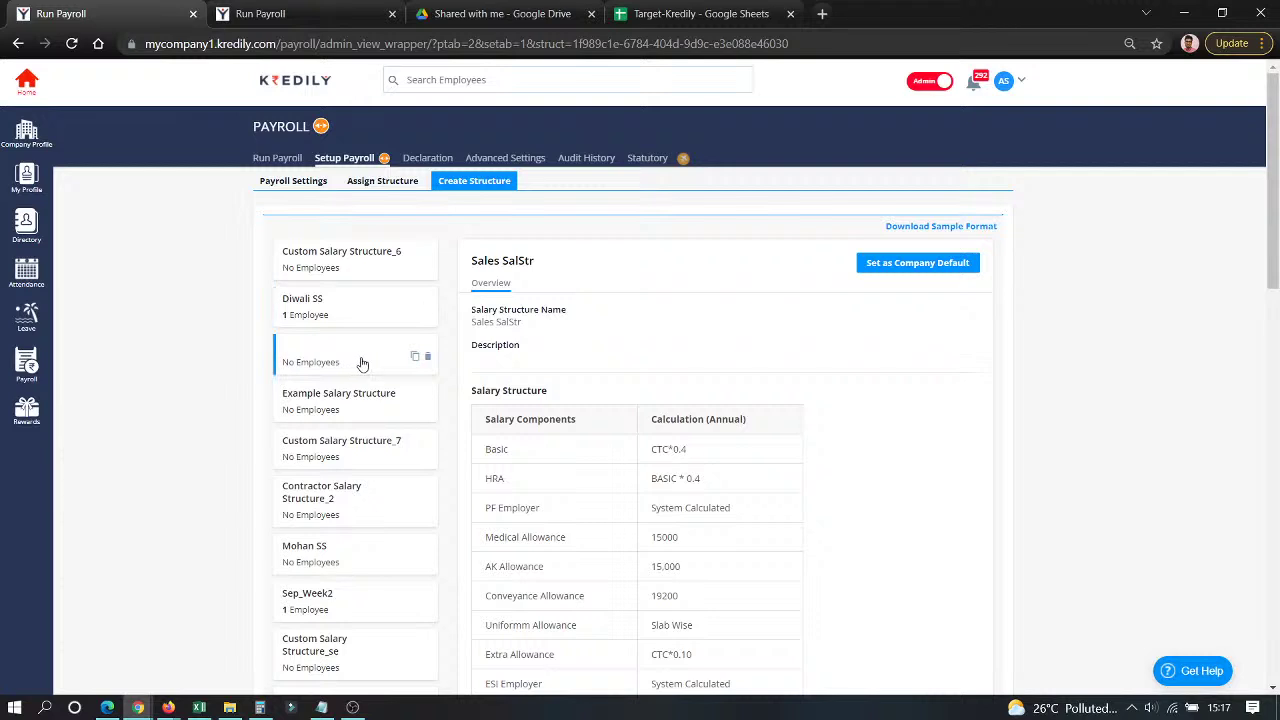
left_click(342, 267)
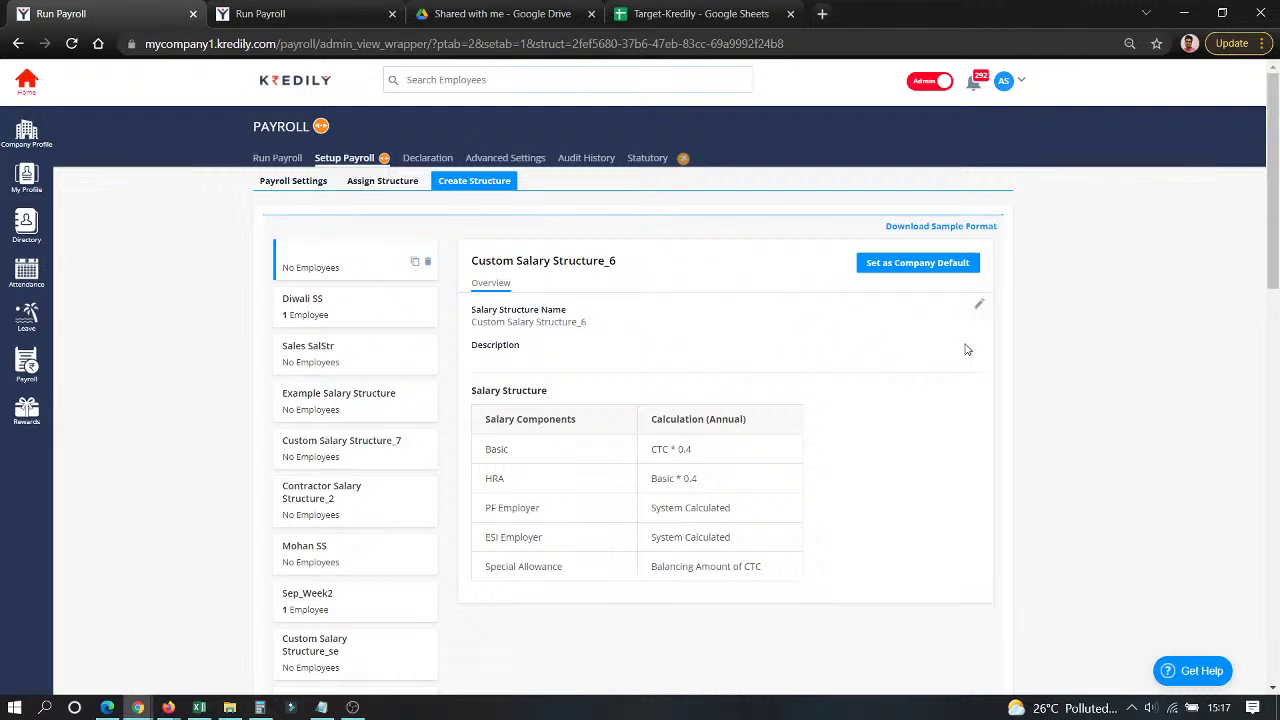
Edit the new salary structure and rename it Fest Salary Structure.
left_click(975, 310)
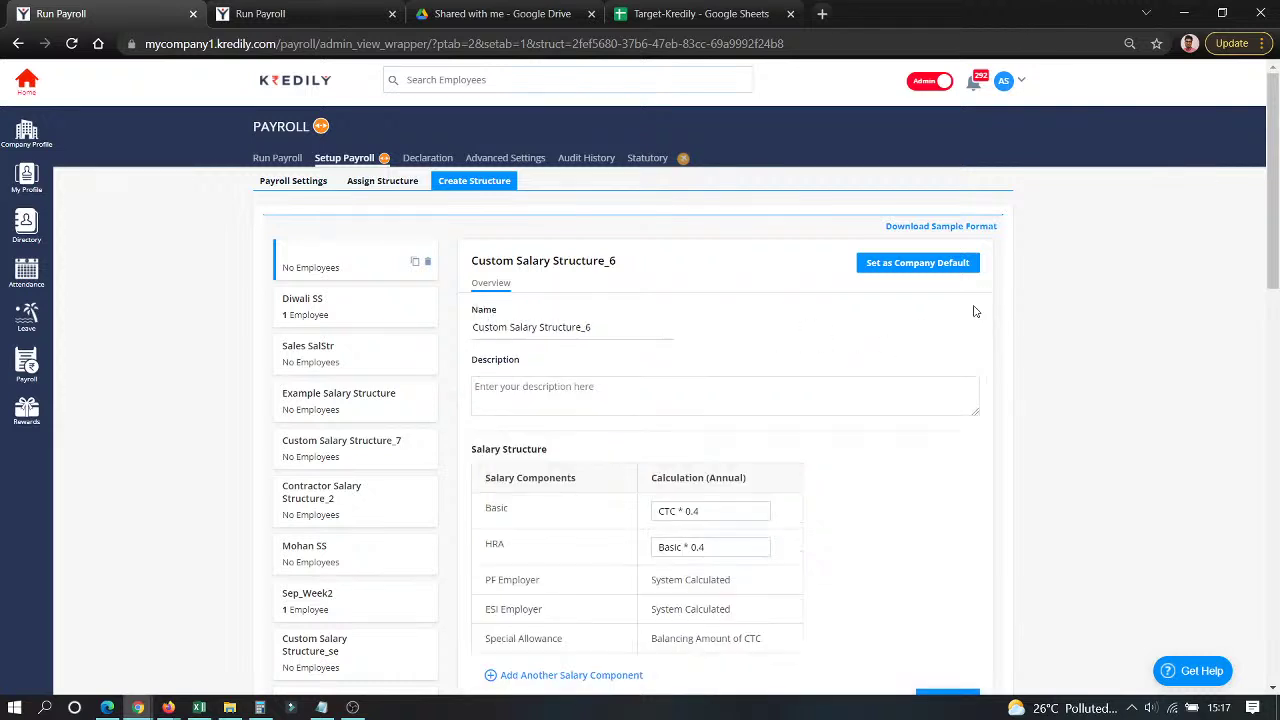
triple_click(526, 326)
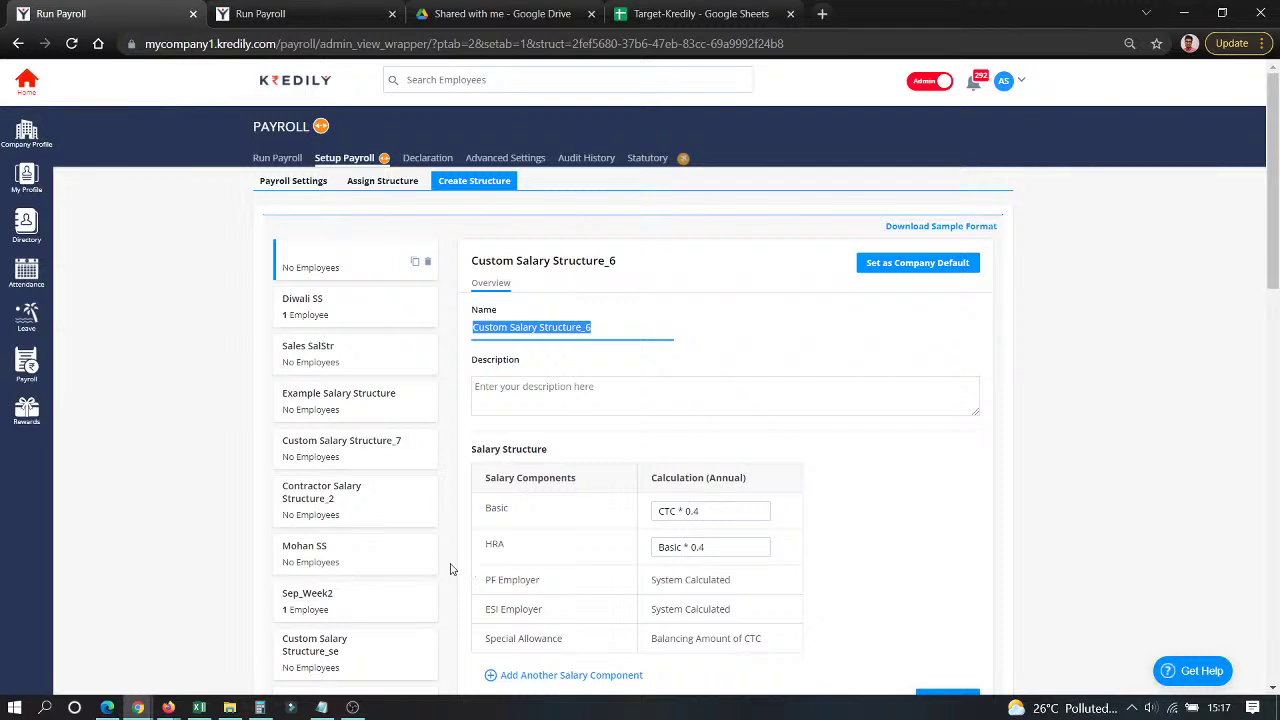
type("Fest")
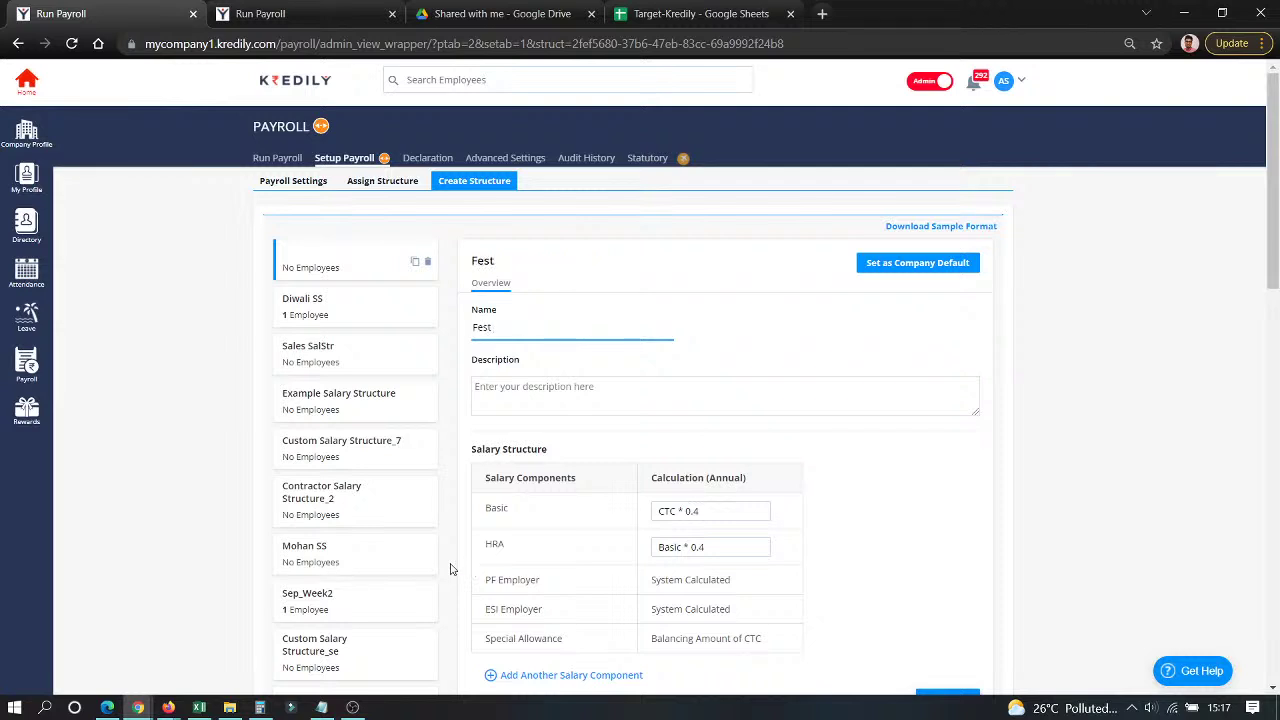
type(" Salary Structure")
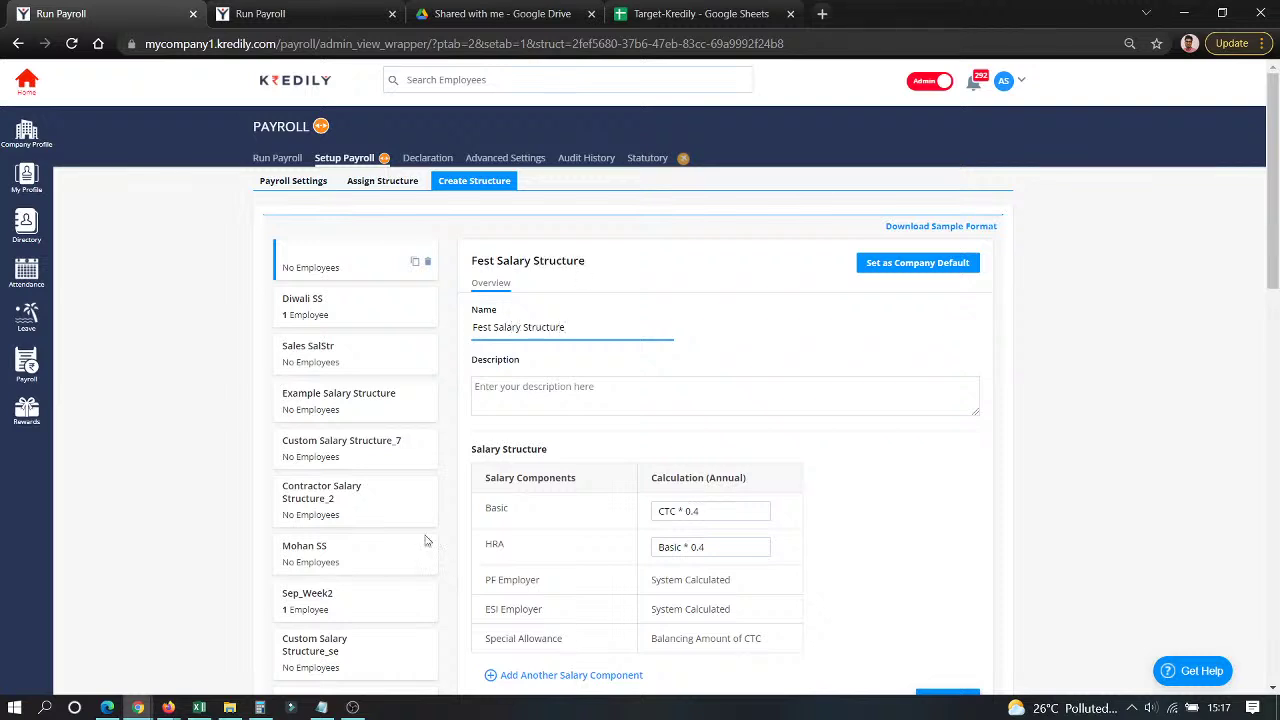
Set the Basic component's annual calculation to CTC * 0.5 in Fest Salary Structure.
scroll(622, 591, "down", 3)
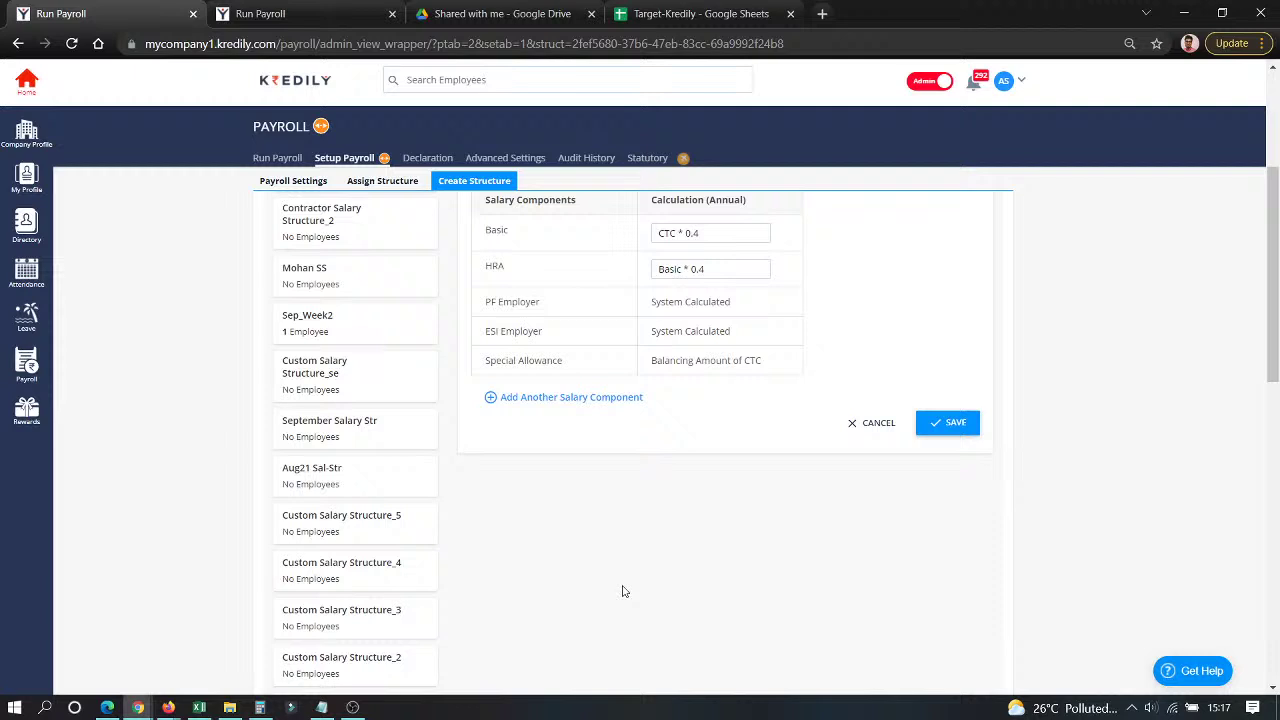
left_click(707, 231)
left_click(725, 236)
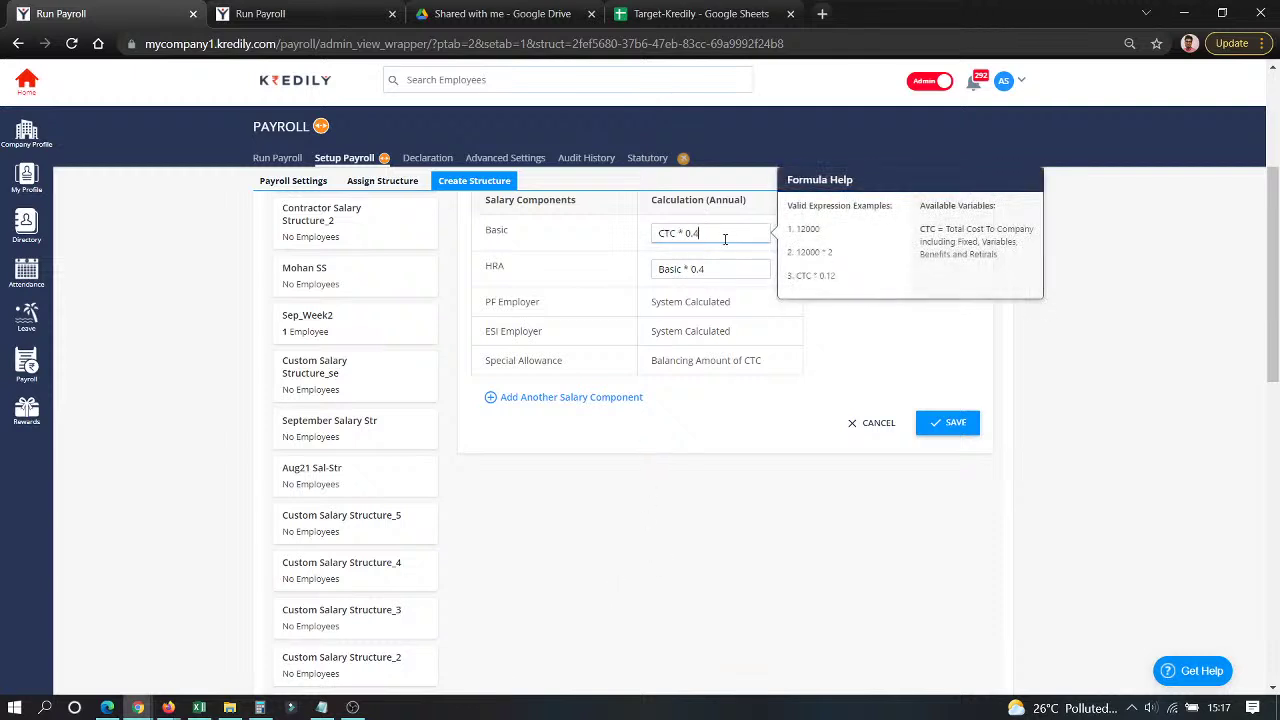
key("BackSpace")
type("5")
Set the HRA component's annual calculation to Basic * 0.5.
left_click(720, 269)
key("BackSpace")
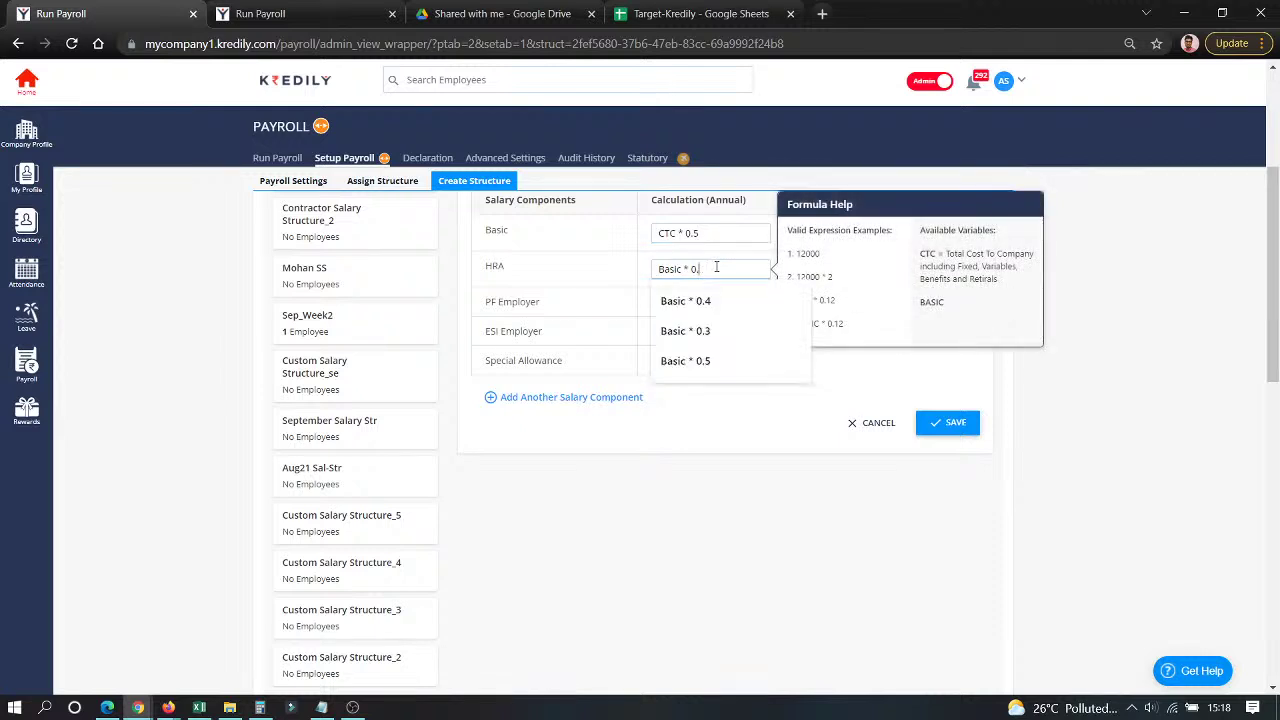
type("5")
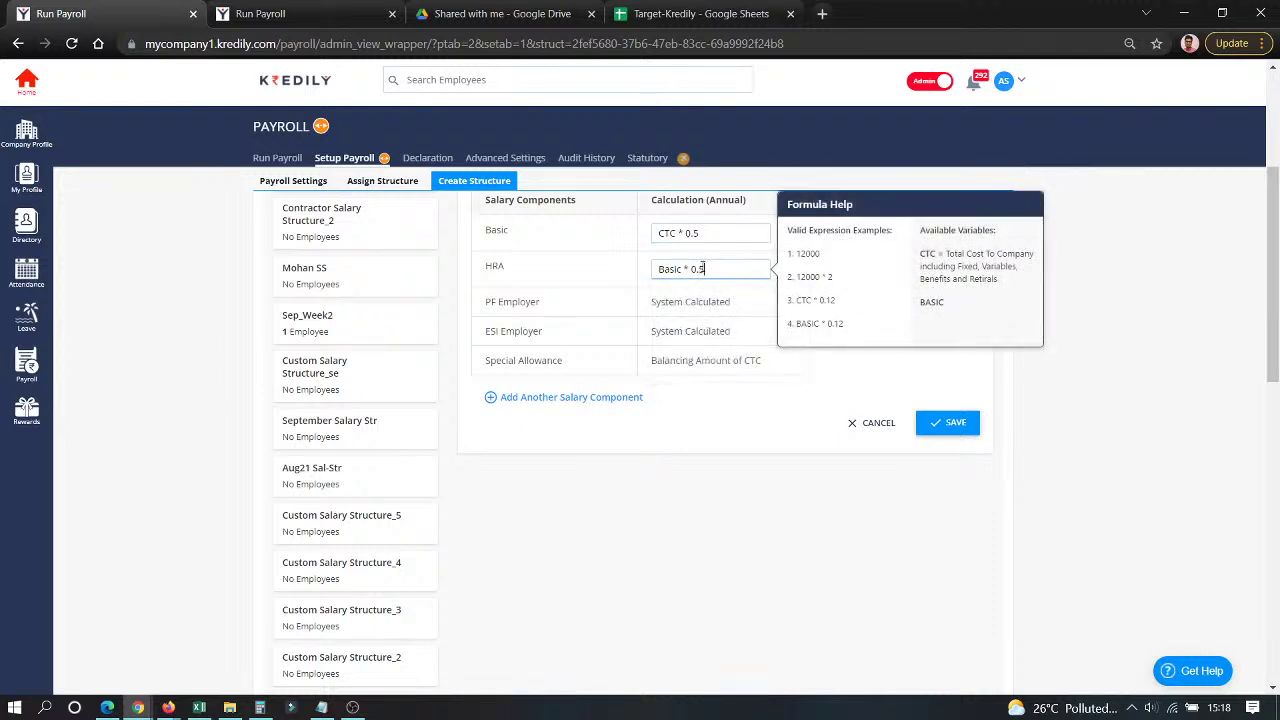
Replace the HRA formula with a fixed annual amount of 2,00,000.
left_click_drag(716, 268, 574, 279)
right_click(574, 279)
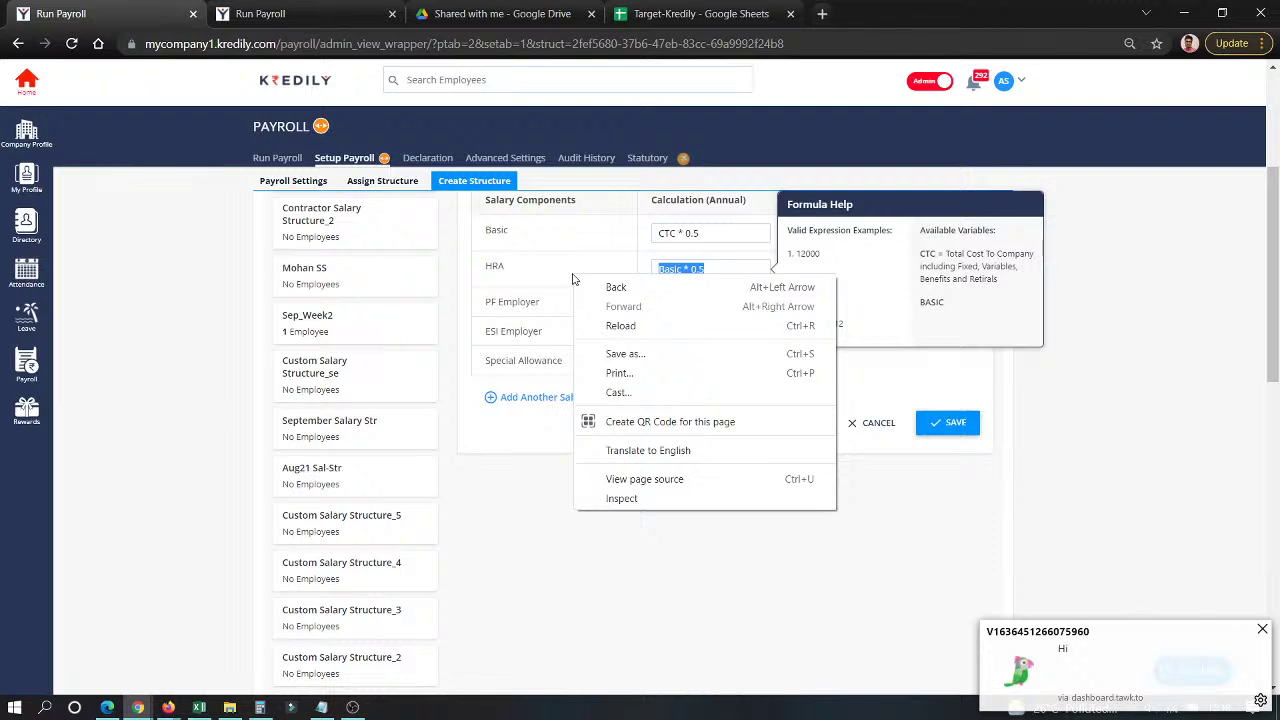
left_click(722, 268)
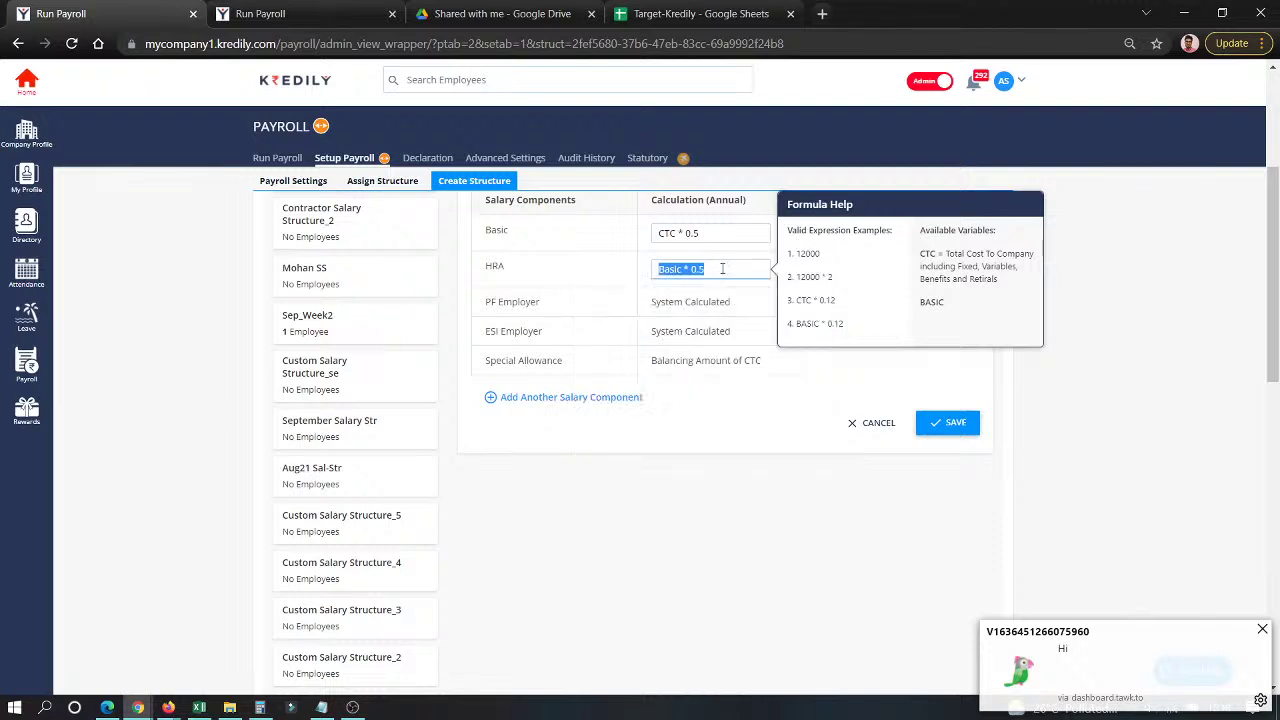
left_click(722, 268)
type("2")
key("BackSpace")
key("BackSpace")
key("BackSpace")
key("BackSpace")
key("BackSpace")
key("BackSpace")
key("BackSpace")
key("BackSpace")
key("BackSpace")
key("BackSpace")
key("BackSpace")
key("BackSpace")
type("2.00.000")
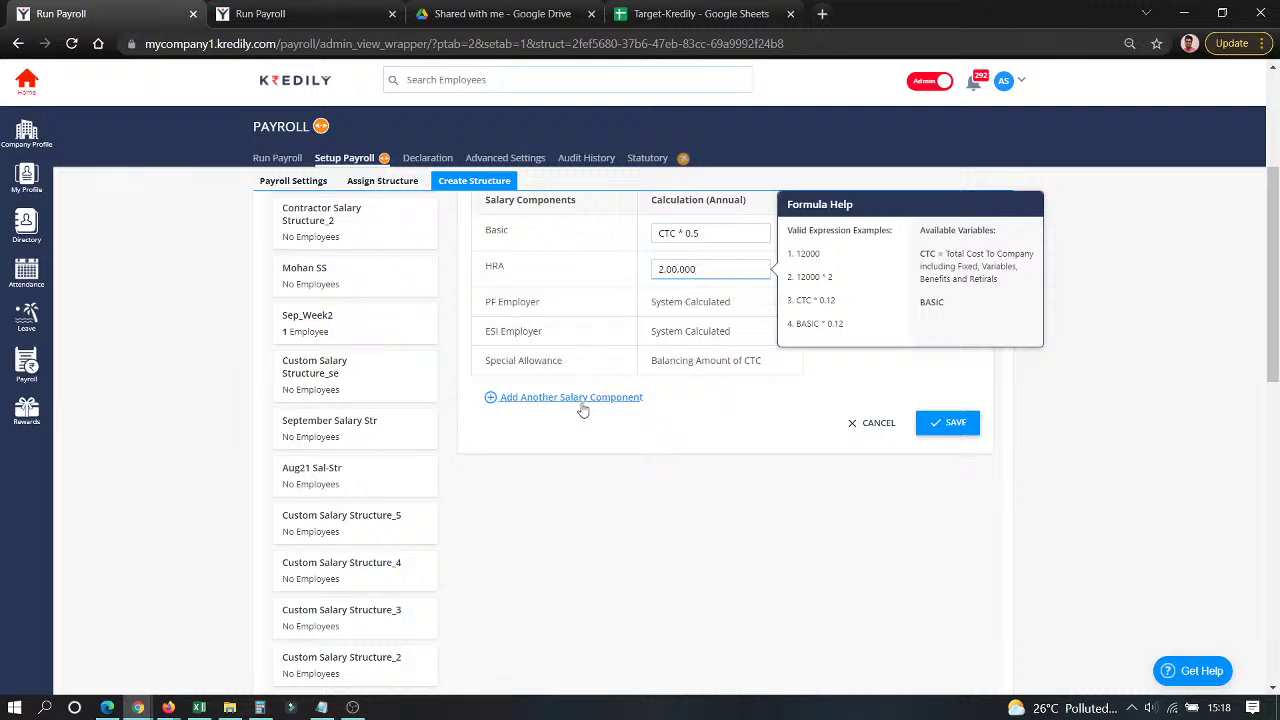
Add Uniformm Allowance as another salary component of the structure.
left_click(647, 361)
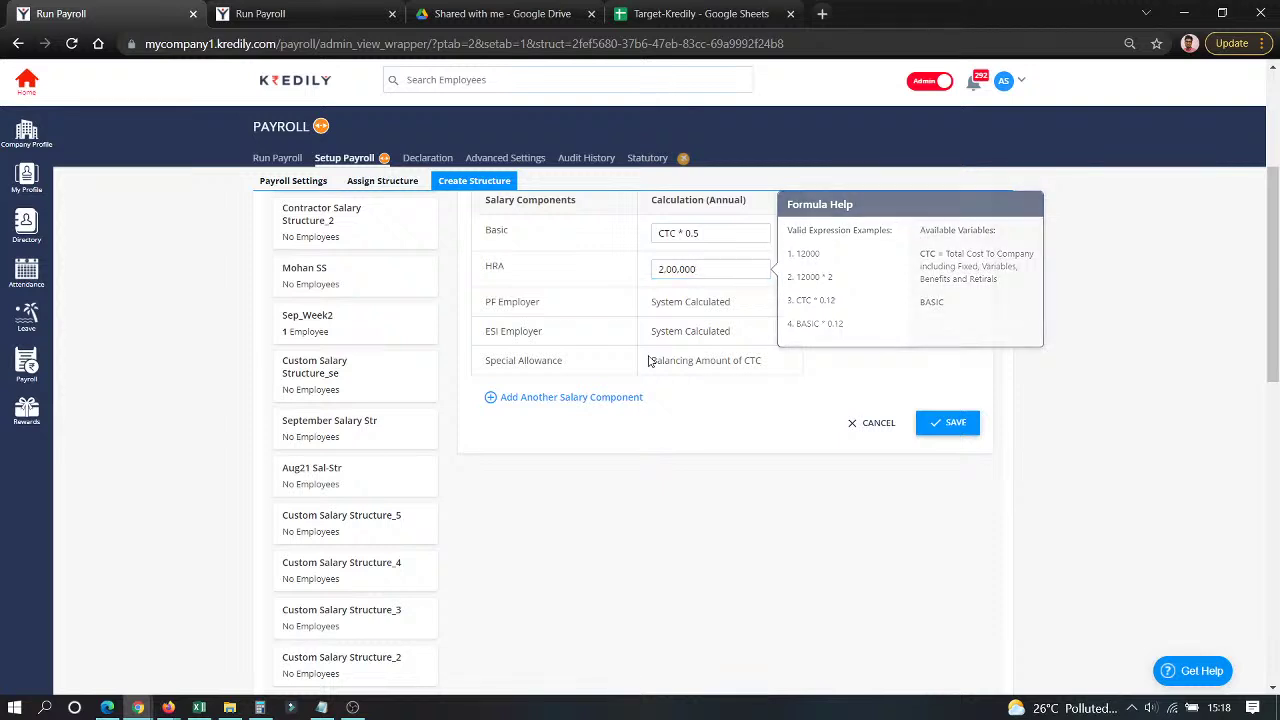
left_click(551, 399)
left_click(551, 400)
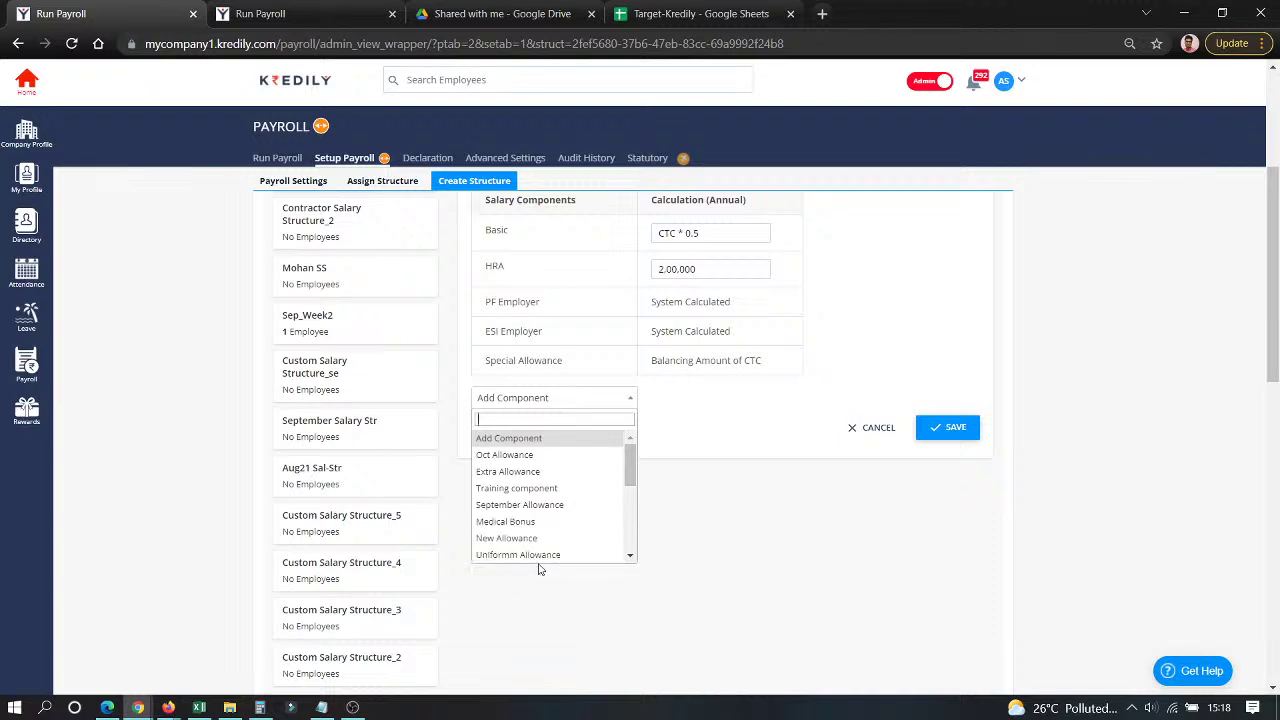
left_click(538, 556)
Find Vehicle Allowance among the available components and add it to the salary structure.
left_click(551, 434)
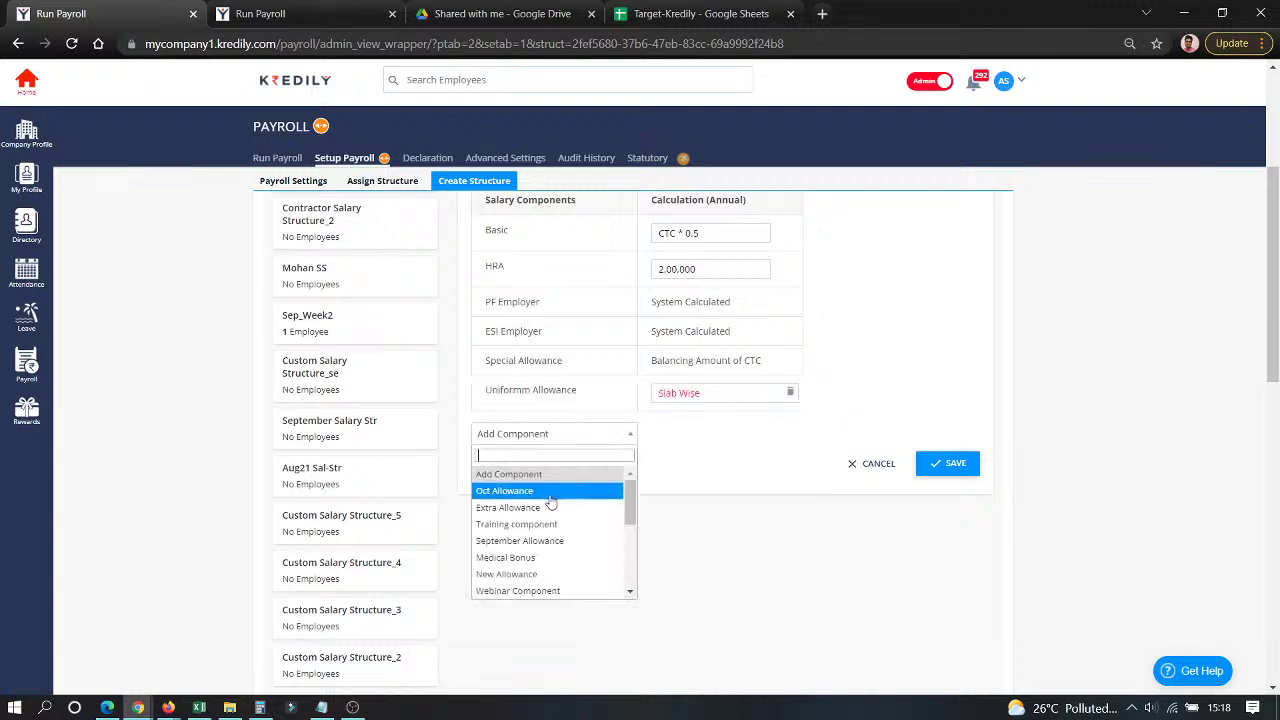
scroll(550, 502, "down", 5)
scroll(545, 512, "down", 3)
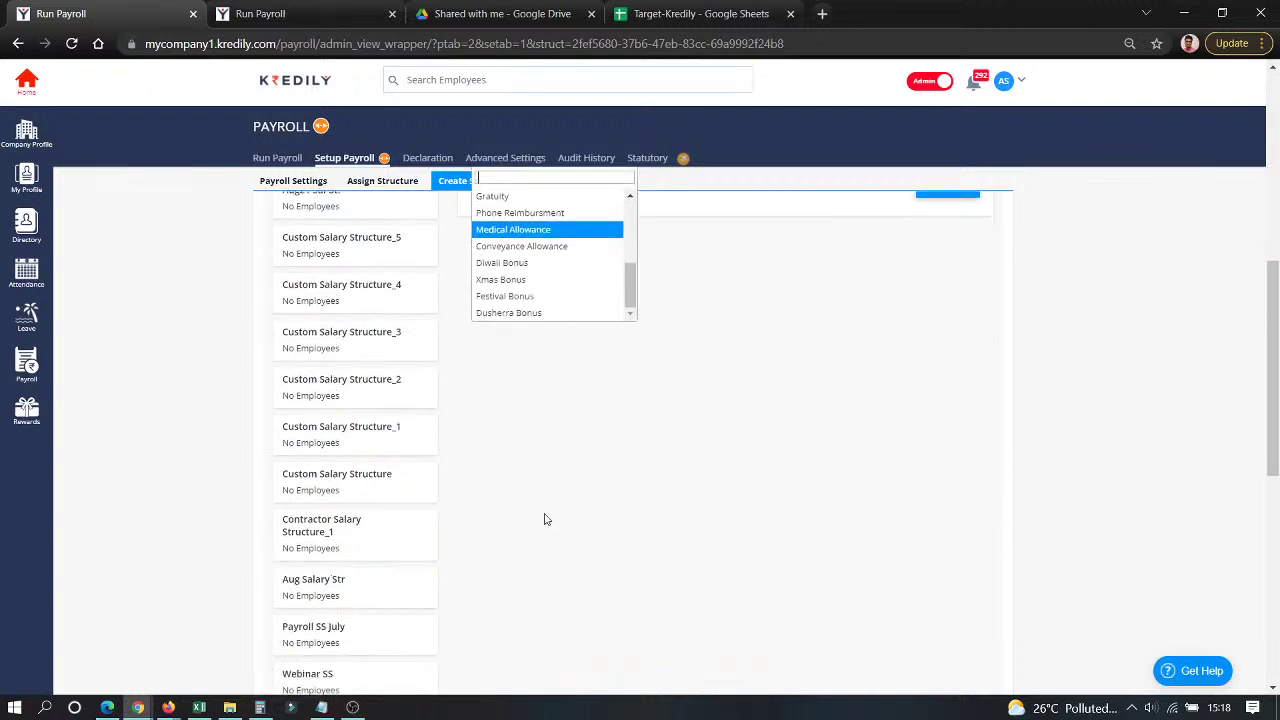
scroll(562, 238, "down", 5)
scroll(578, 311, "up", 5)
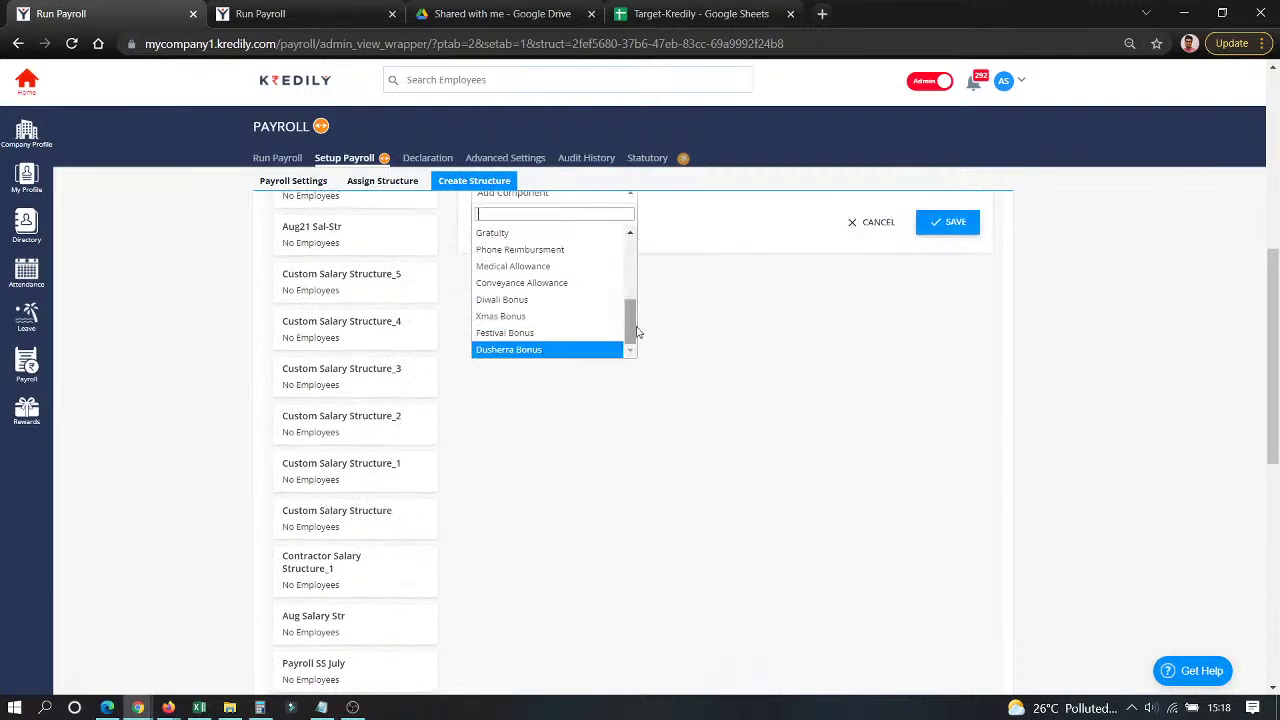
left_click_drag(634, 328, 632, 305)
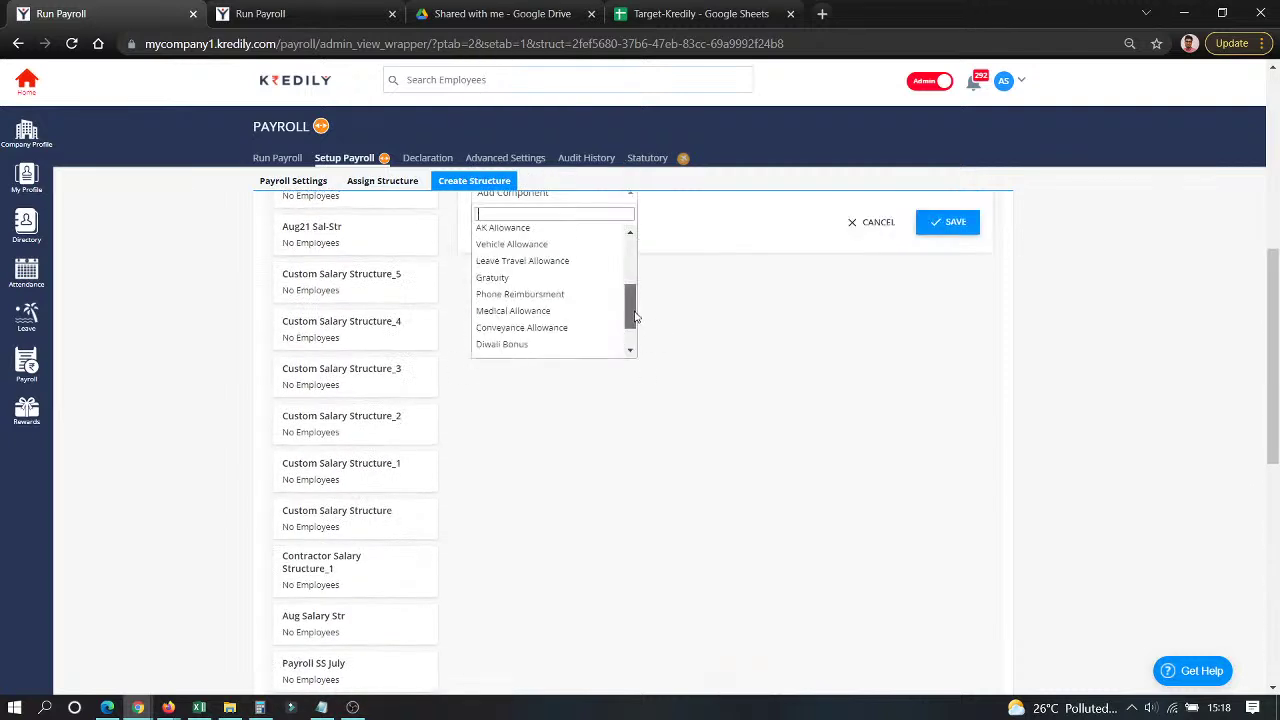
left_click(560, 250)
scroll(565, 460, "up", 1)
Add the Medical Bonus component and save Fest Salary Structure.
left_click(584, 506)
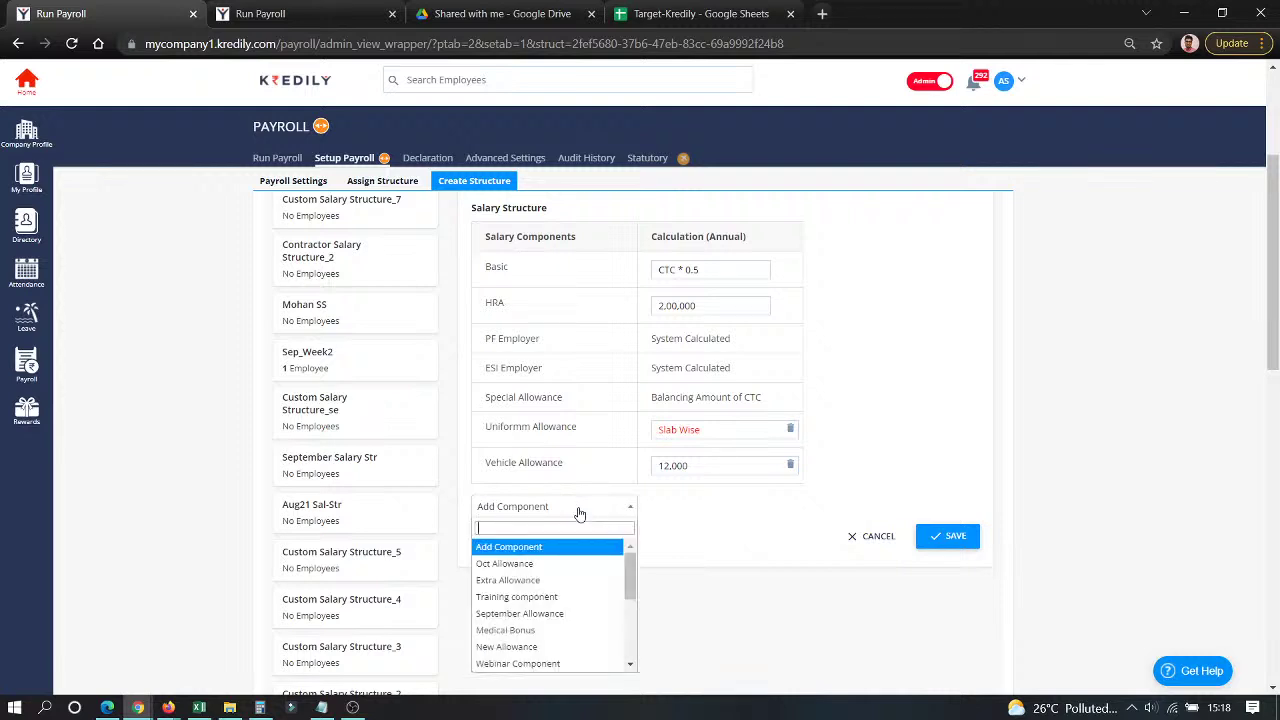
left_click(557, 630)
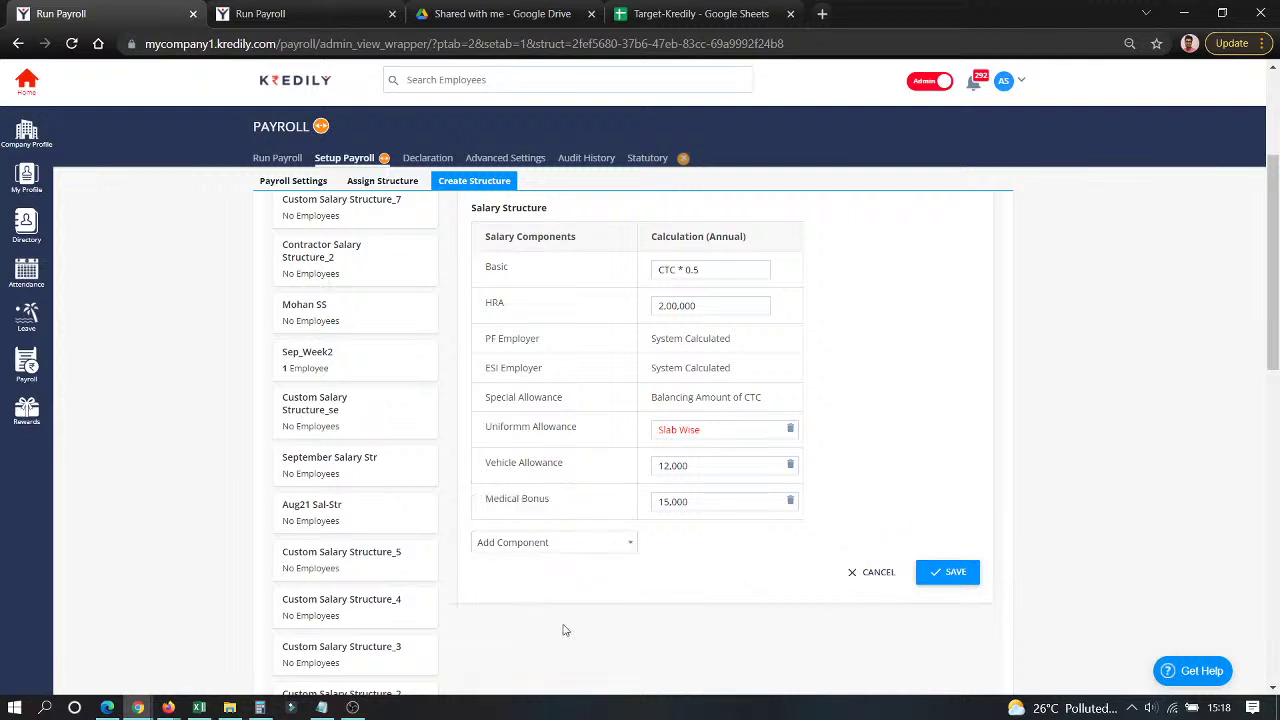
left_click(950, 572)
left_click(640, 443)
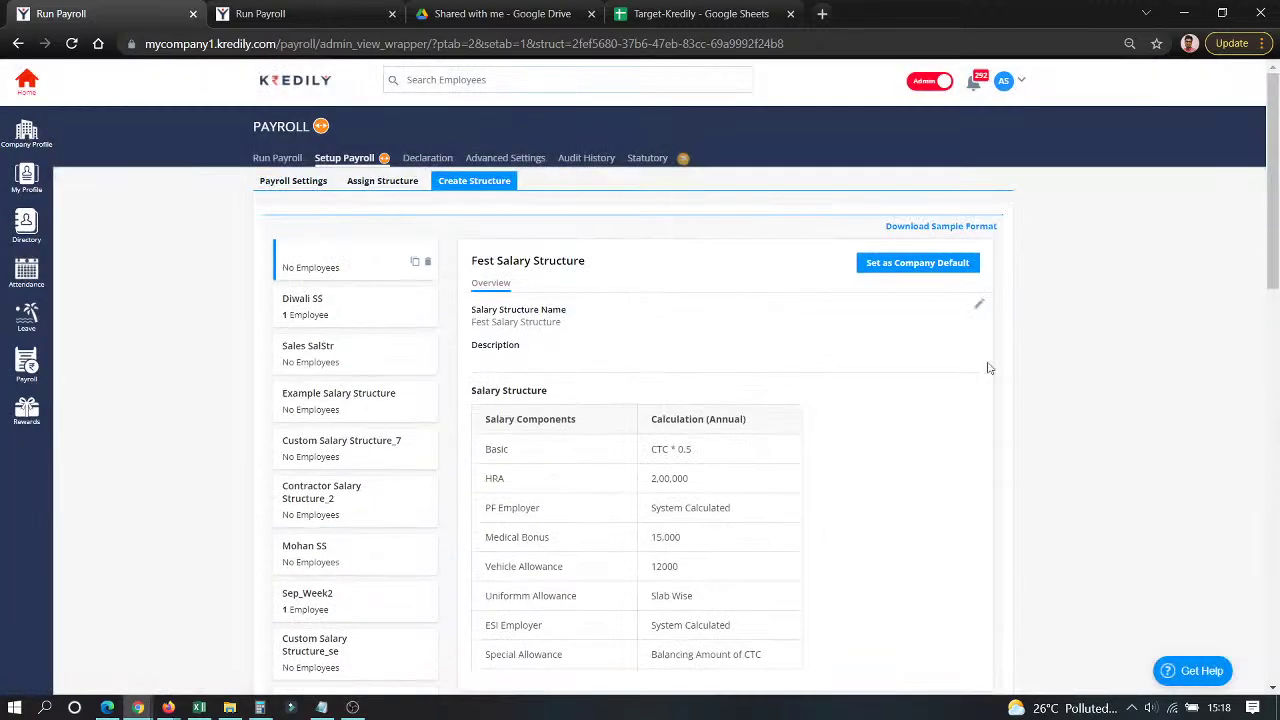
left_click_drag(1271, 194, 1271, 220)
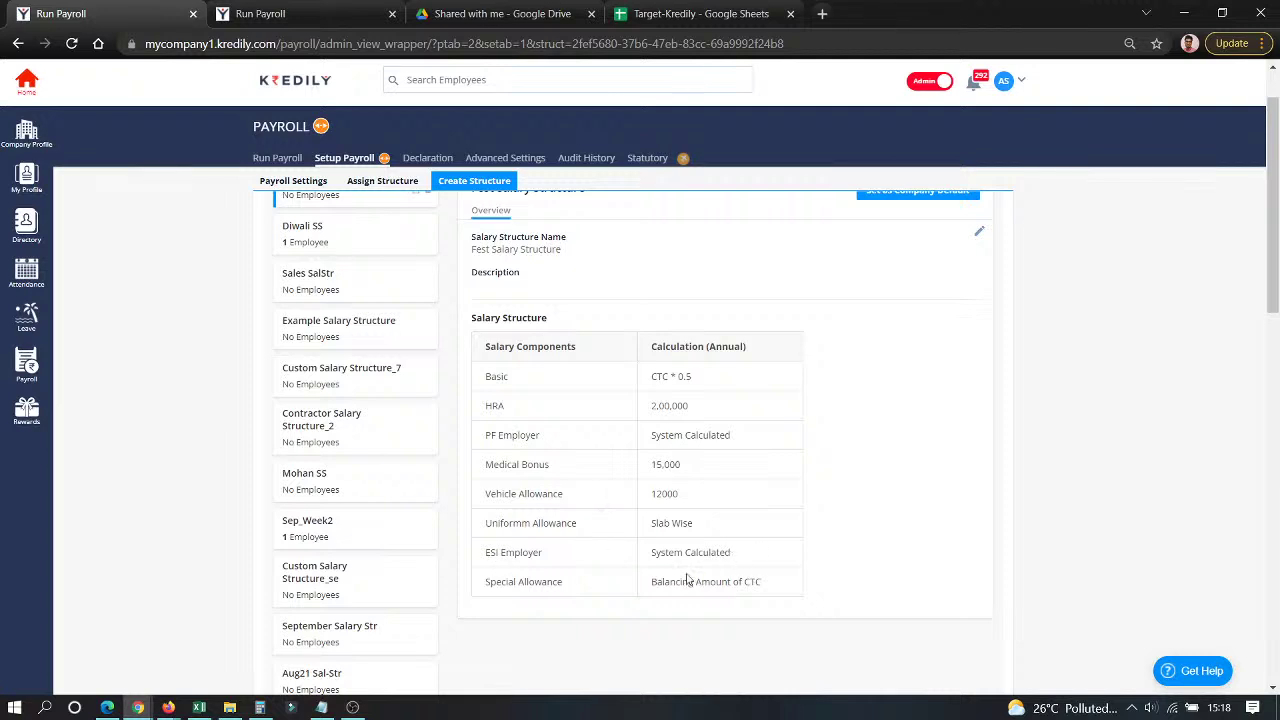
scroll(551, 403, "up", 1)
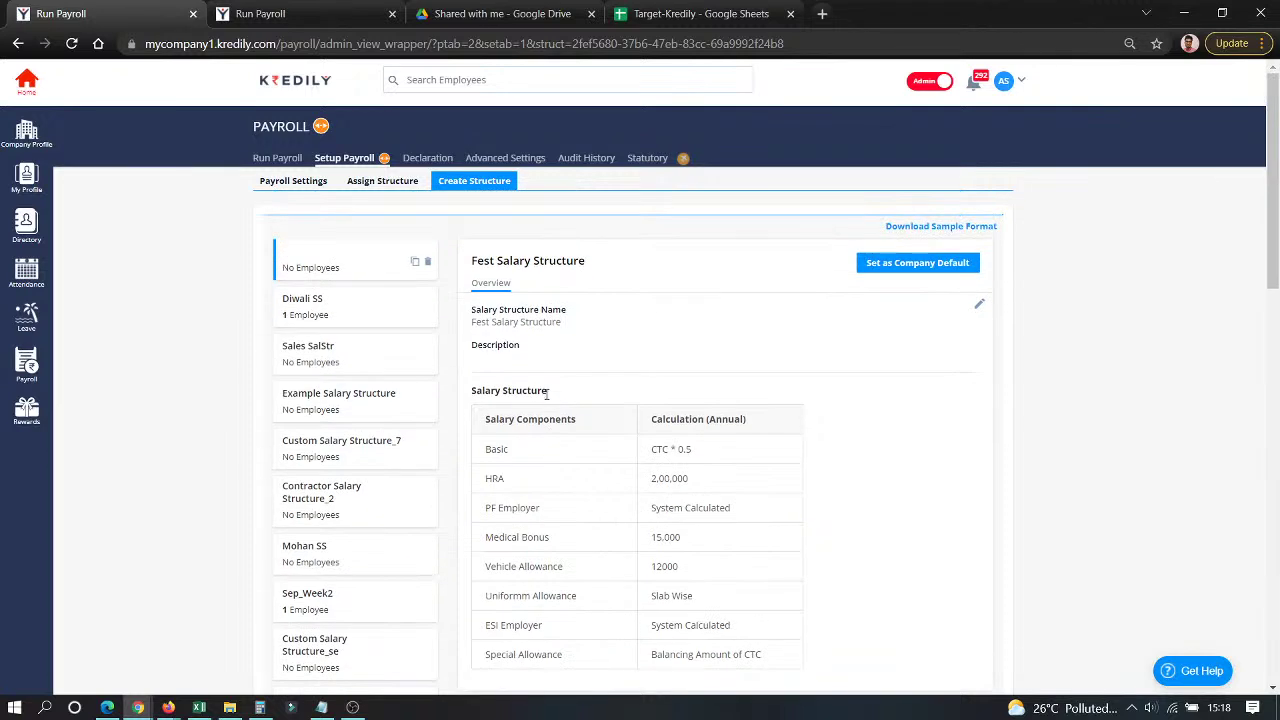
Remove the Diwali SS structure from the first employee under Assign Structure and confirm the deletion.
left_click(382, 189)
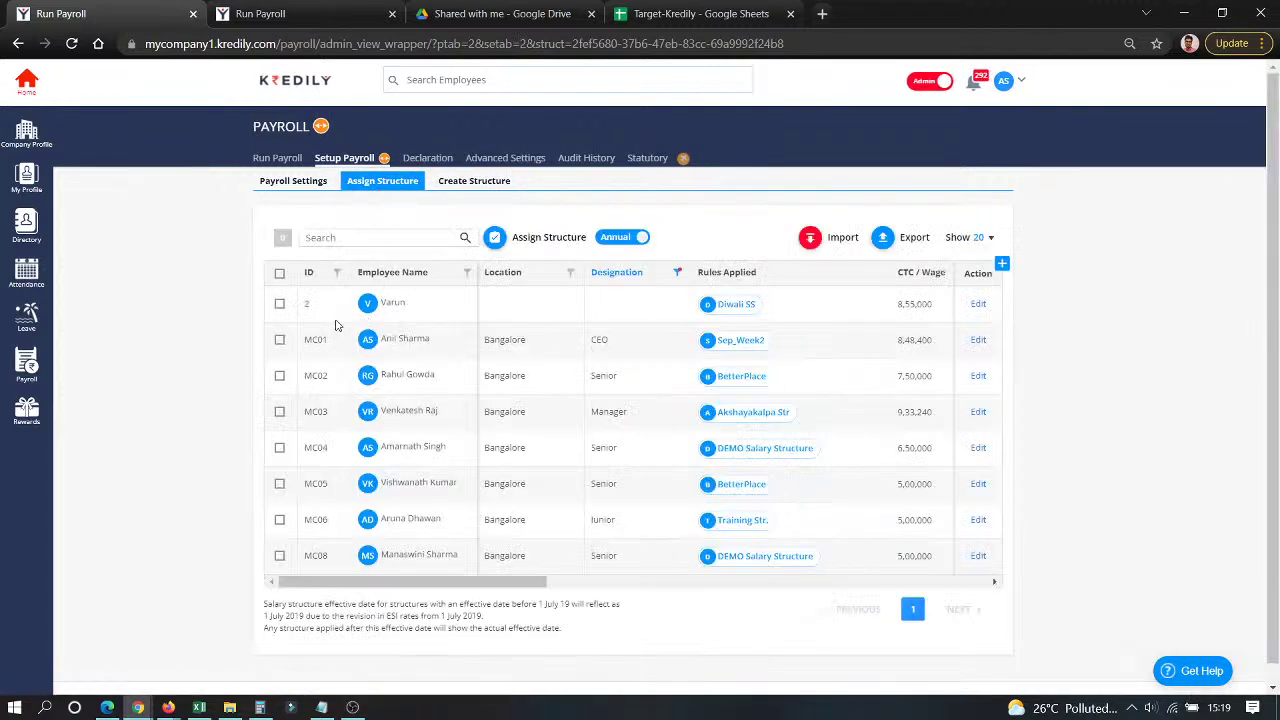
left_click(760, 301)
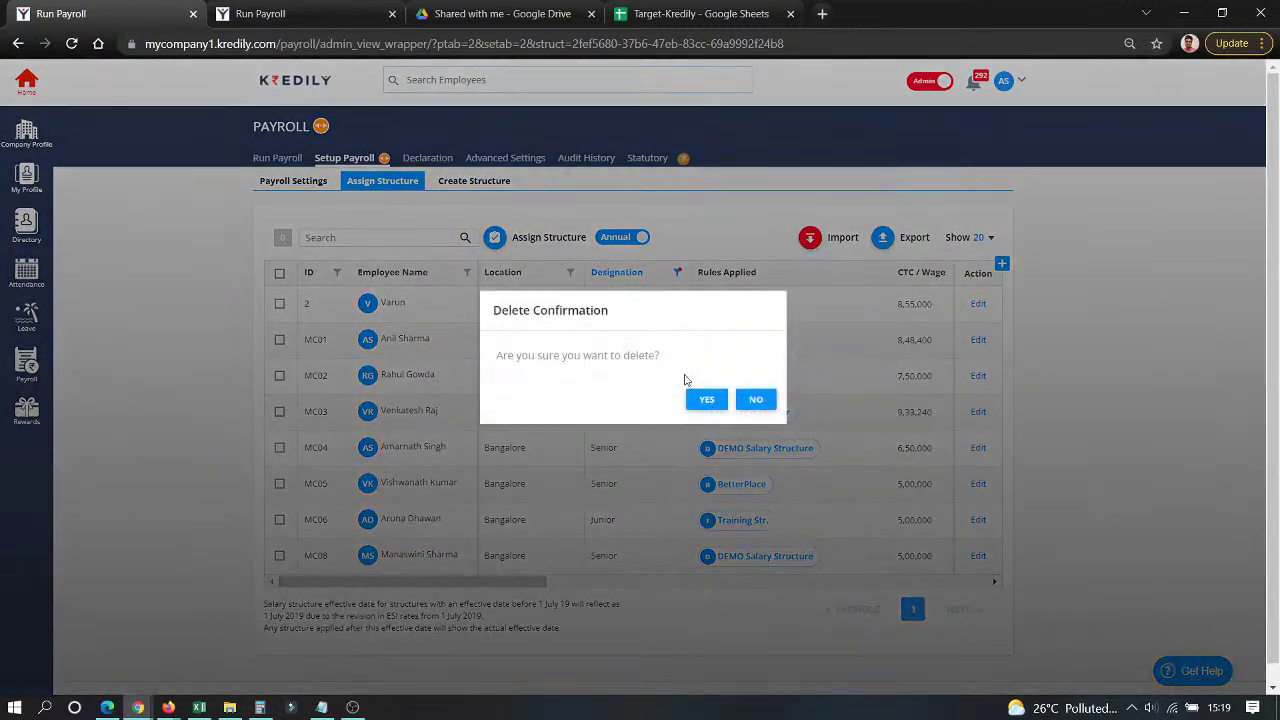
left_click(704, 397)
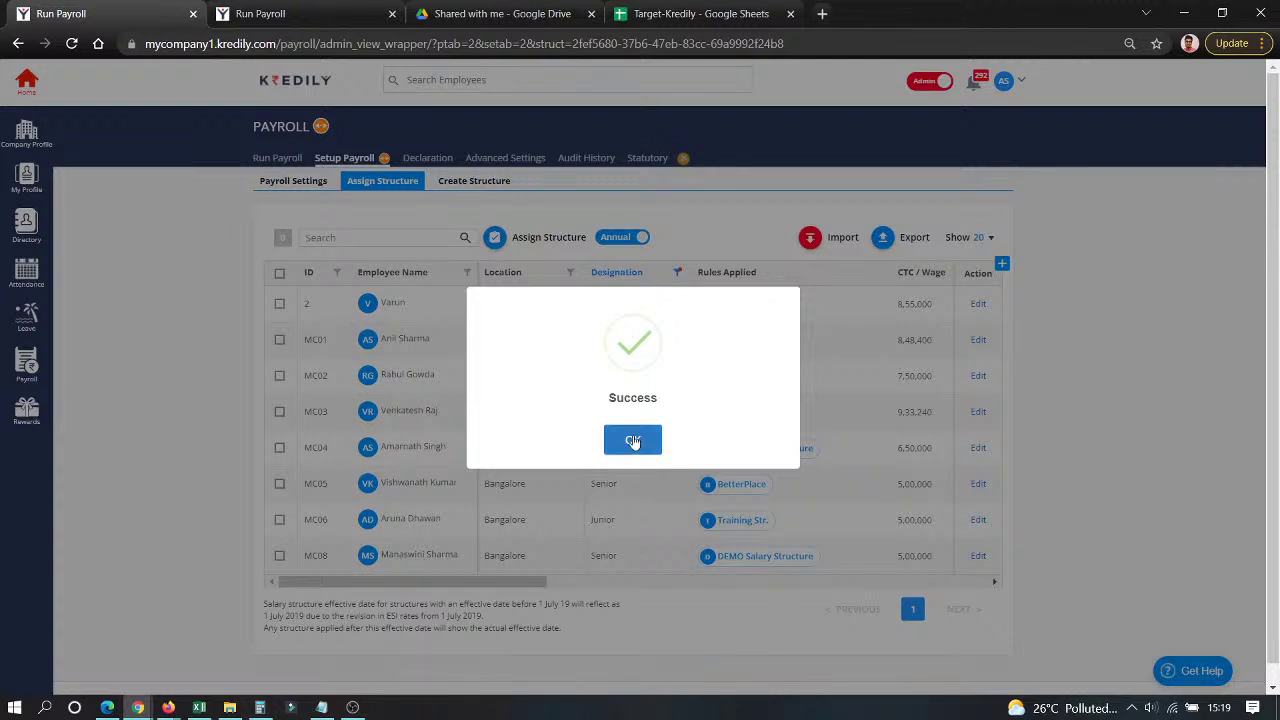
left_click(633, 440)
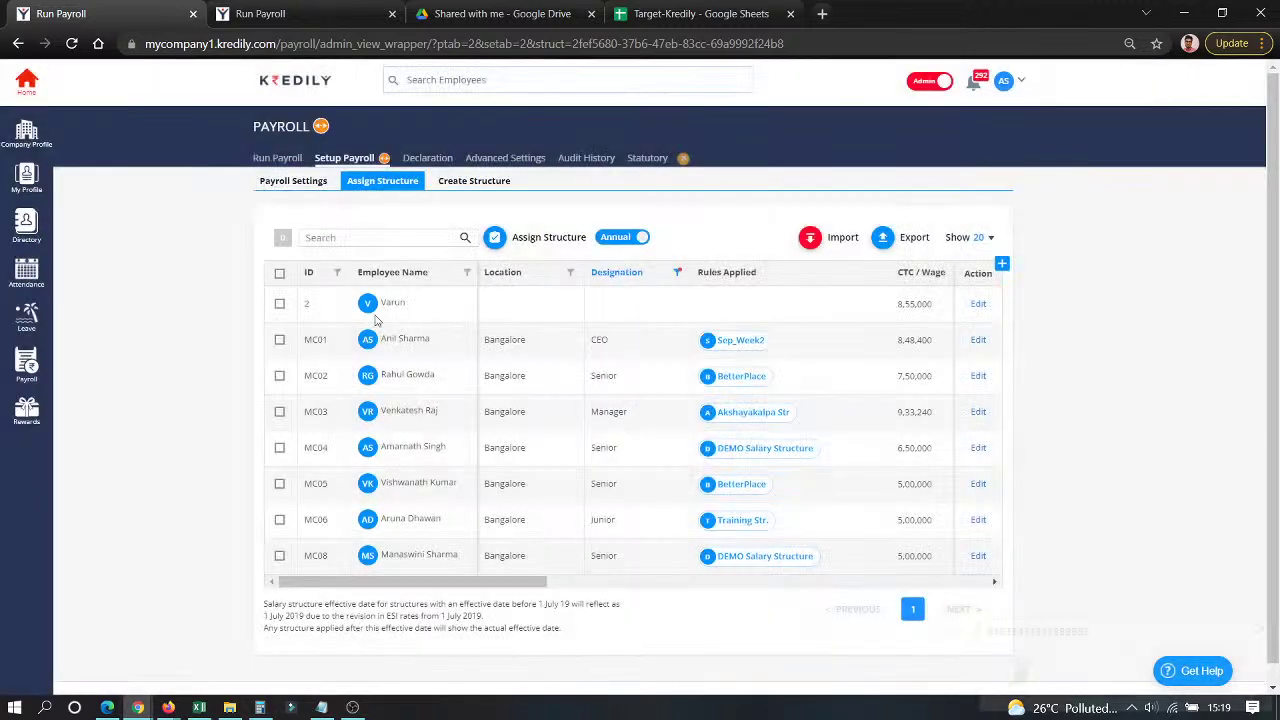
key("alt+Tab")
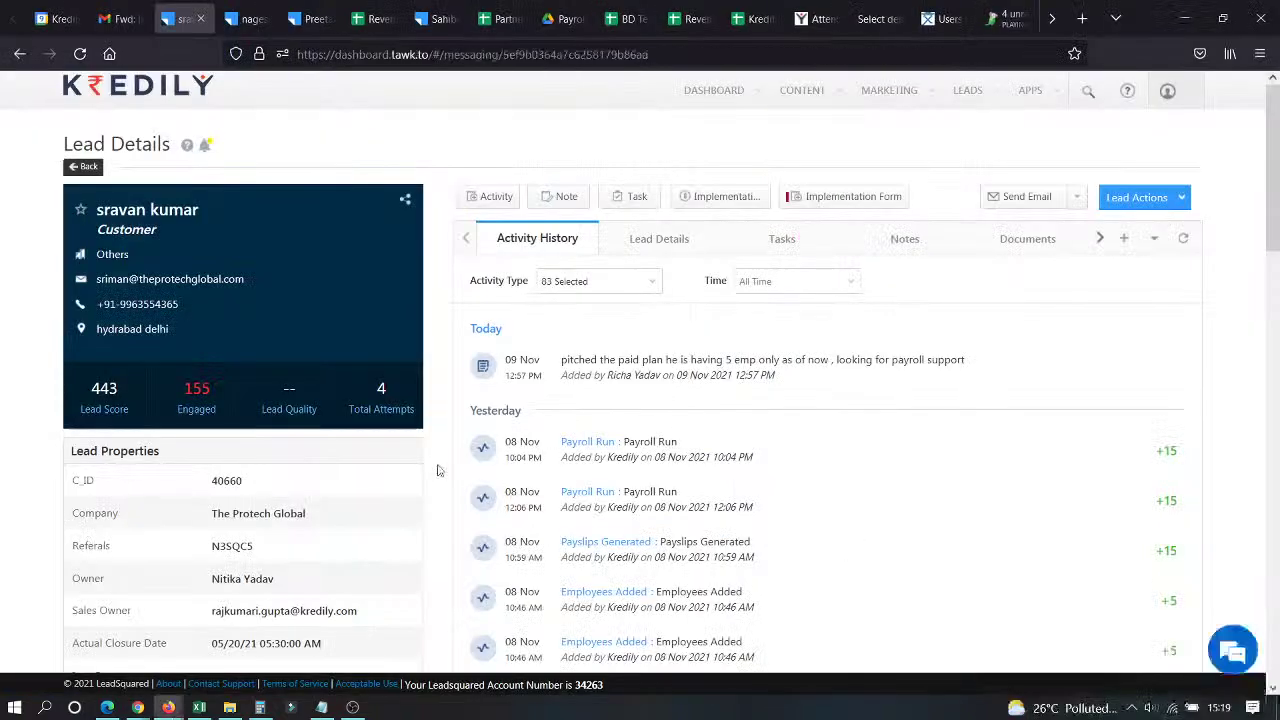
key("alt+Tab")
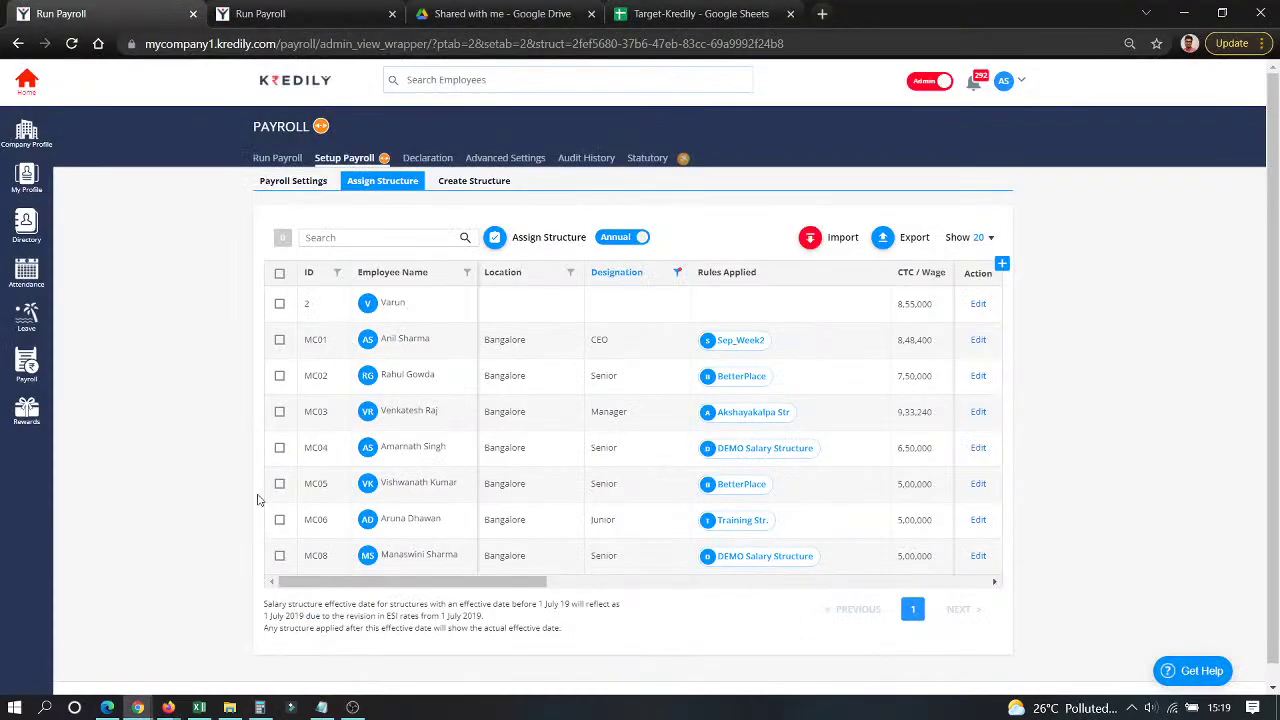
Assign Fest Salary Structure to the first employee with effective date 01/11/2021 and confirm the change.
left_click(280, 304)
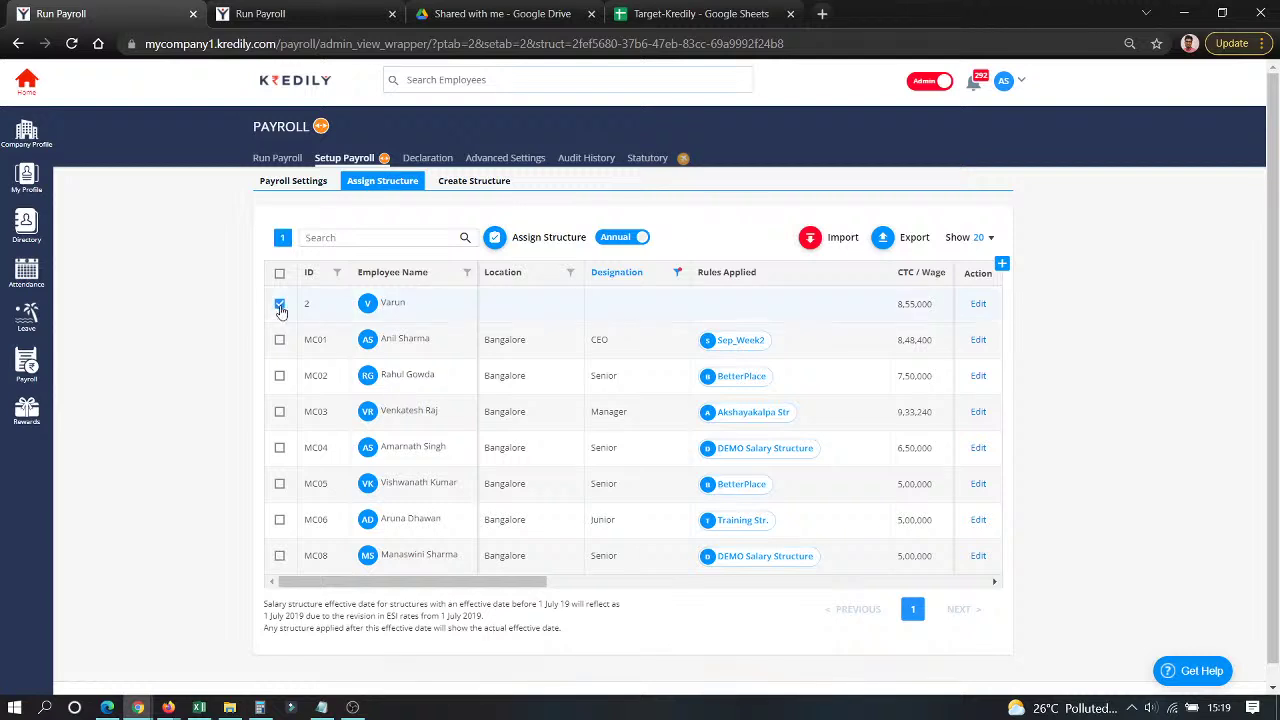
left_click(493, 239)
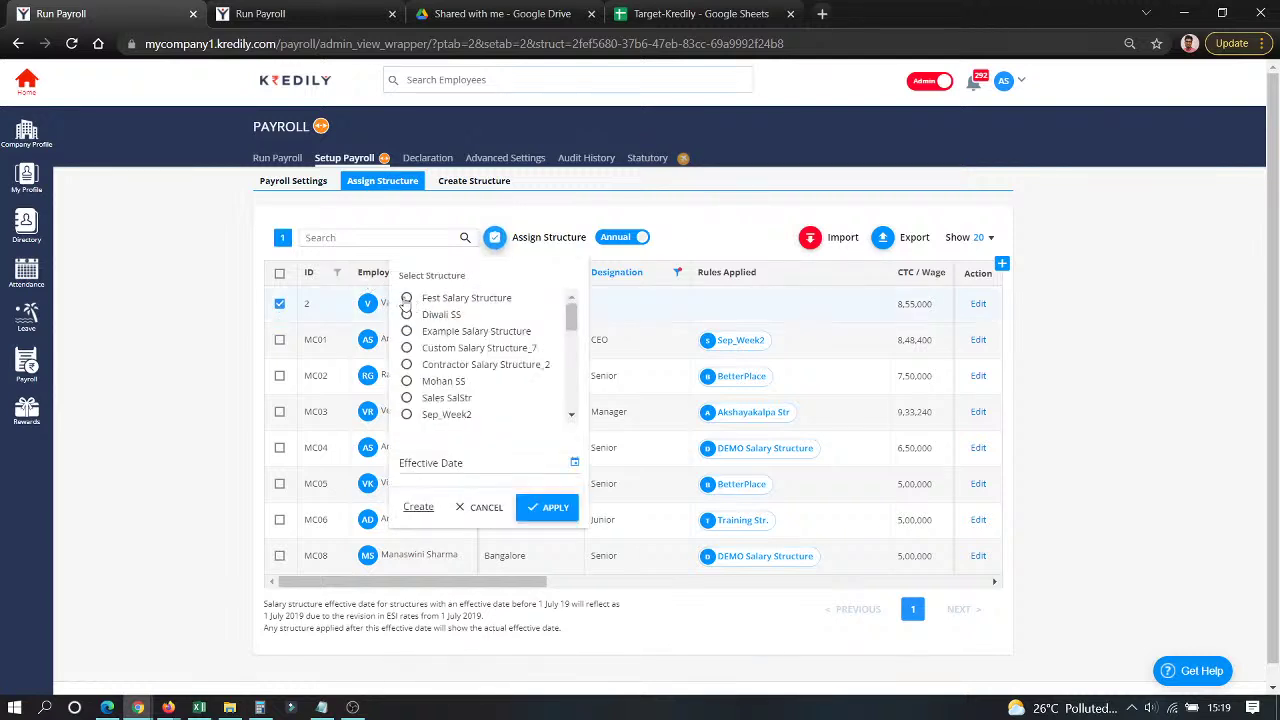
left_click(407, 299)
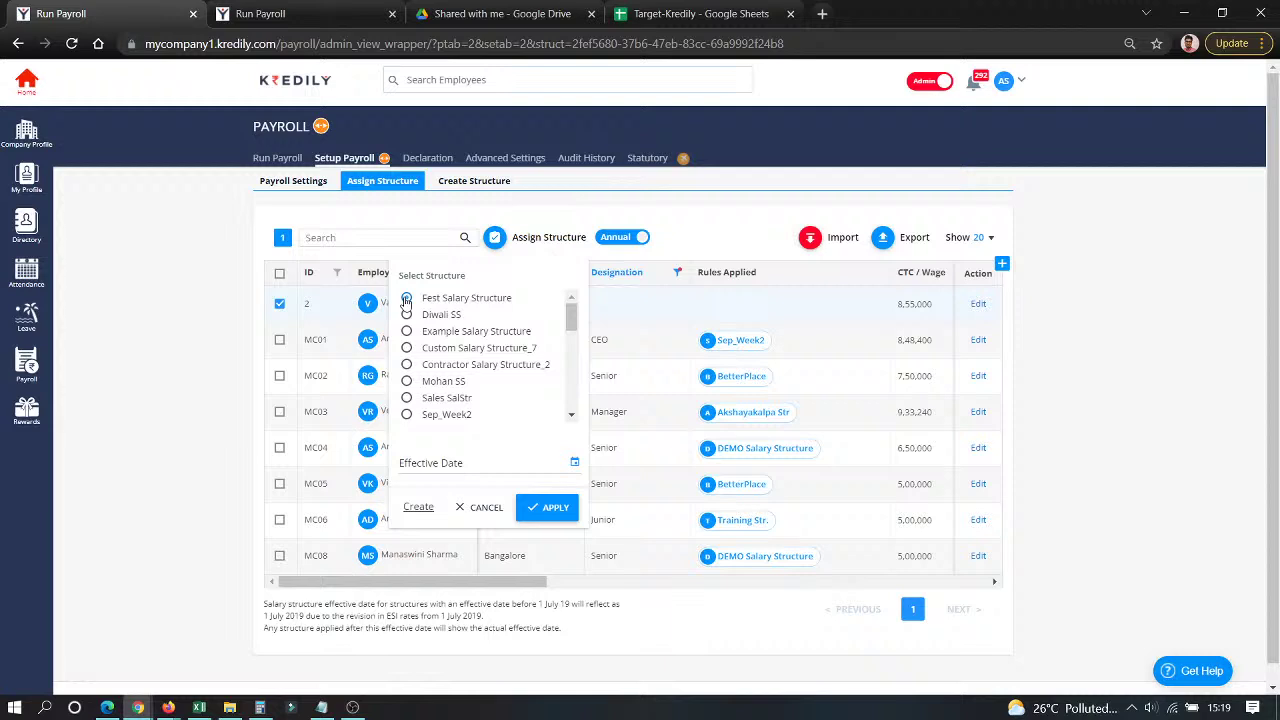
left_click(435, 462)
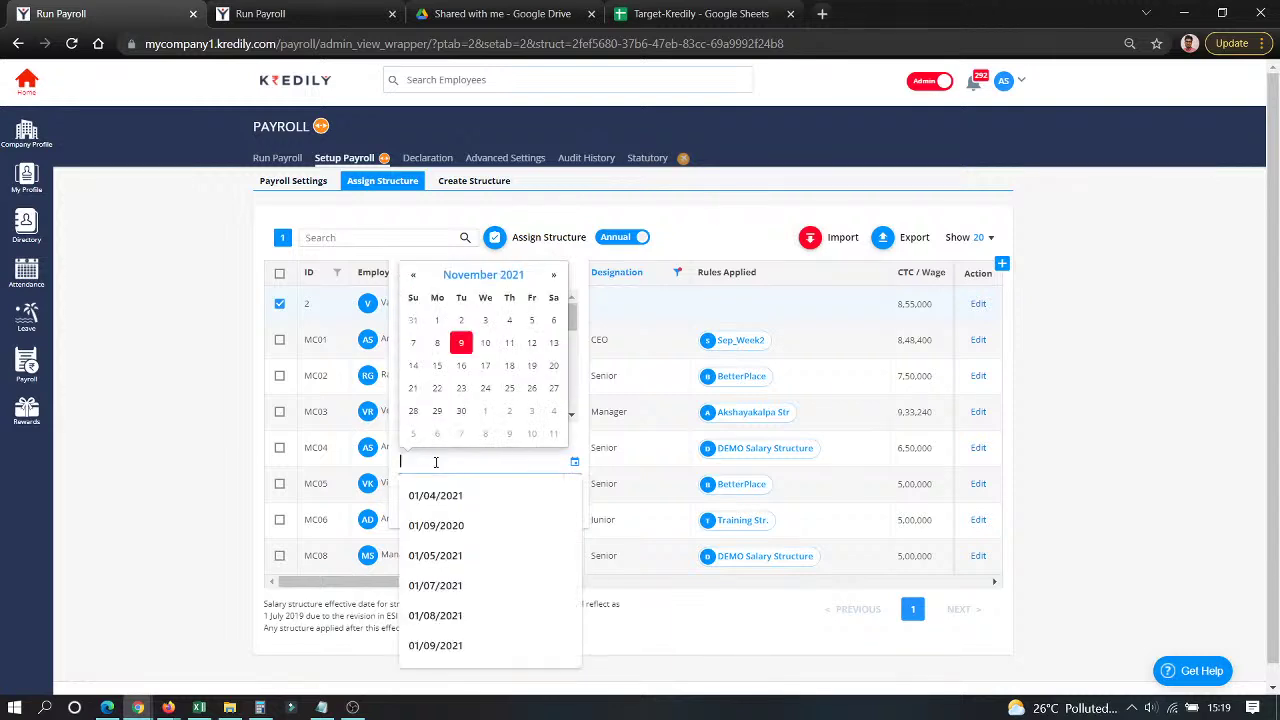
left_click(438, 321)
left_click(553, 507)
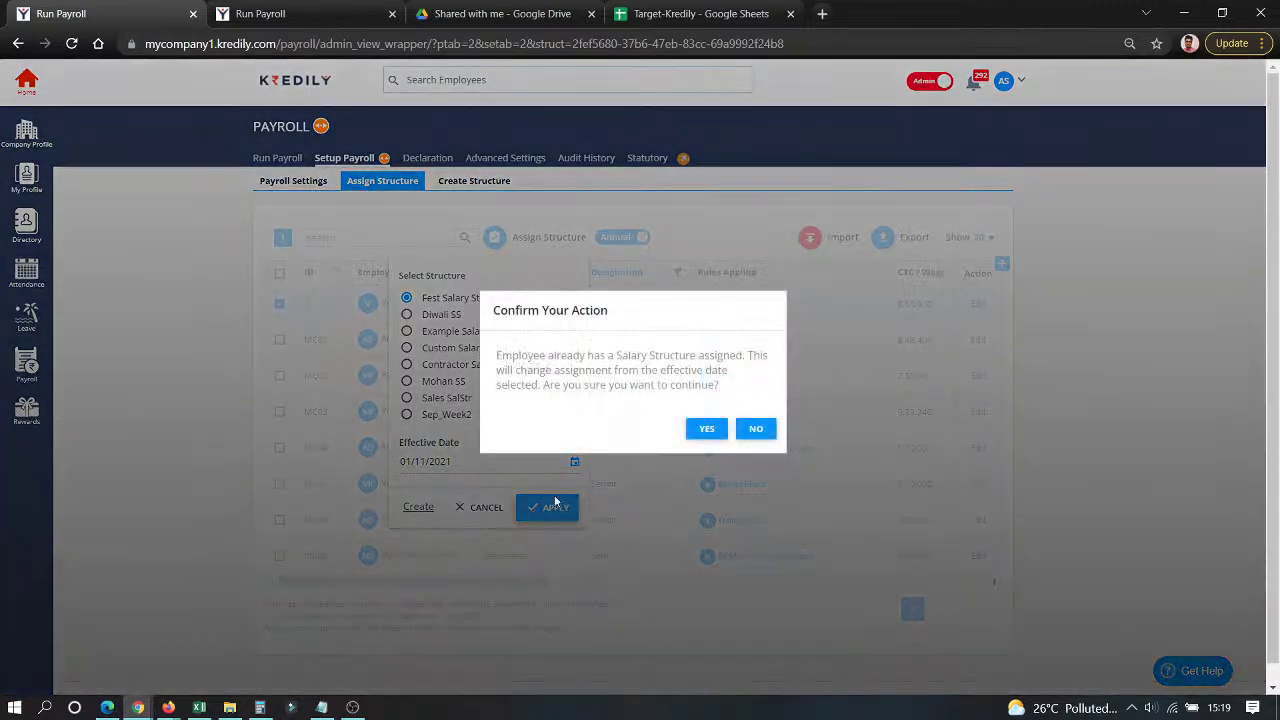
left_click(708, 427)
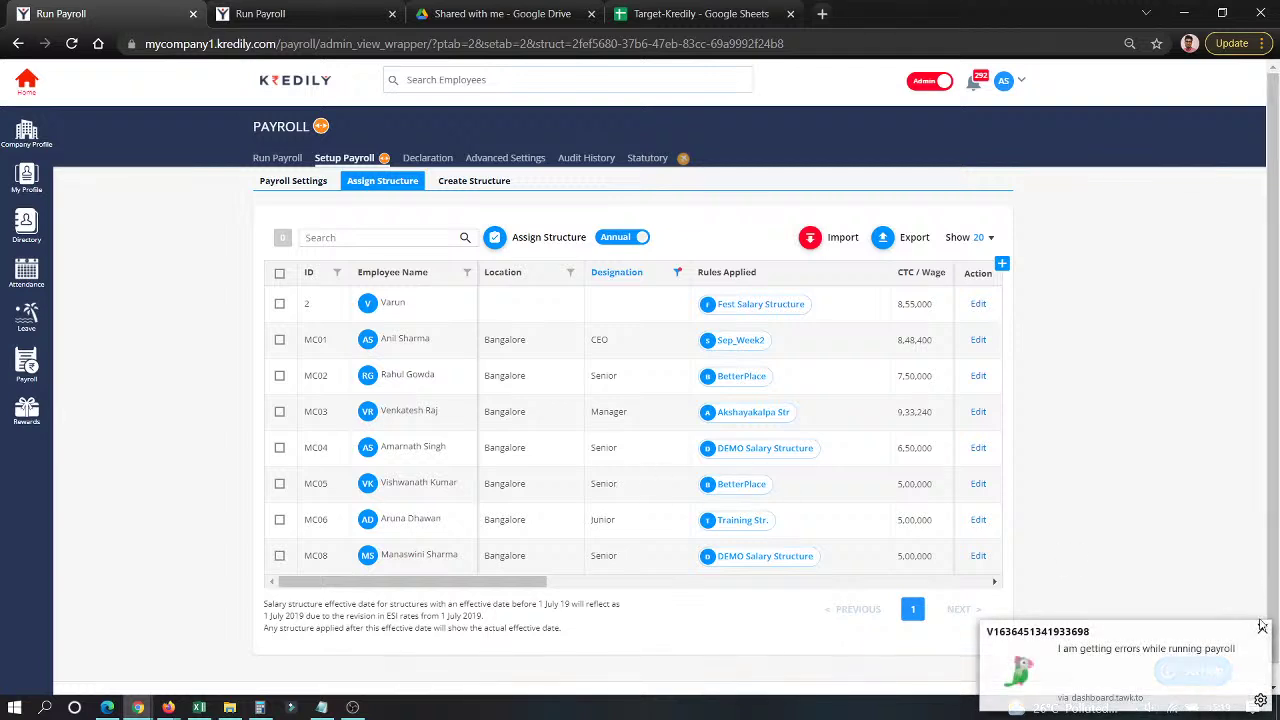
left_click(1262, 626)
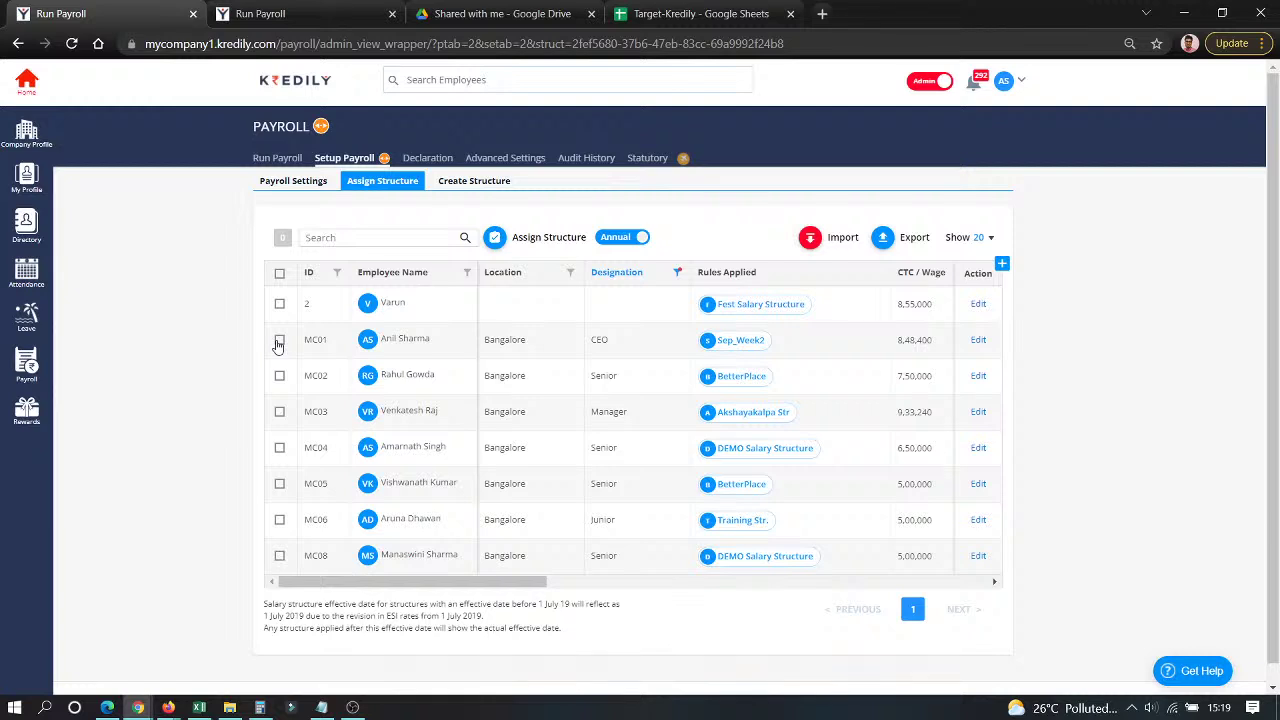
Try selecting the first four employees individually and all employees at once, and clear the selection.
left_click(279, 303)
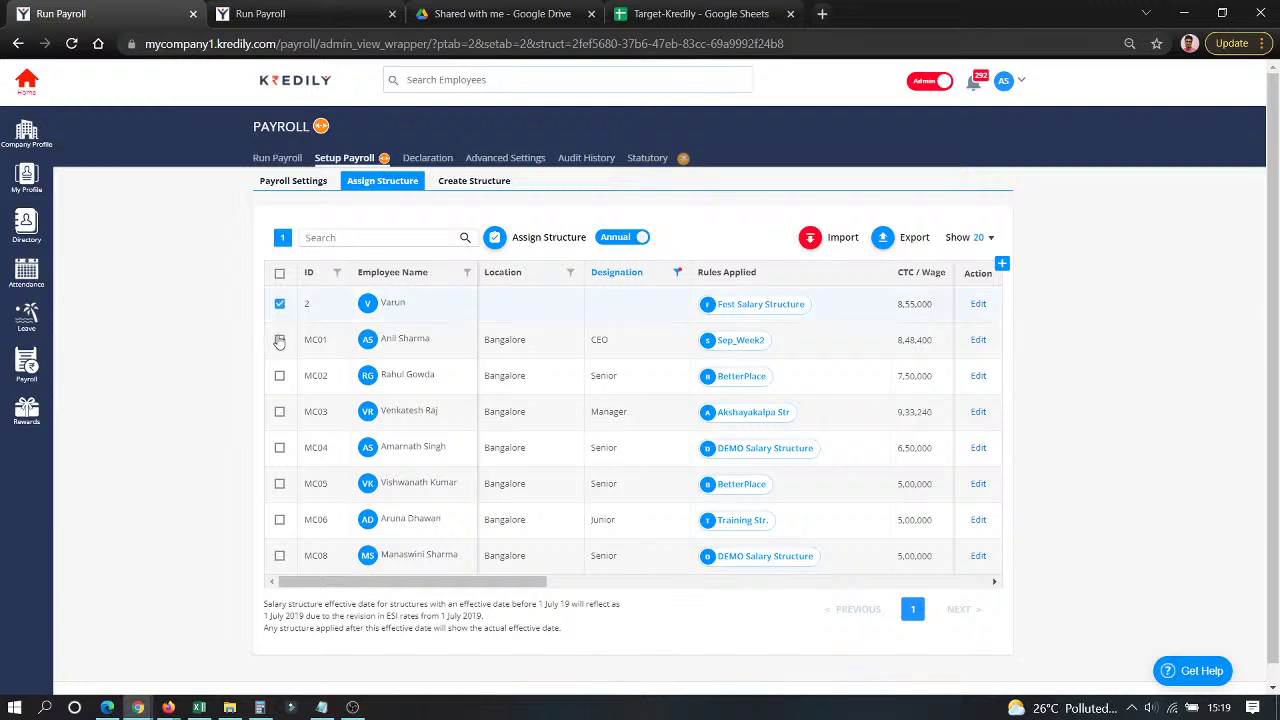
left_click(279, 340)
left_click(279, 375)
left_click(279, 411)
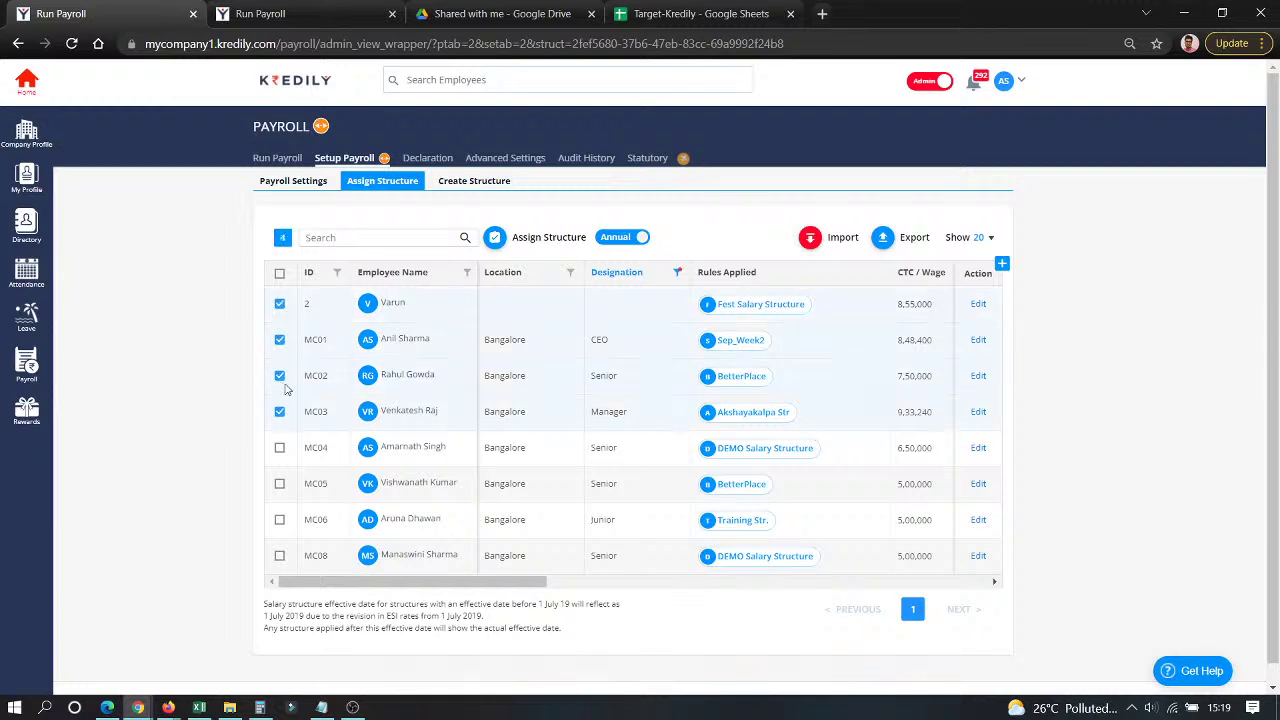
left_click(281, 274)
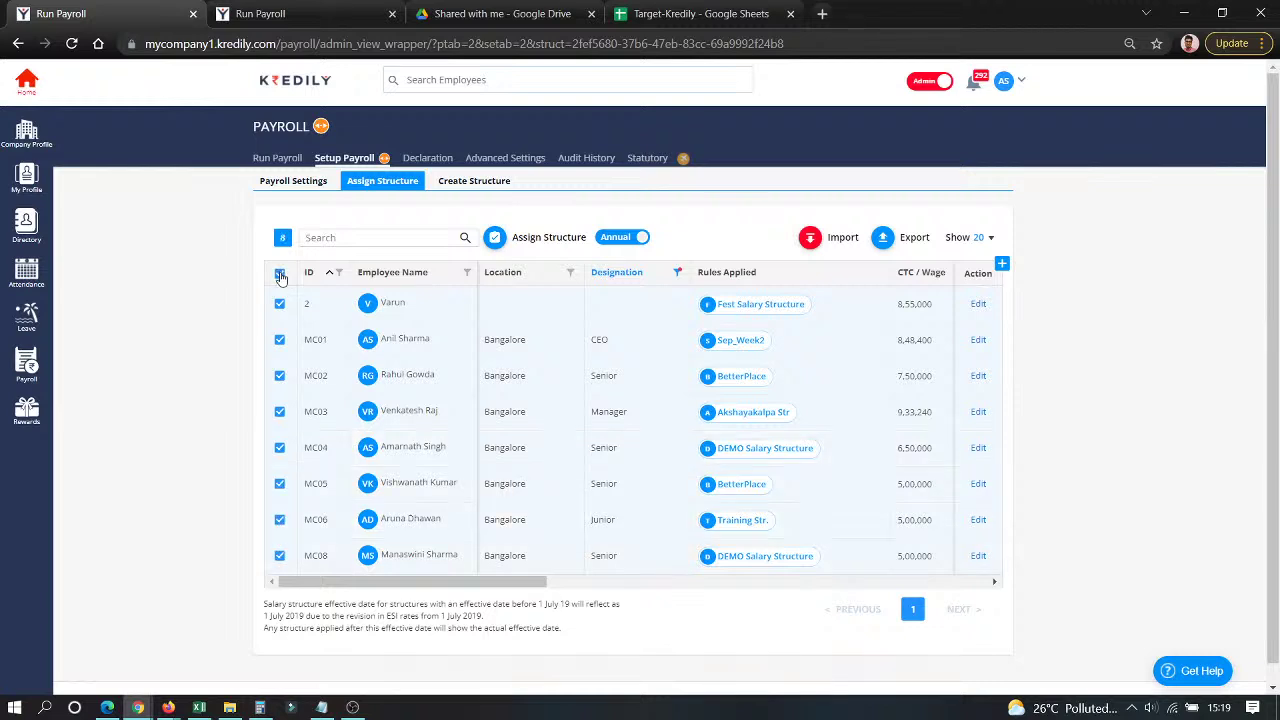
left_click(280, 274)
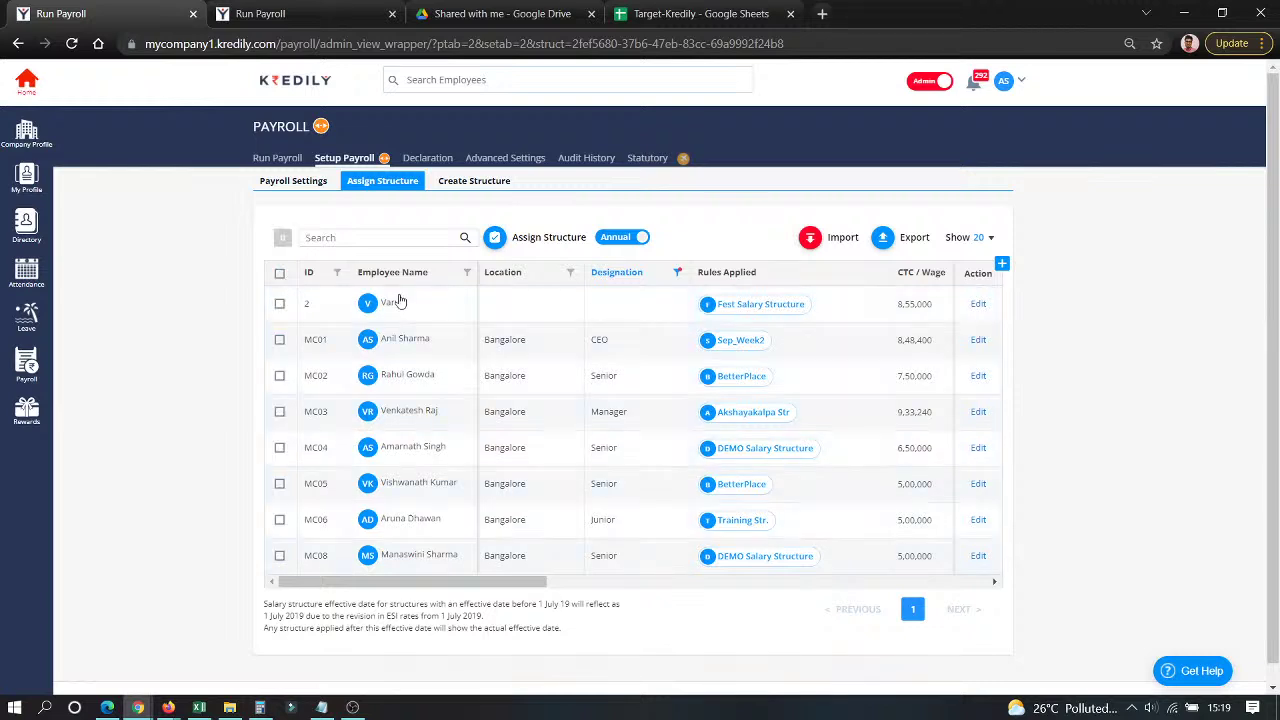
Sort the Assign Structure list by designation, and view the October 2021 overview in Run Payroll.
left_click(673, 273)
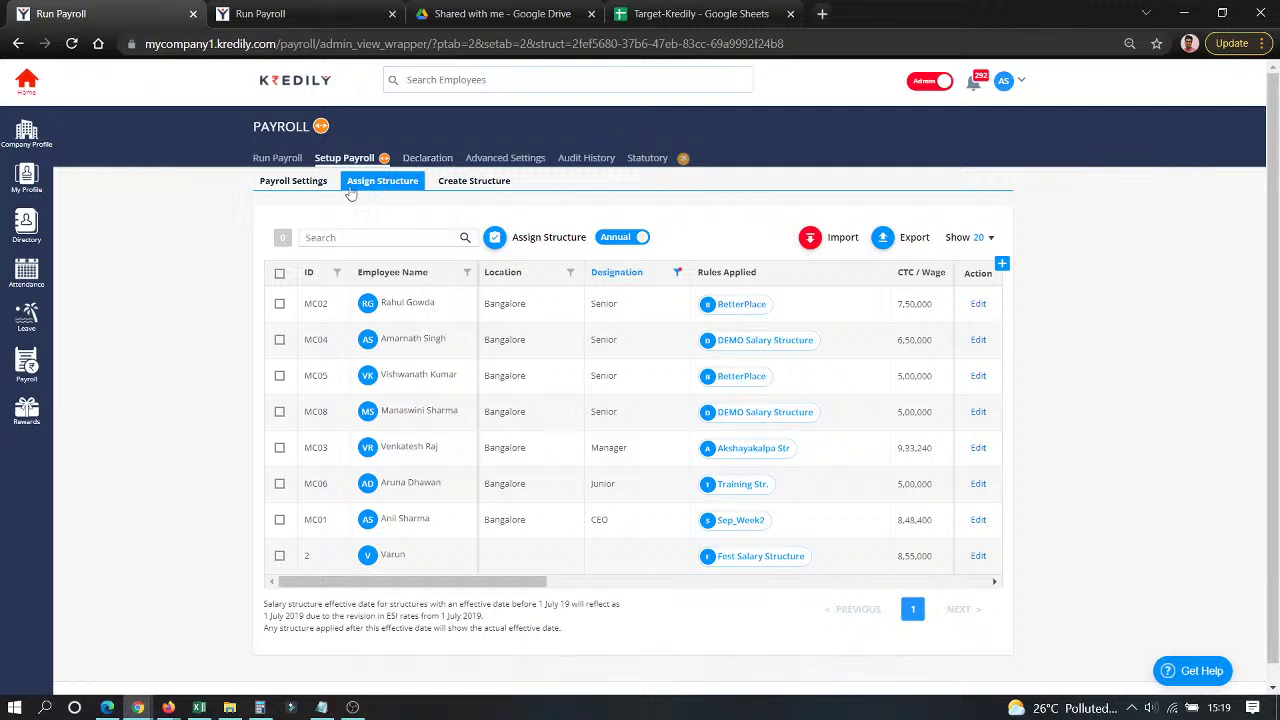
left_click(277, 159)
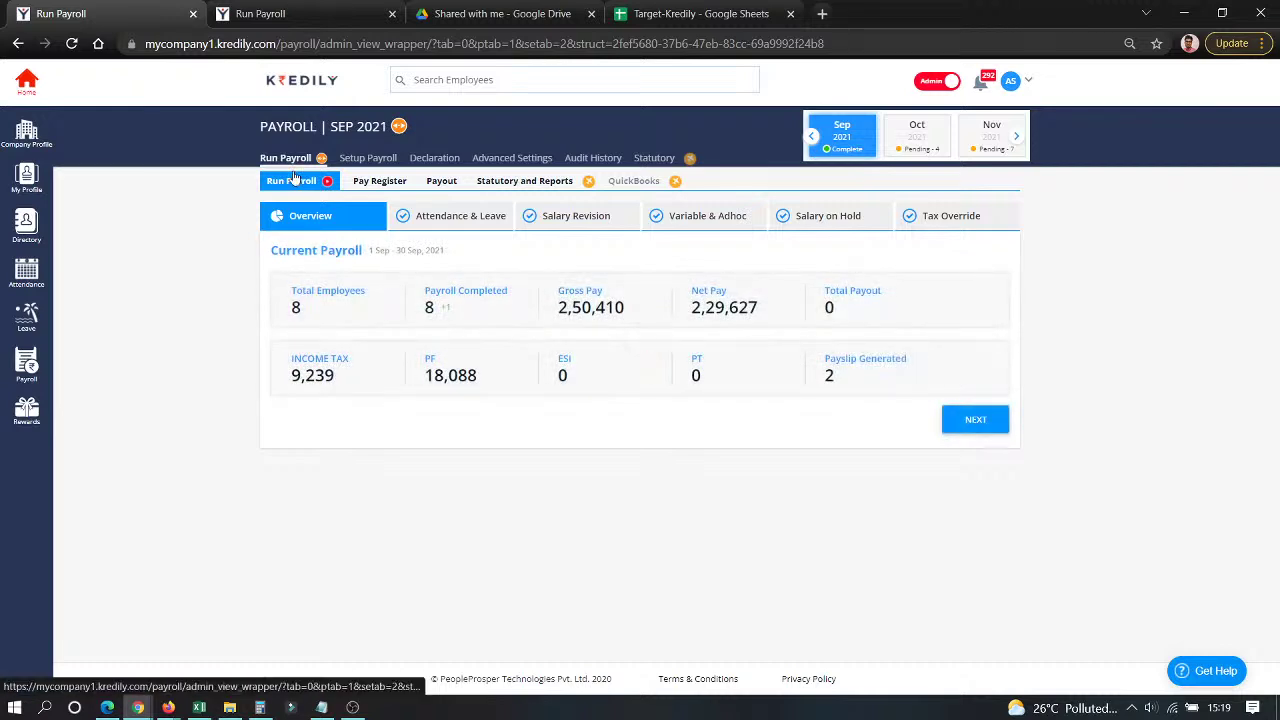
left_click(917, 130)
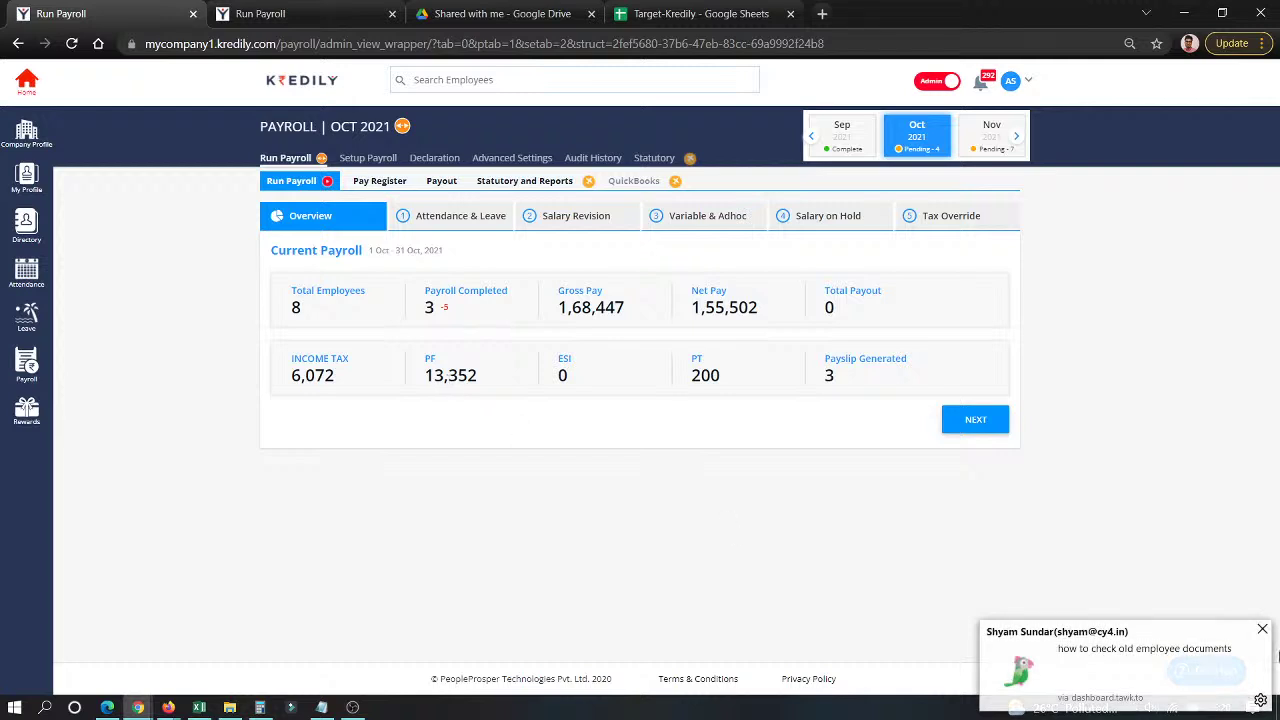
left_click(1262, 629)
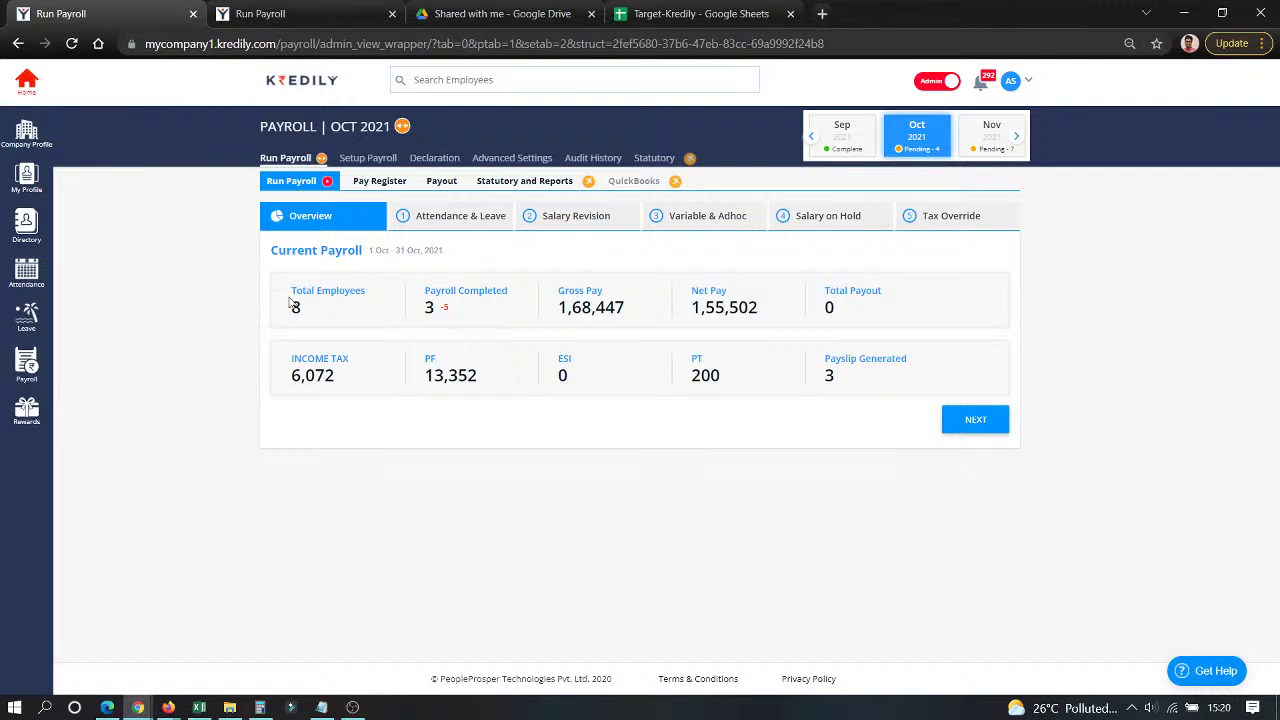
Try to set the first employee's October 2021 LOP days to 0 in the attendance table.
left_click(412, 218)
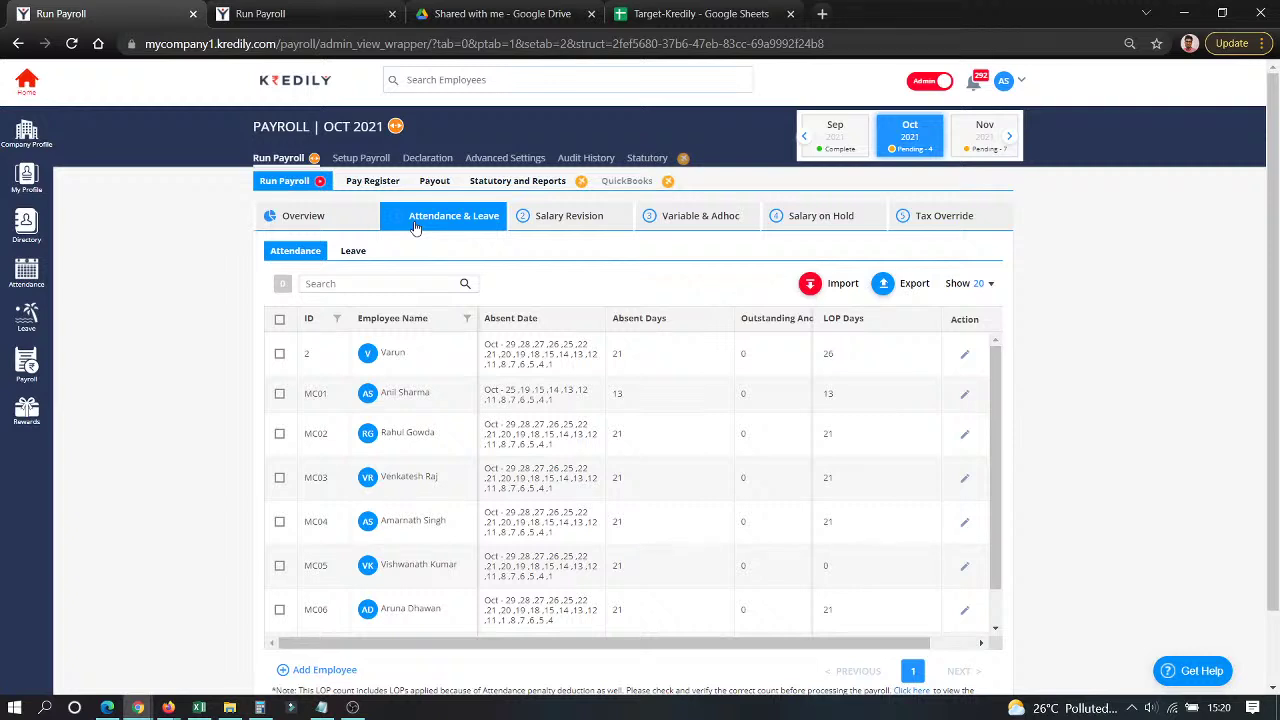
left_click(964, 353)
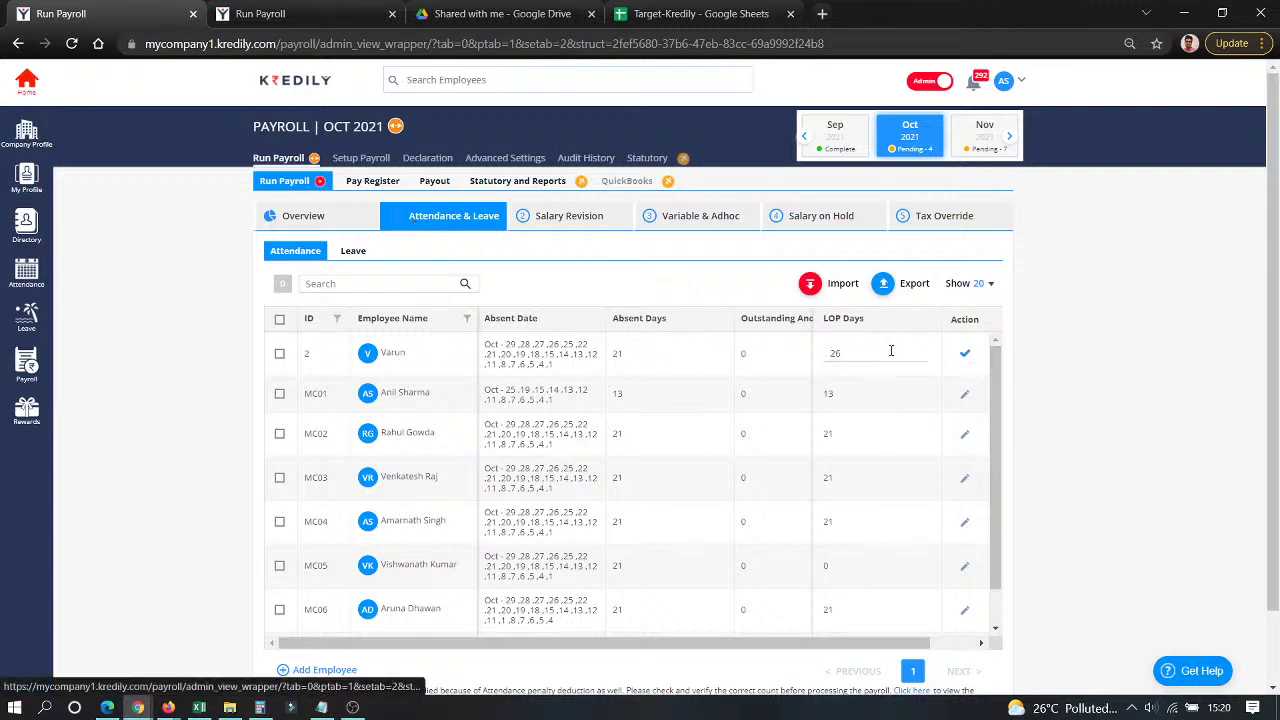
double_click(891, 350)
type("0")
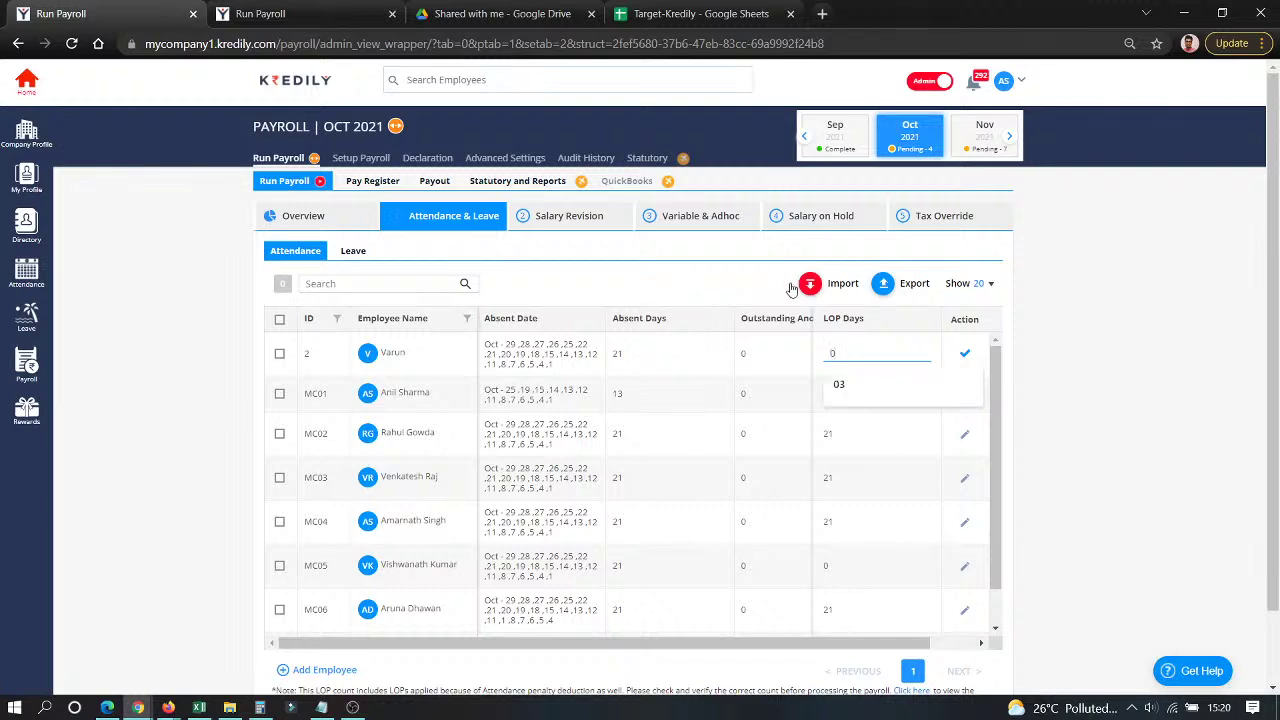
left_click(966, 356)
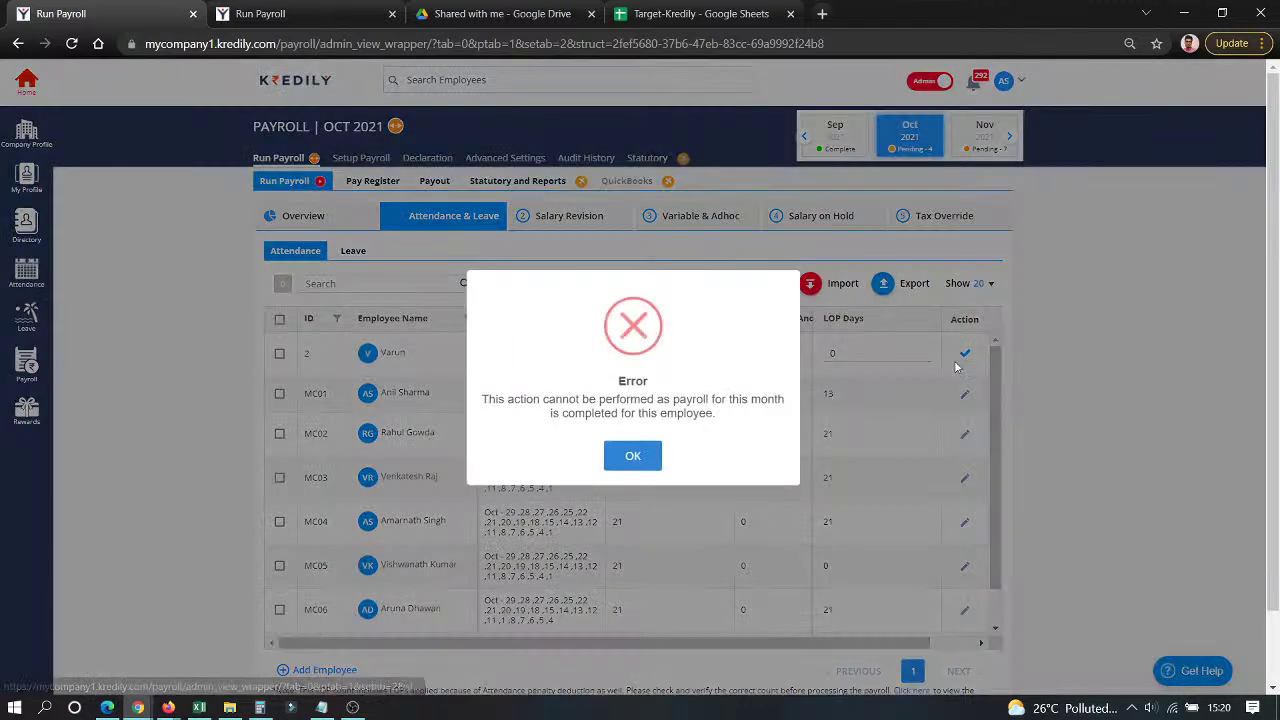
left_click(632, 455)
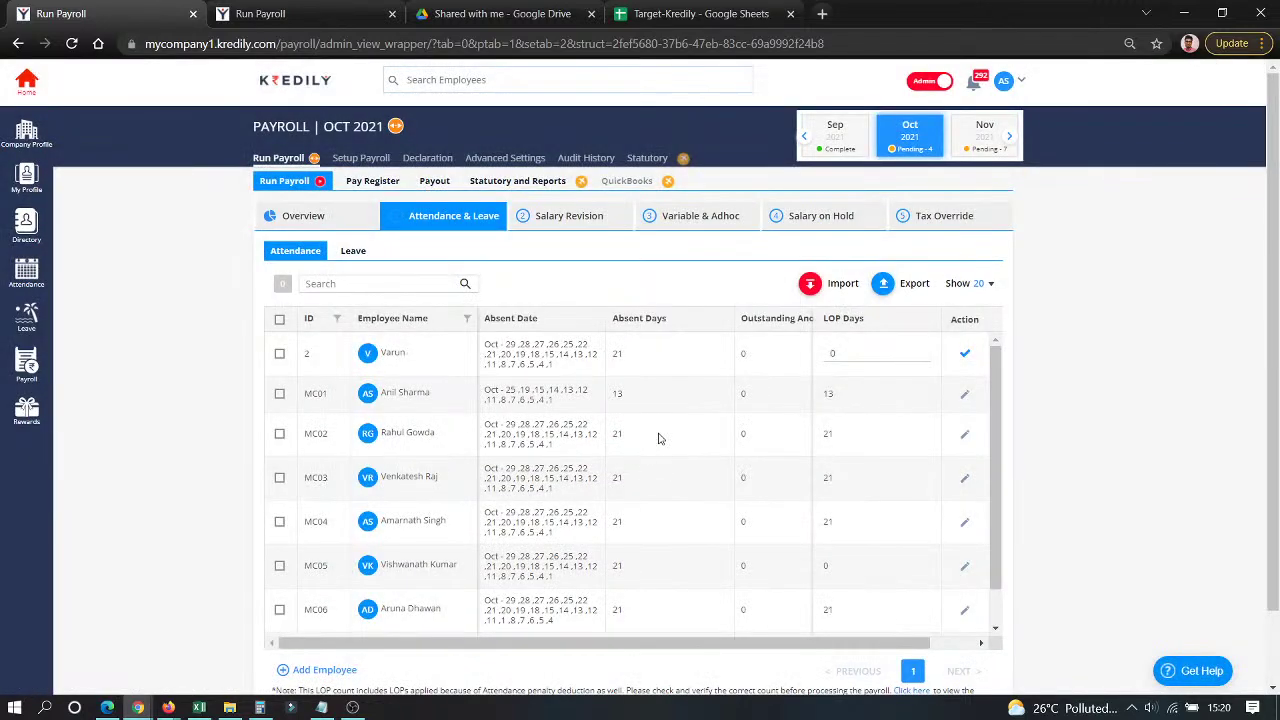
Switch to the November 2021 payroll and set the third employee's LOP days to 2, saving the change.
left_click(922, 138)
left_click(970, 143)
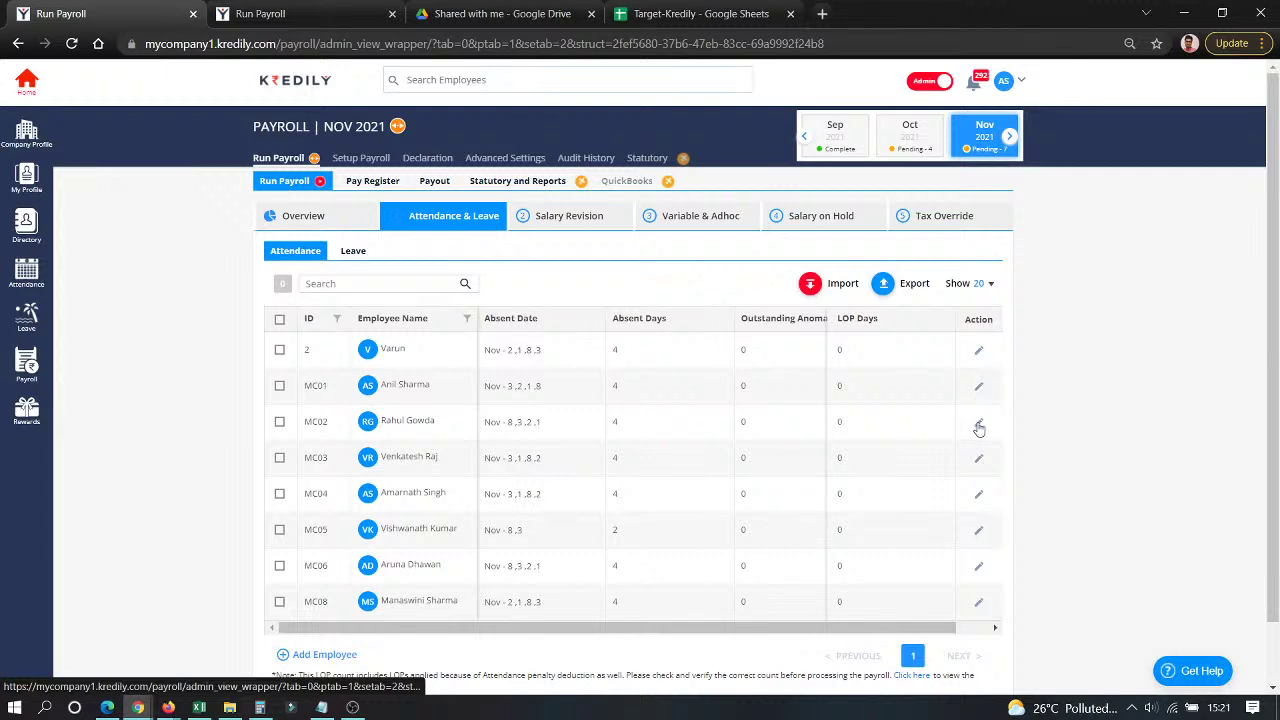
left_click(979, 426)
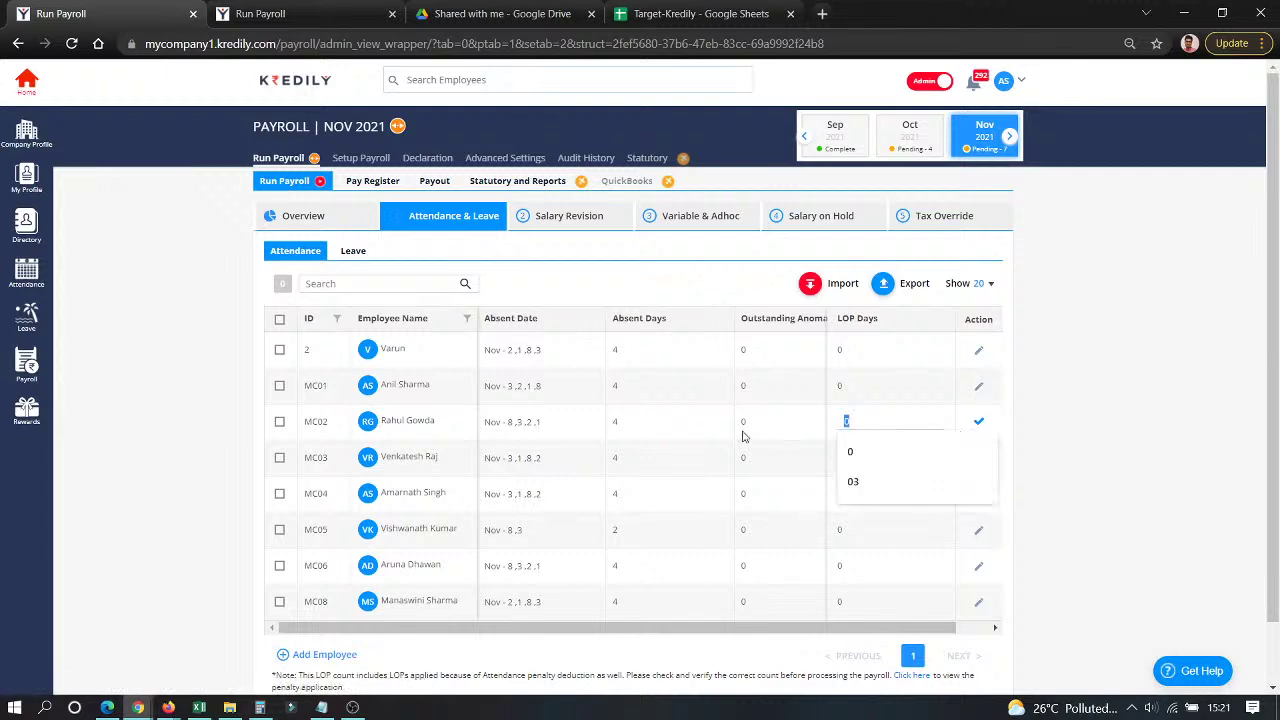
type("2")
left_click(1069, 408)
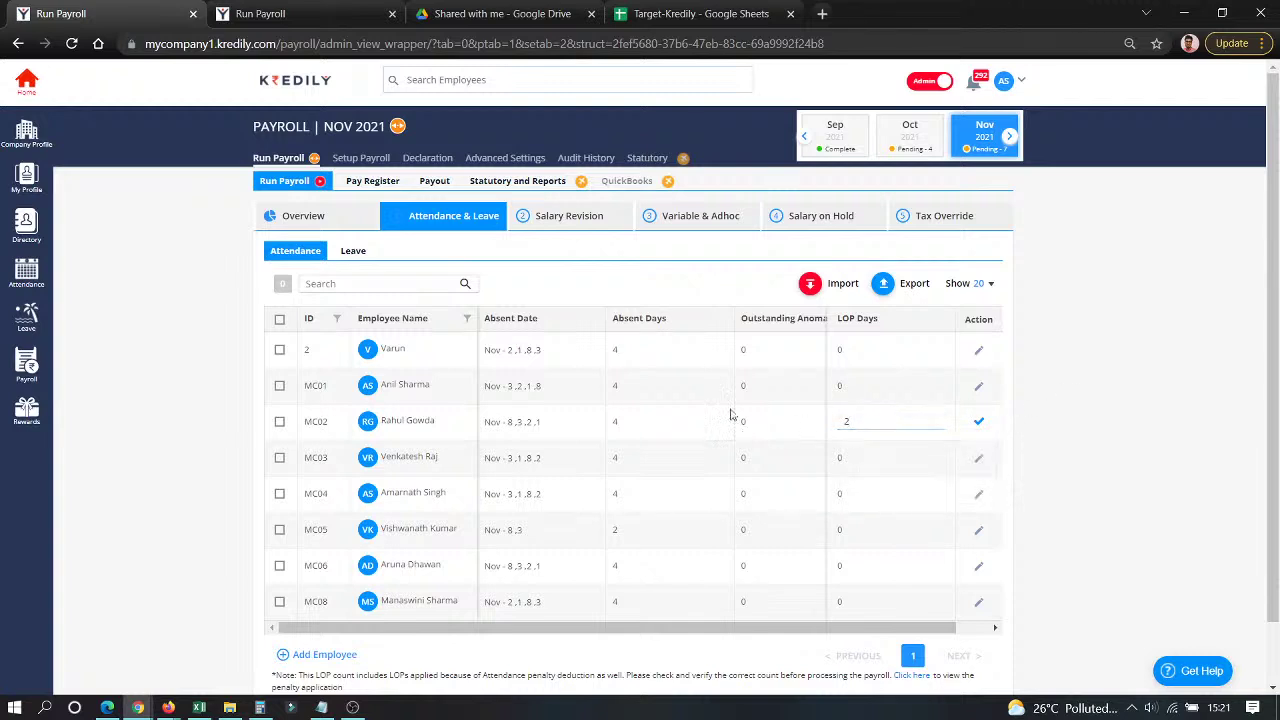
left_click(979, 423)
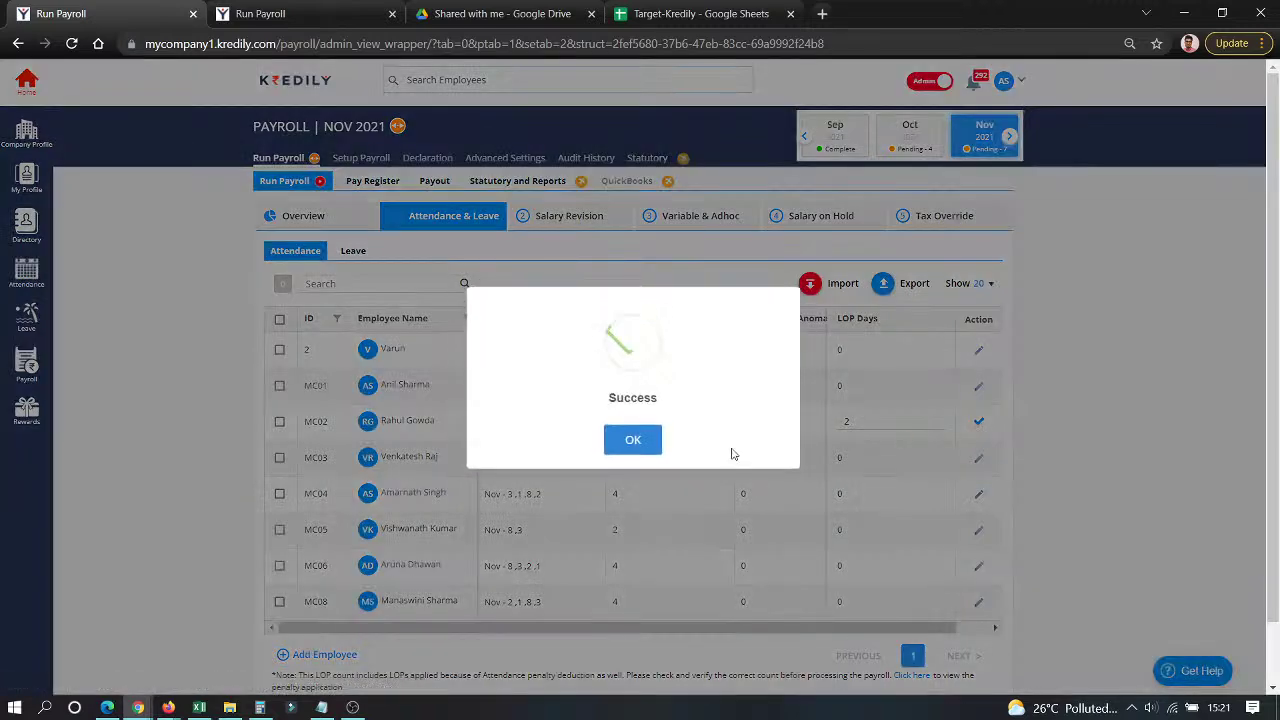
left_click(631, 440)
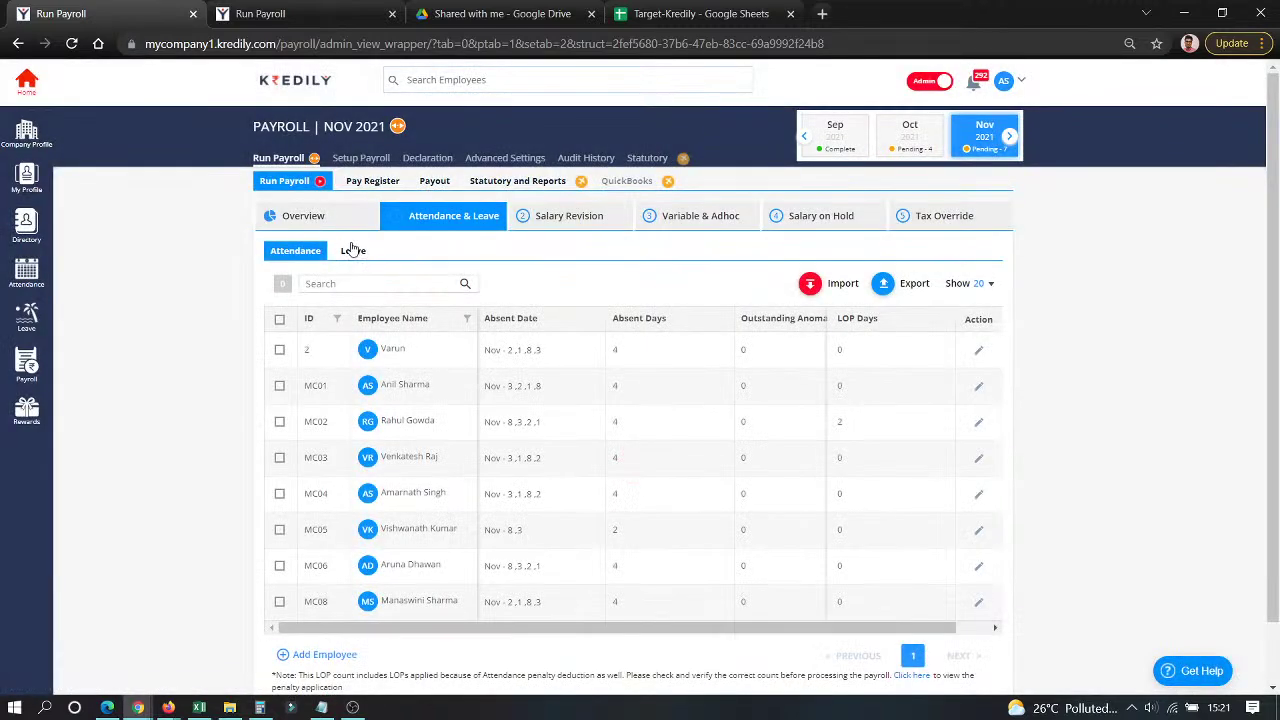
Review the November leave requests, the salary revisions and the variable payments.
left_click(358, 251)
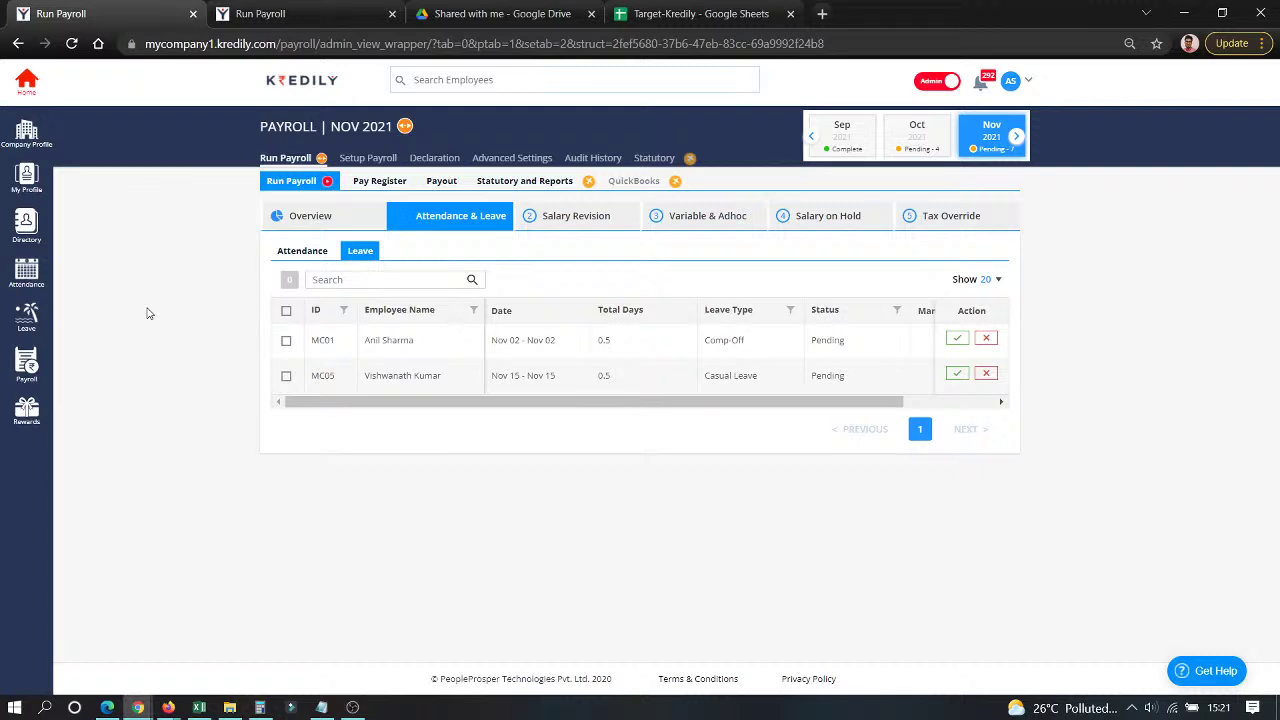
left_click(570, 220)
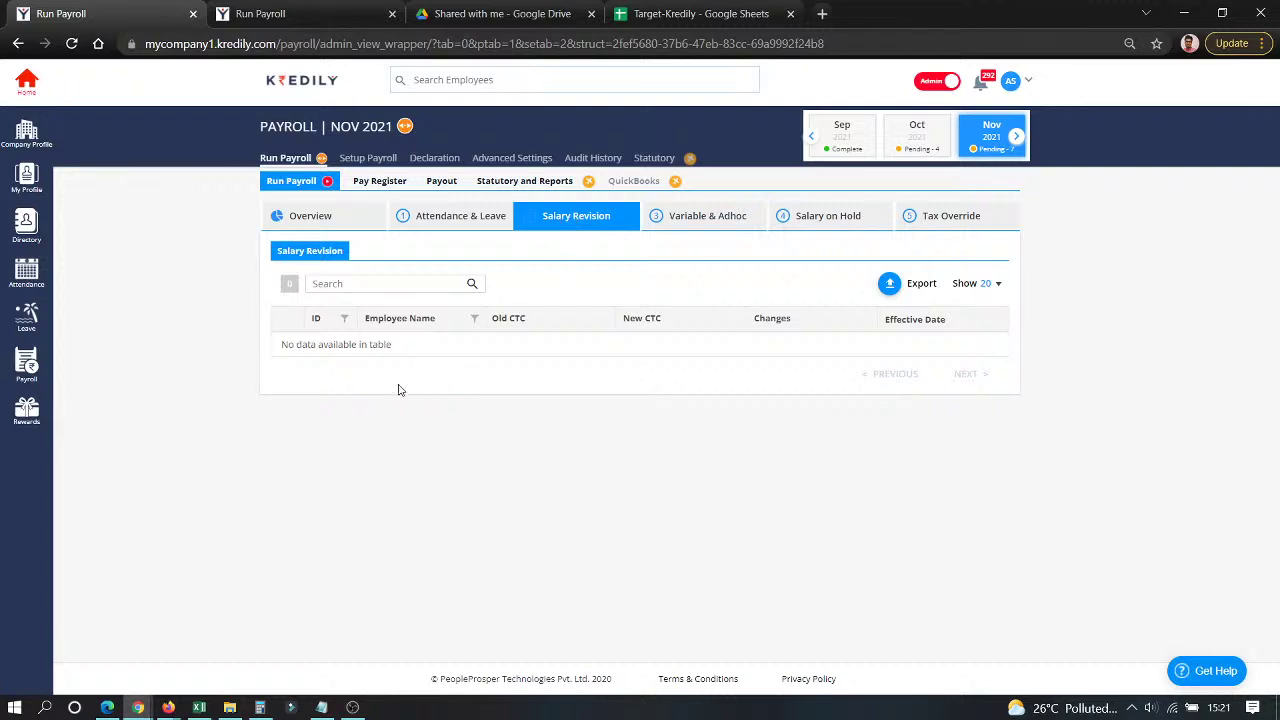
left_click(700, 220)
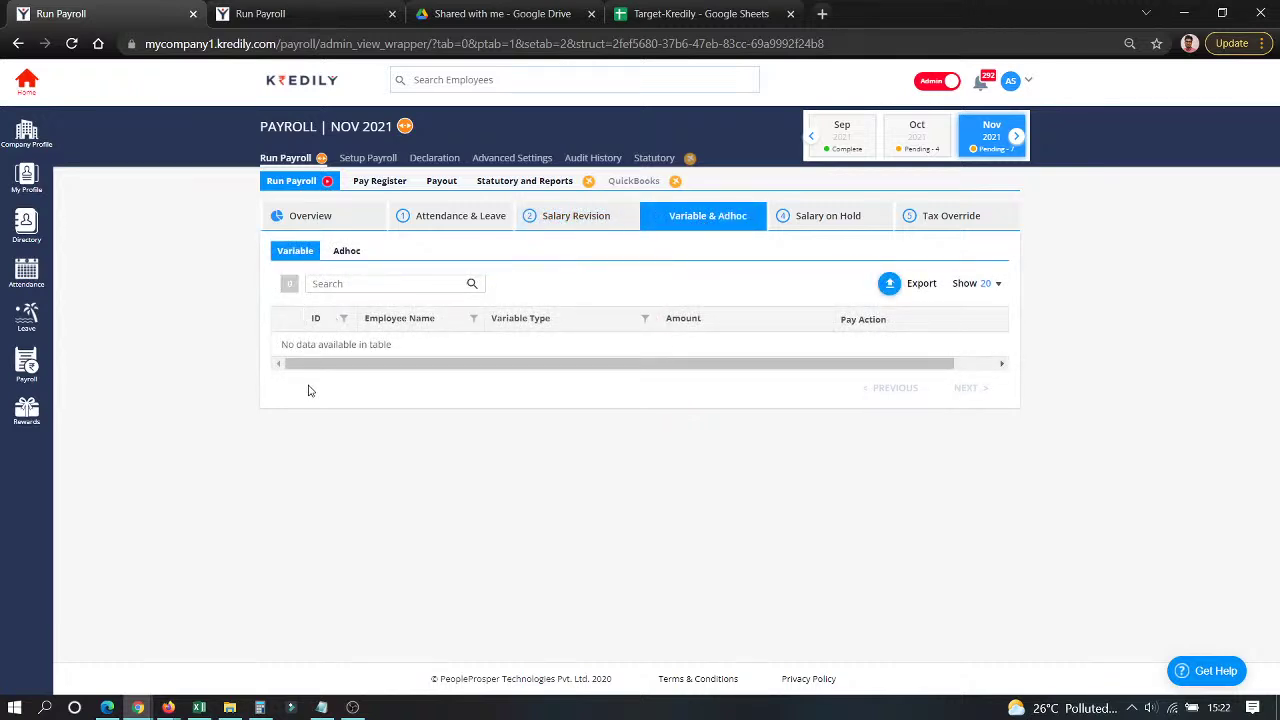
Add an adhoc earning of 500 with the Added Bonus component for the first suggested employee and save it.
left_click(347, 252)
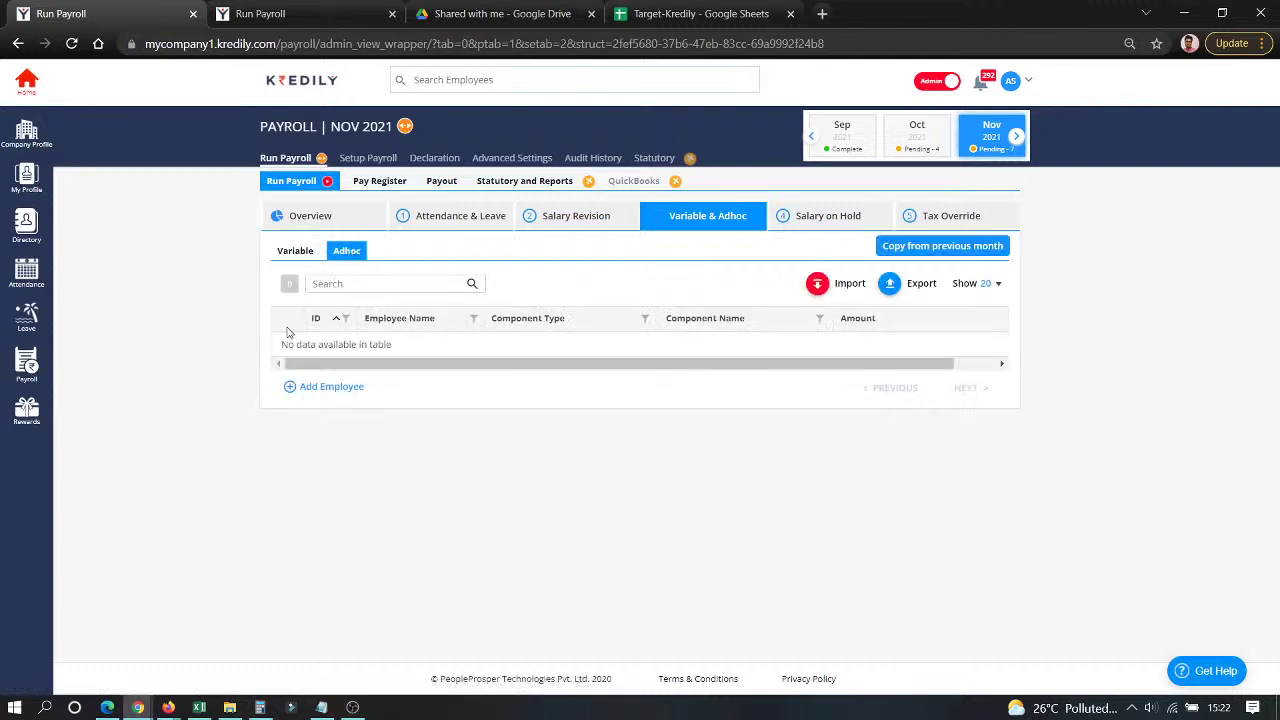
left_click(323, 387)
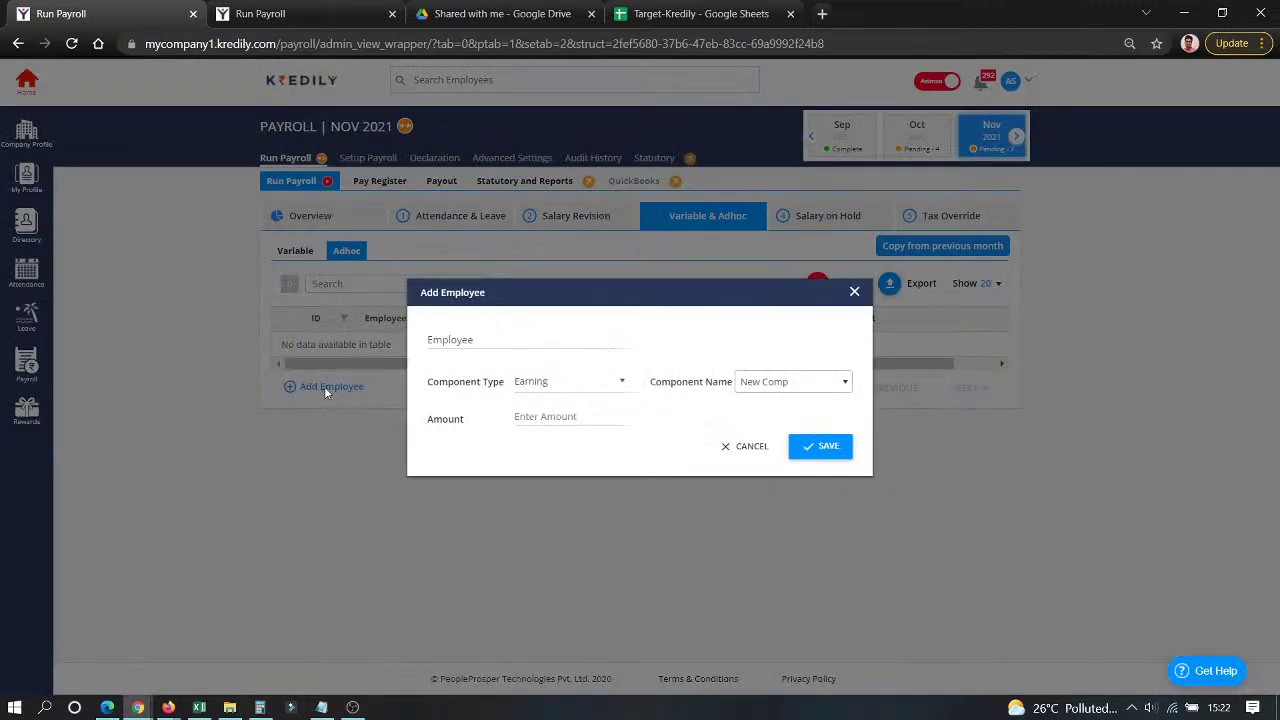
left_click(520, 340)
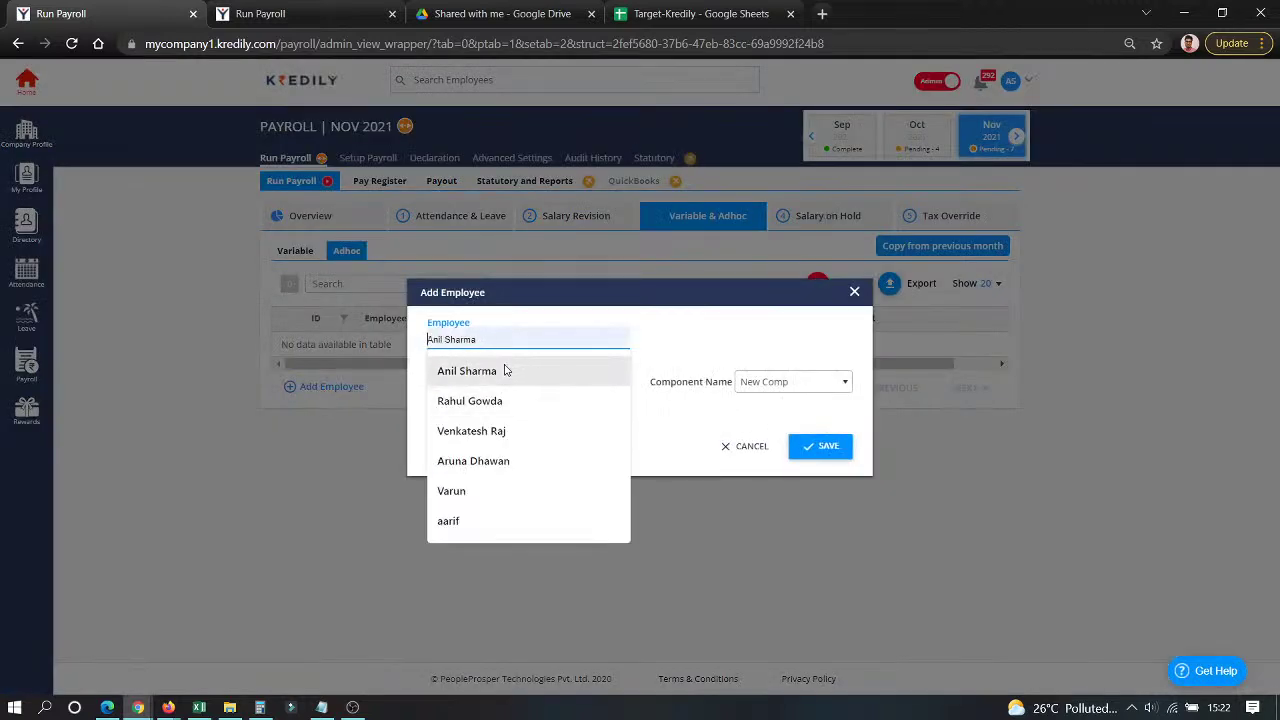
left_click(508, 370)
left_click(506, 360)
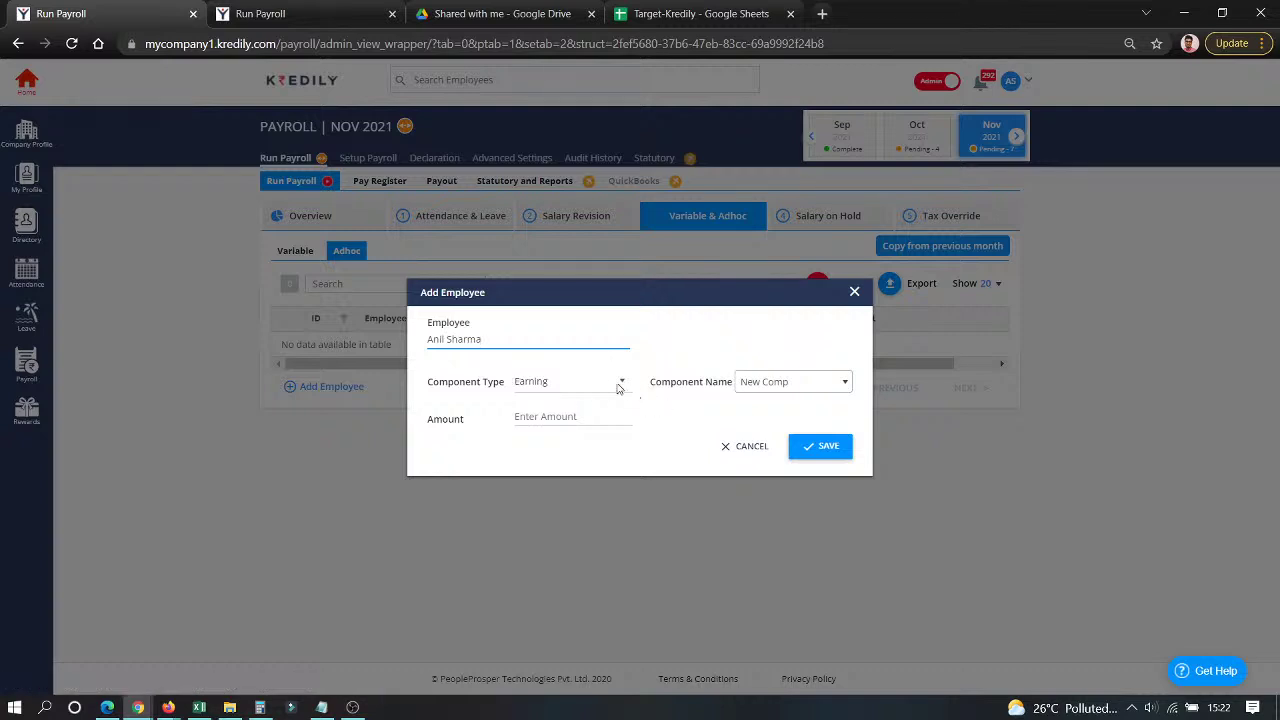
left_click(805, 388)
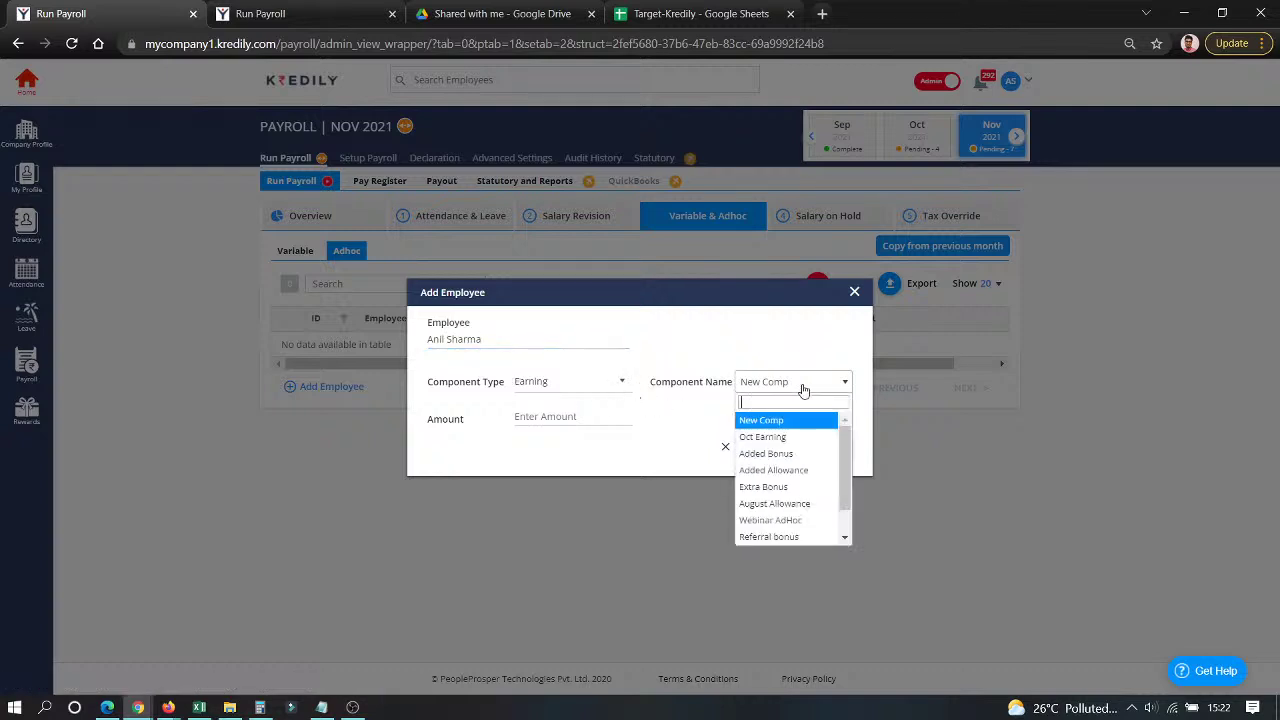
left_click(776, 456)
left_click(571, 417)
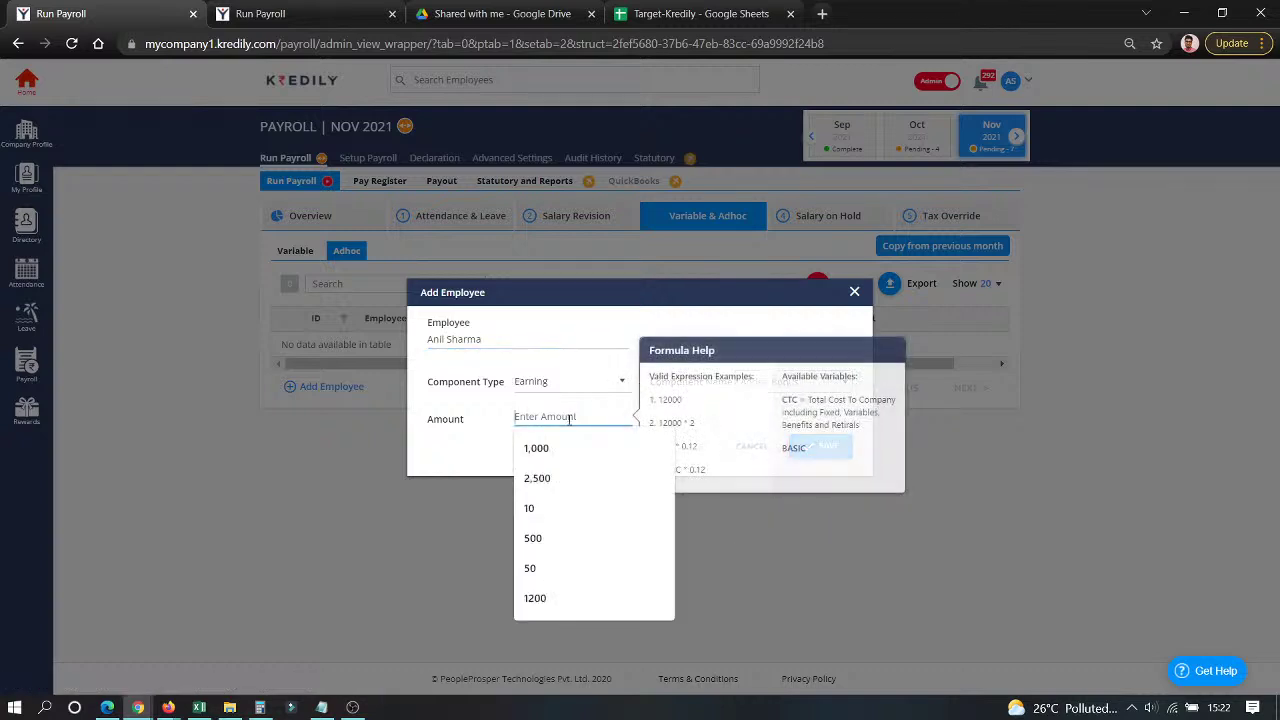
type("500")
left_click(573, 454)
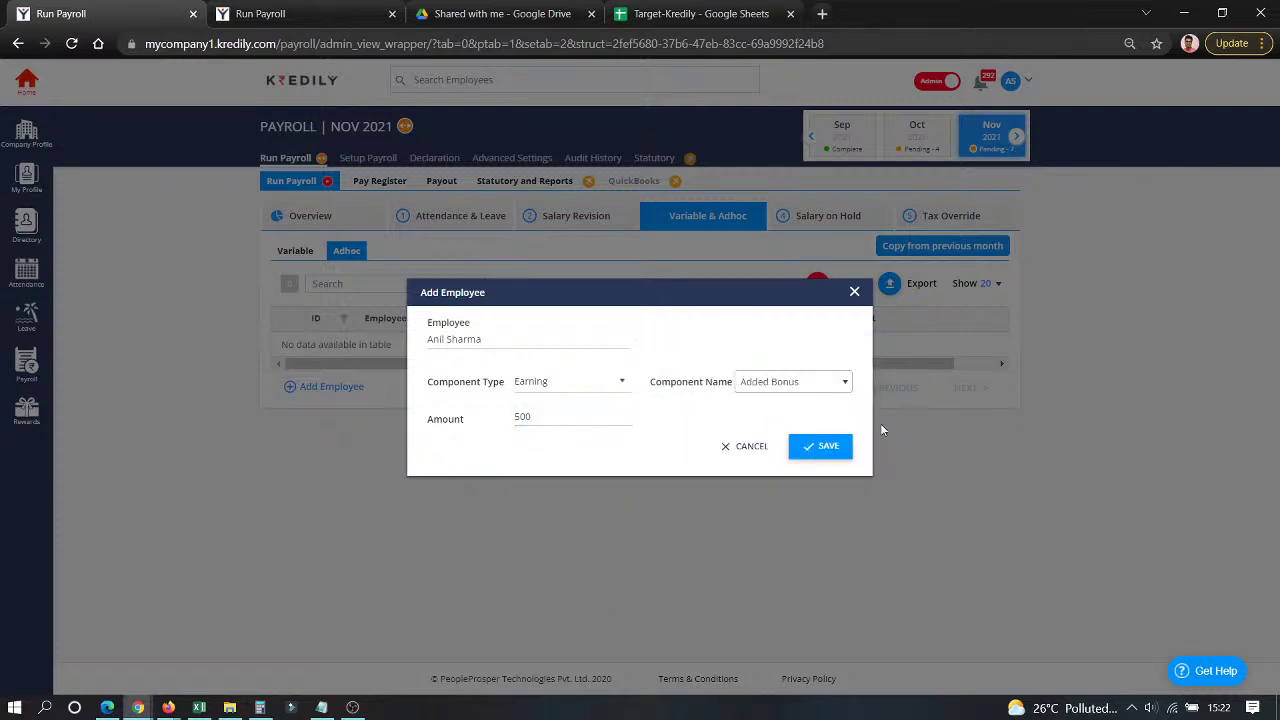
left_click(836, 448)
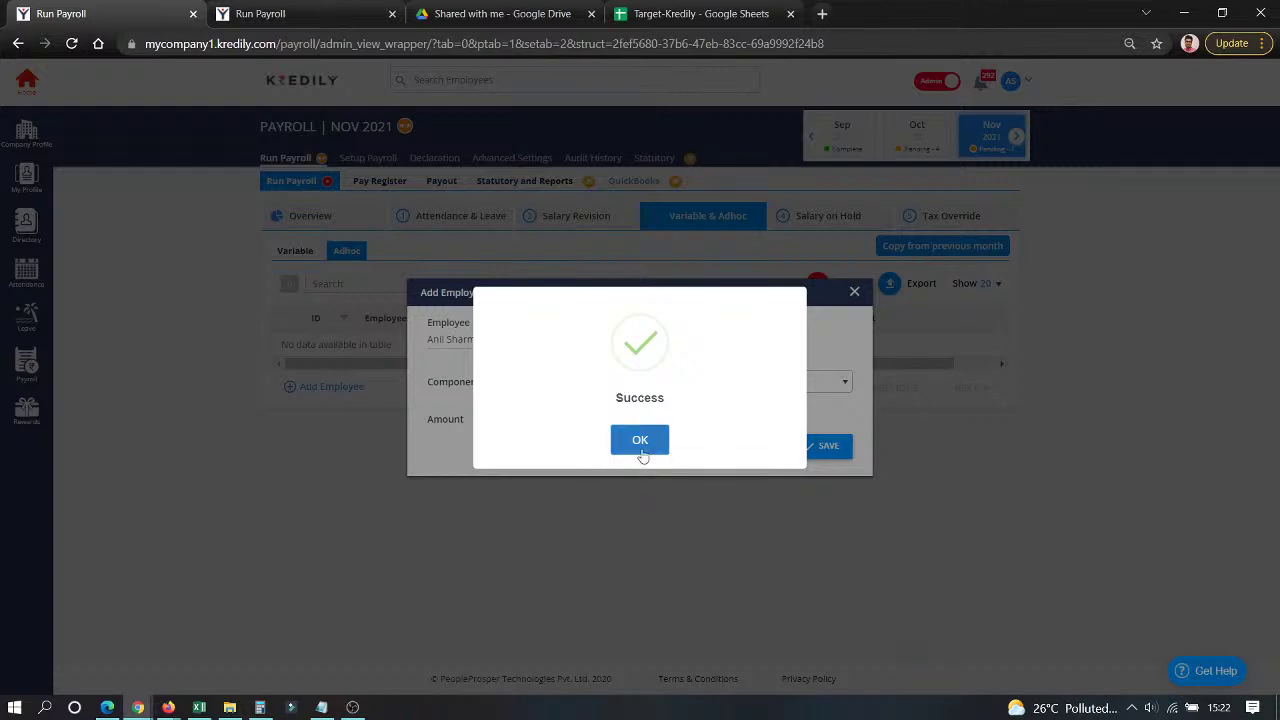
left_click(640, 444)
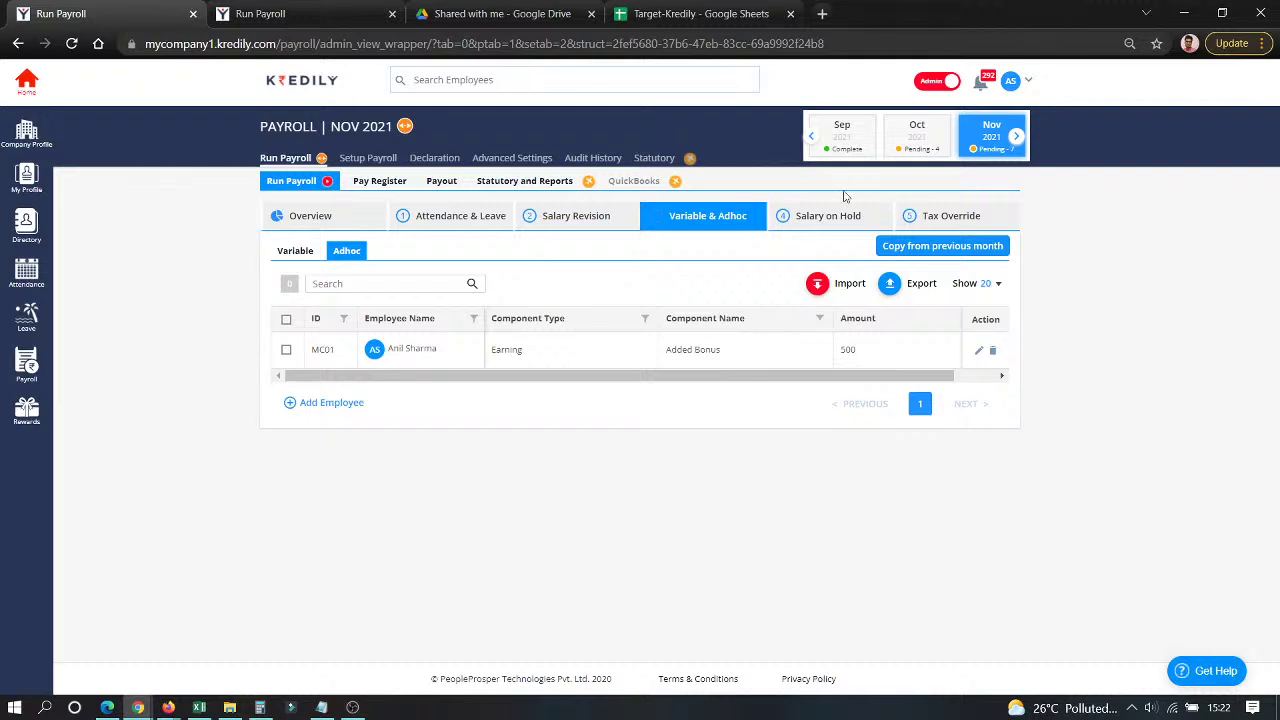
Change the pay action of the employee listed under Salary on Hold to Pay and save it.
left_click(832, 220)
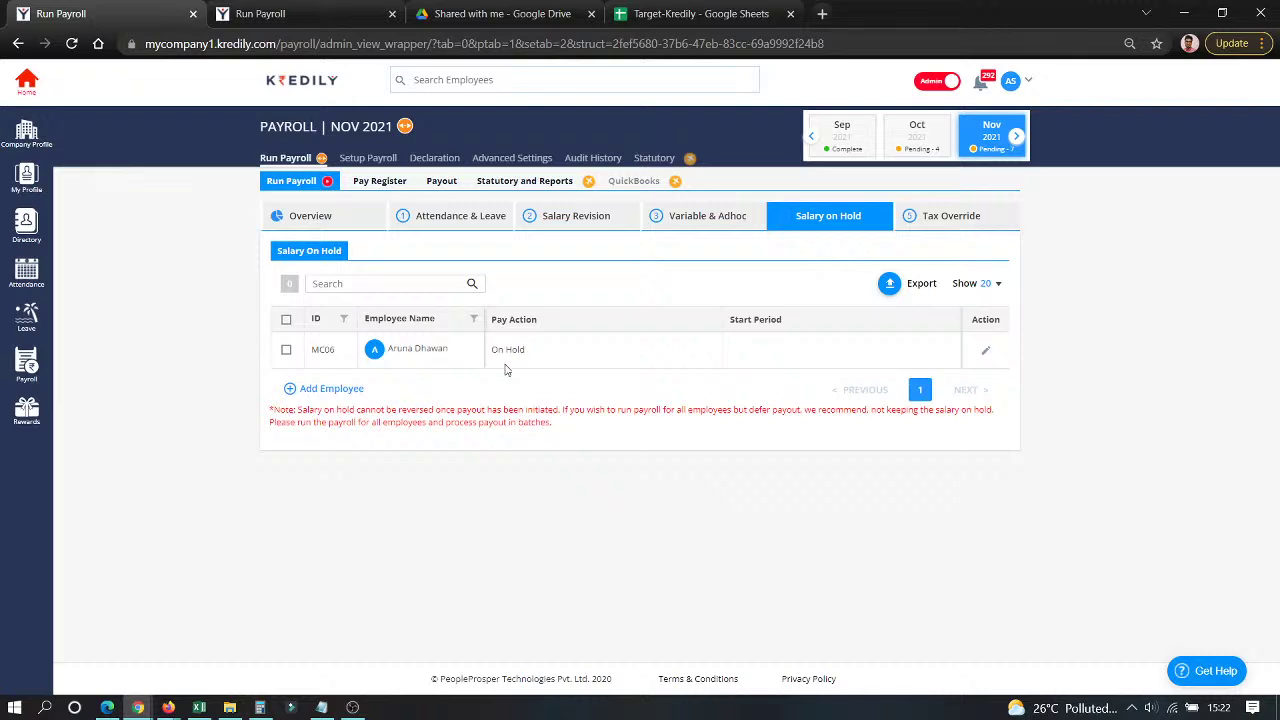
left_click(986, 350)
left_click(596, 350)
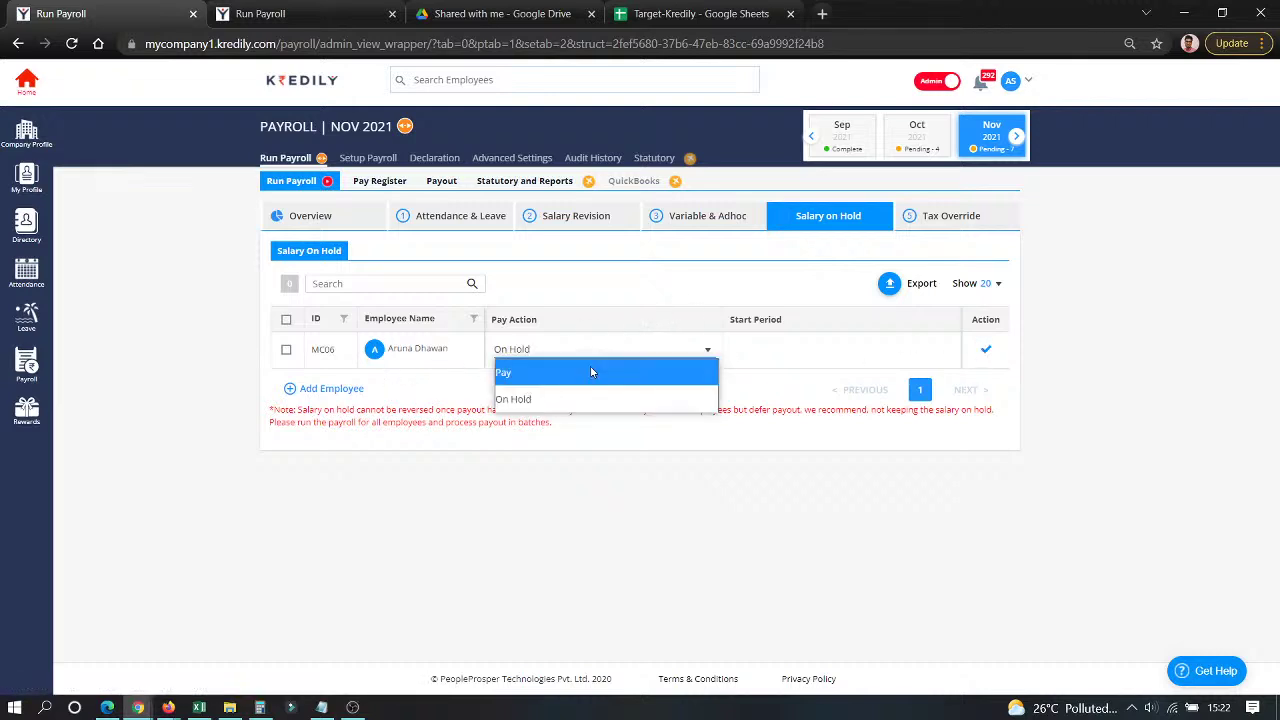
left_click(591, 372)
left_click(985, 349)
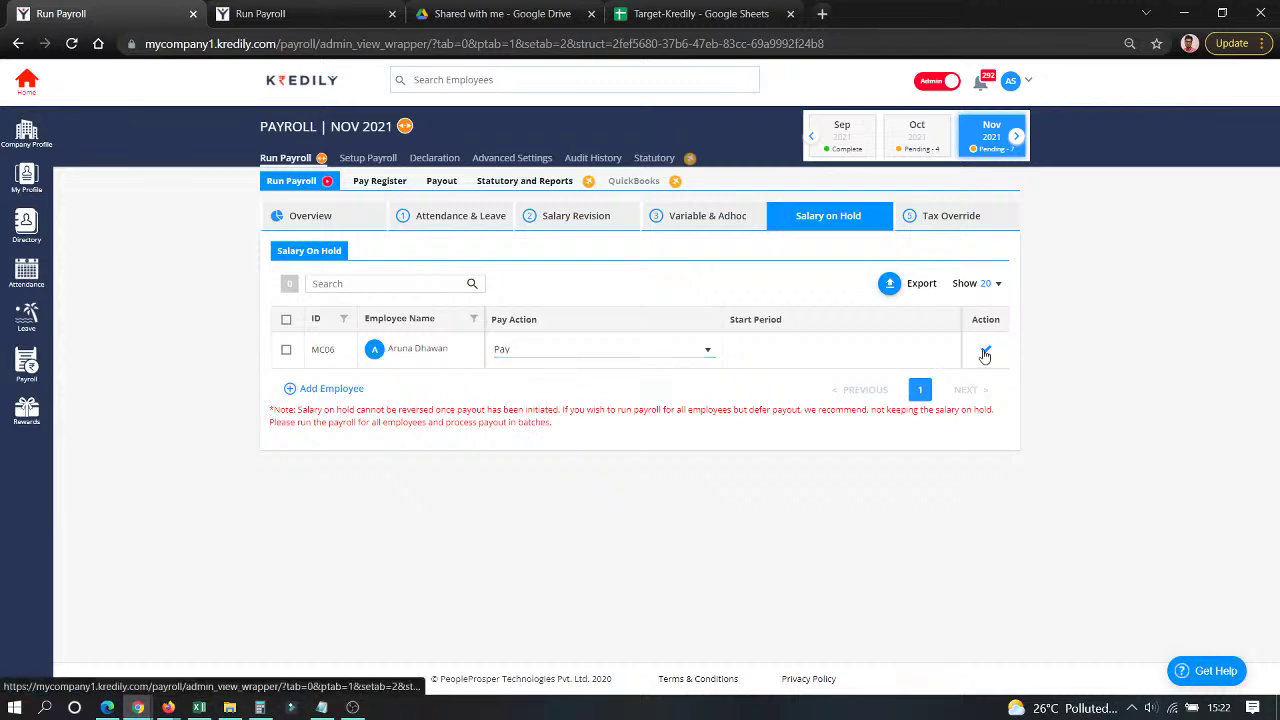
left_click(640, 441)
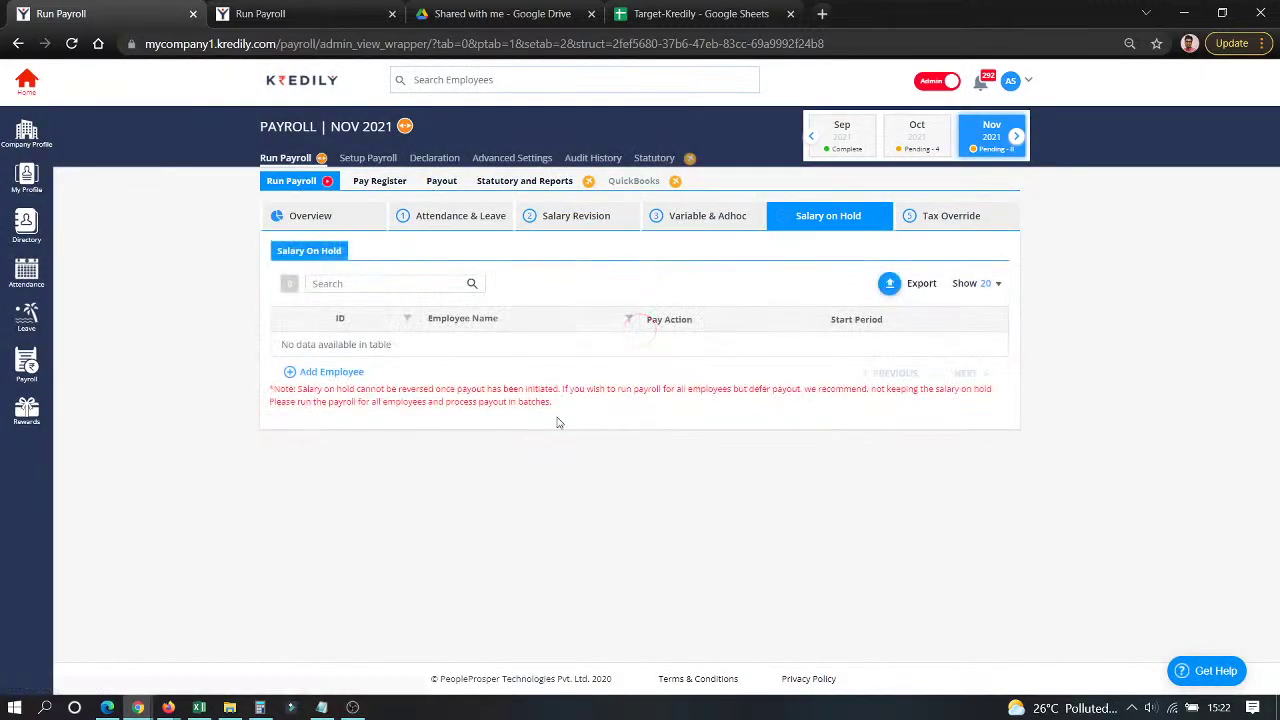
left_click(335, 372)
left_click(503, 352)
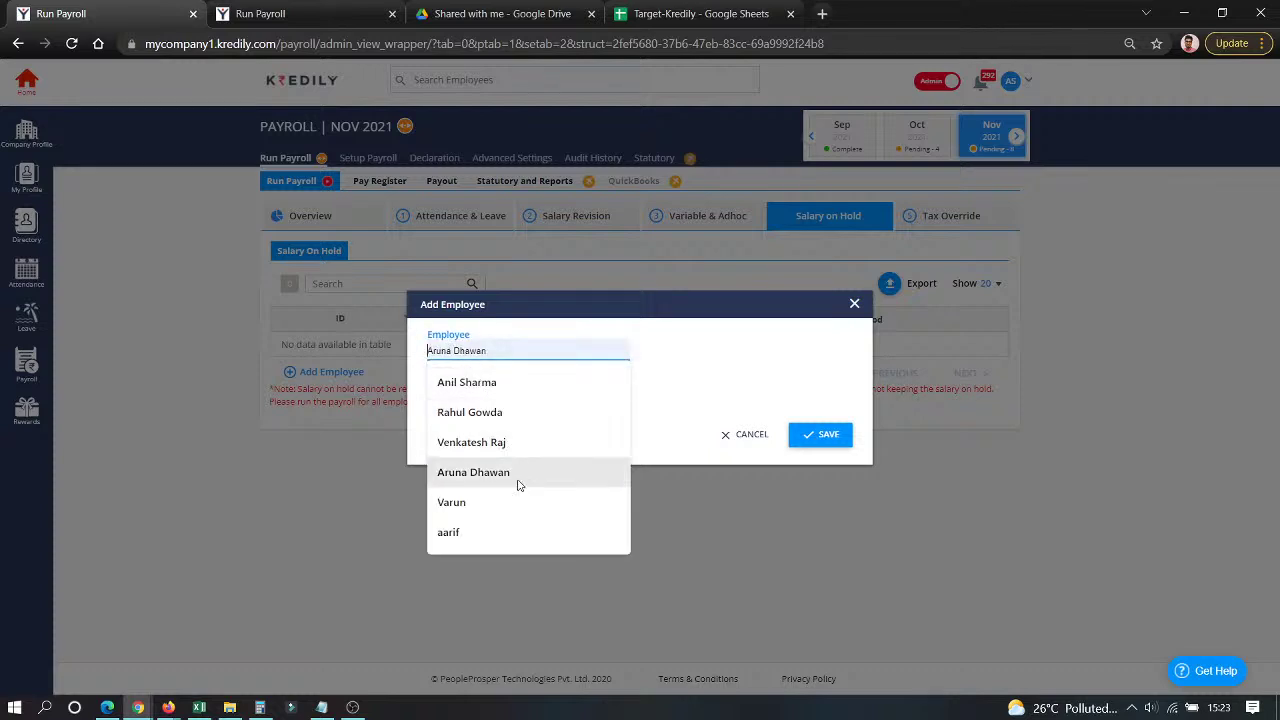
left_click(372, 572)
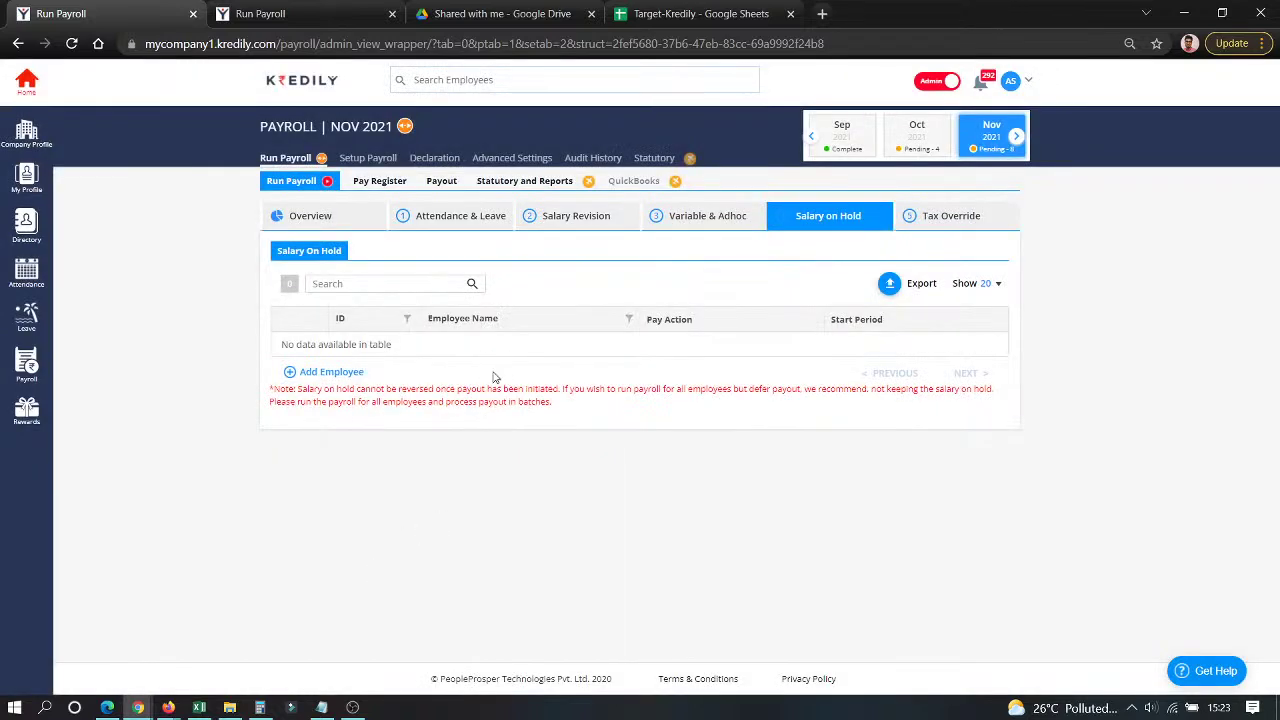
left_click(341, 371)
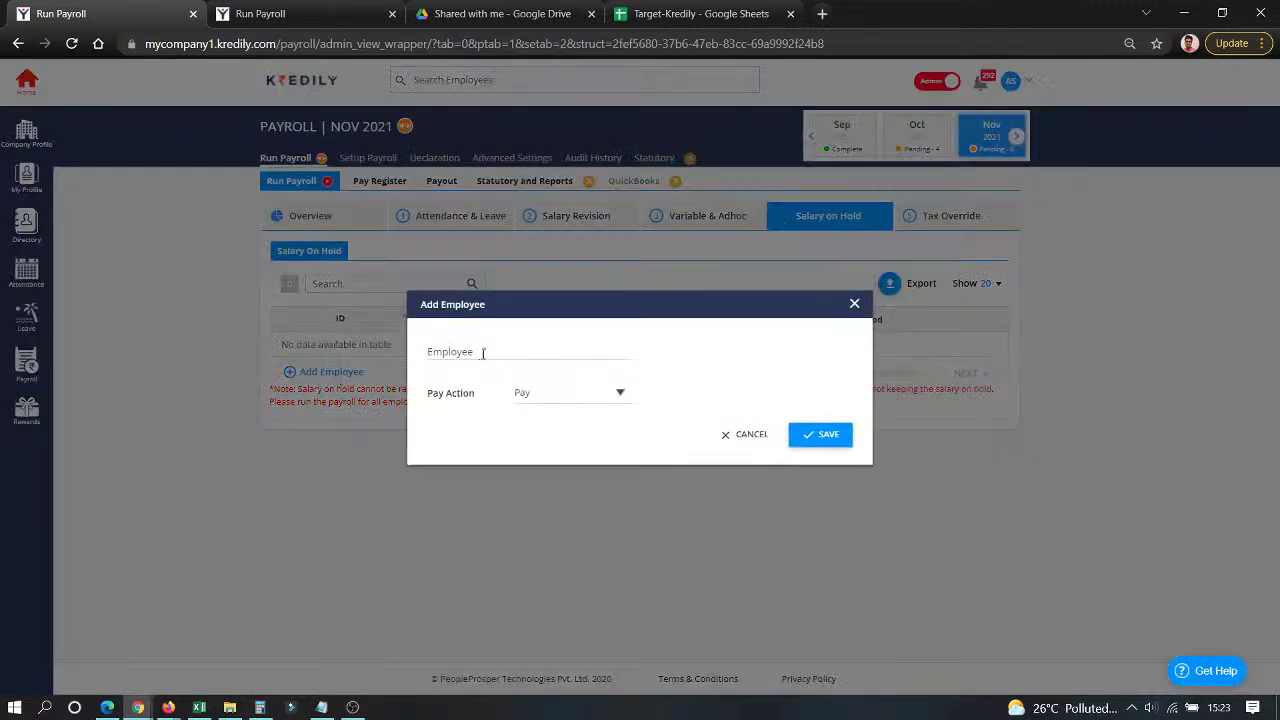
left_click(483, 353)
type("ma")
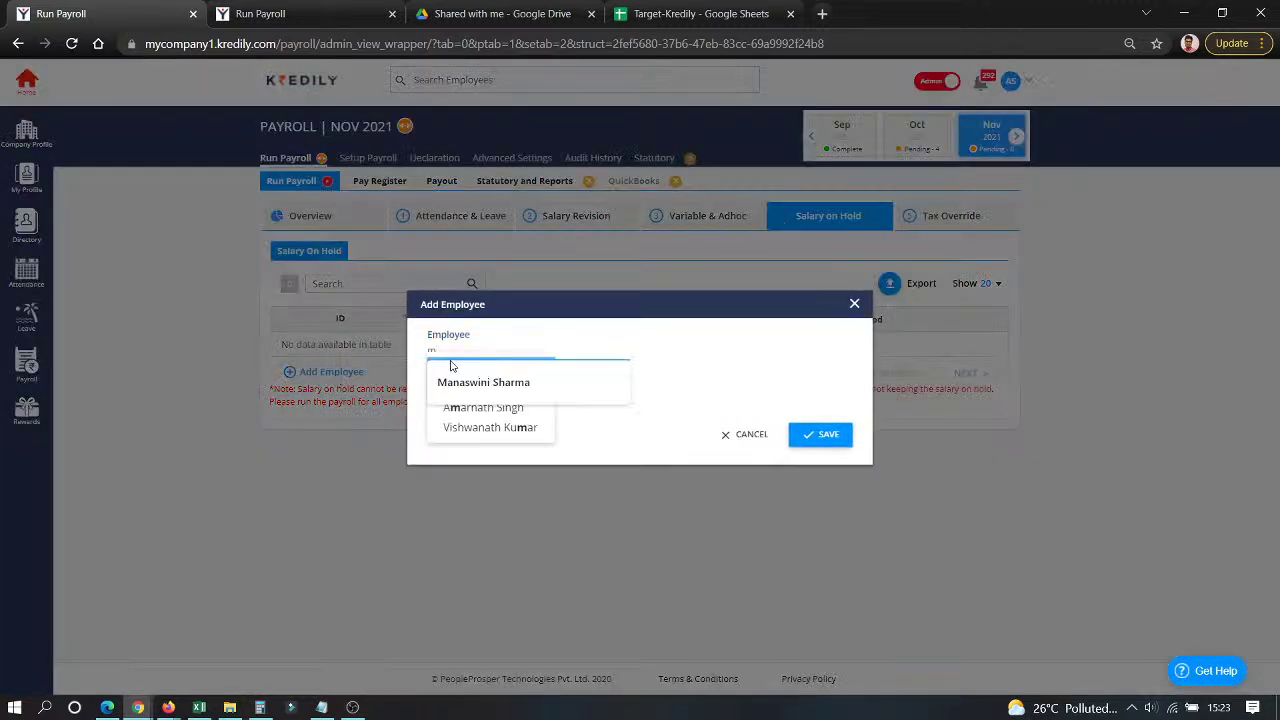
key("Down")
left_click(465, 370)
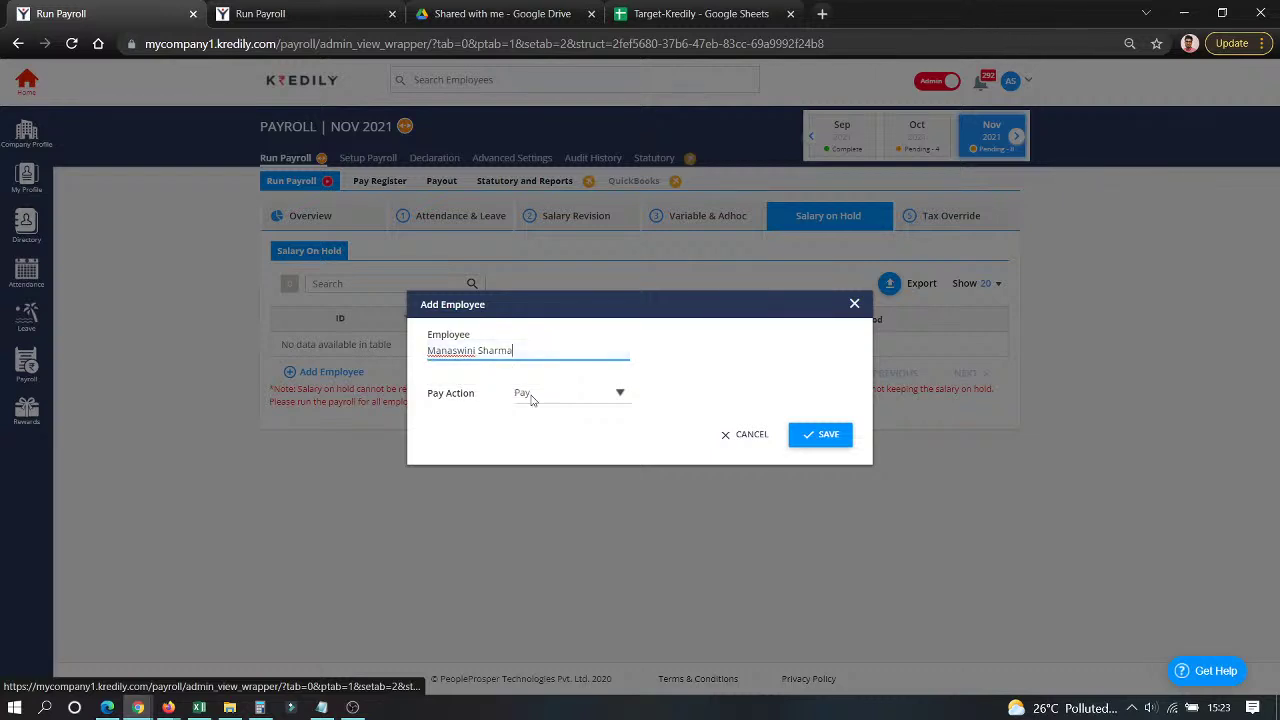
left_click(528, 394)
left_click(542, 442)
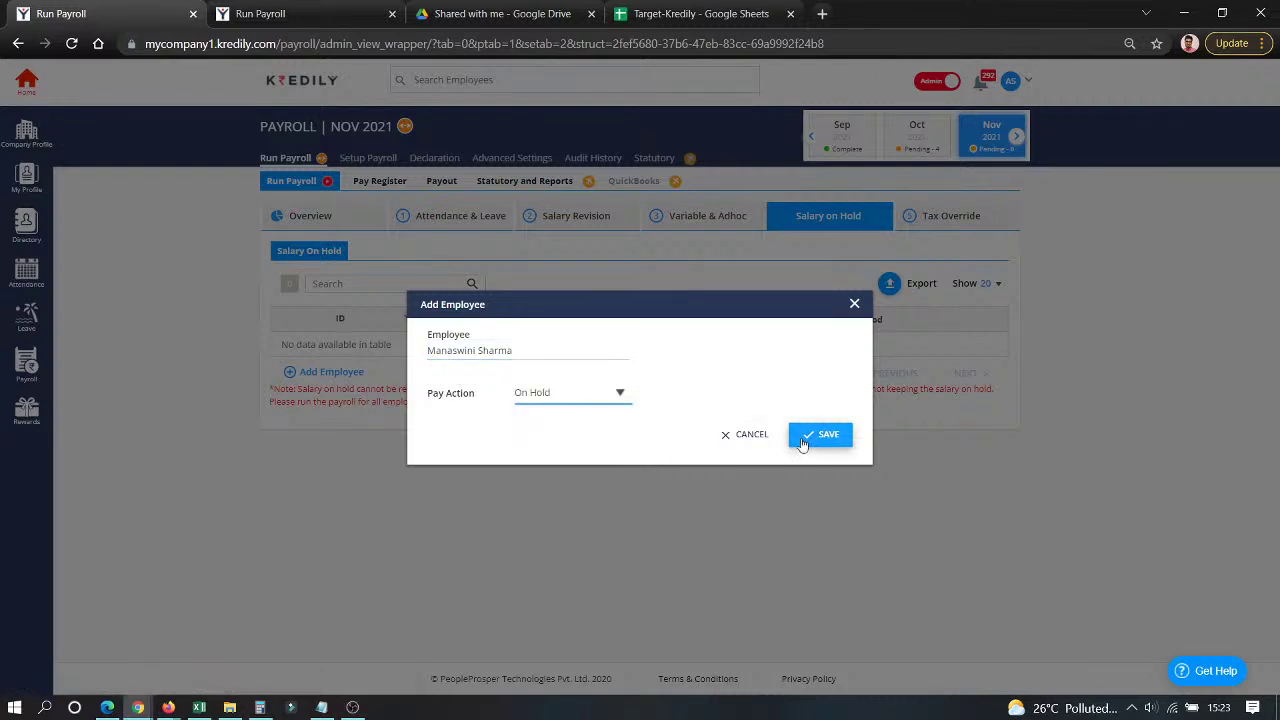
left_click(750, 435)
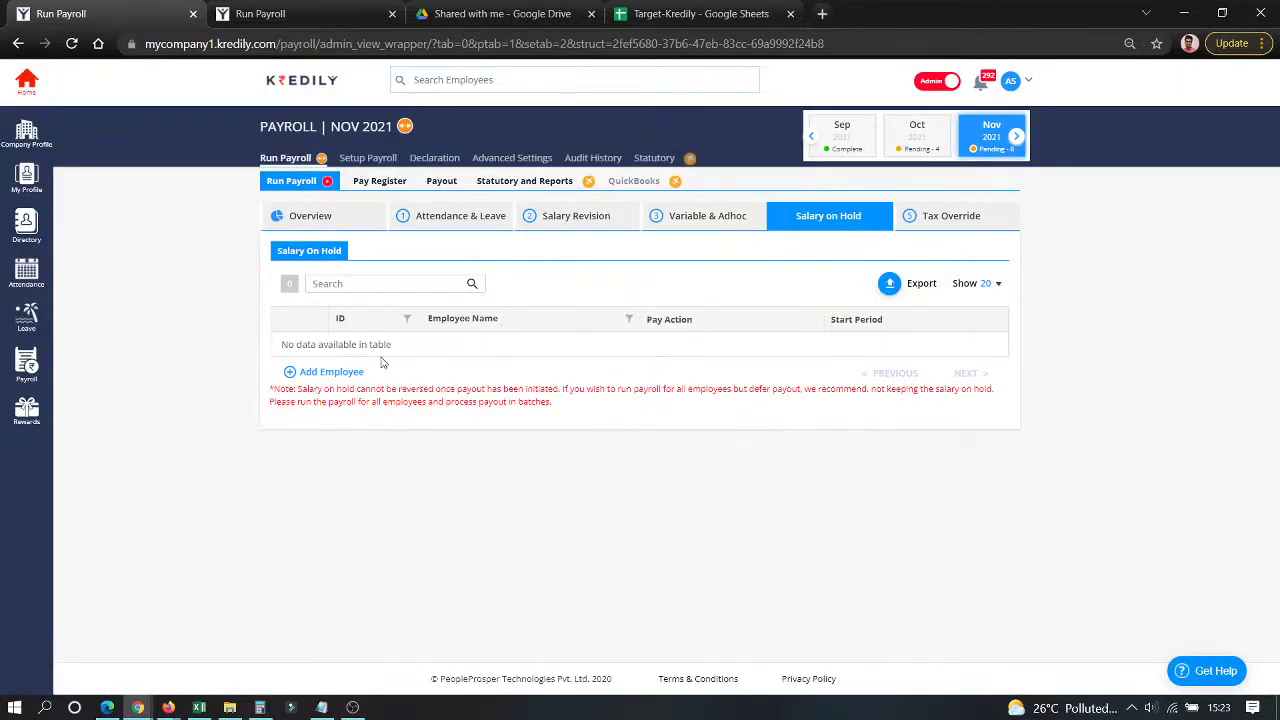
Try to add the employee matching "ma" to the Salary on Hold list with the pay action Pay.
left_click(345, 375)
left_click(489, 352)
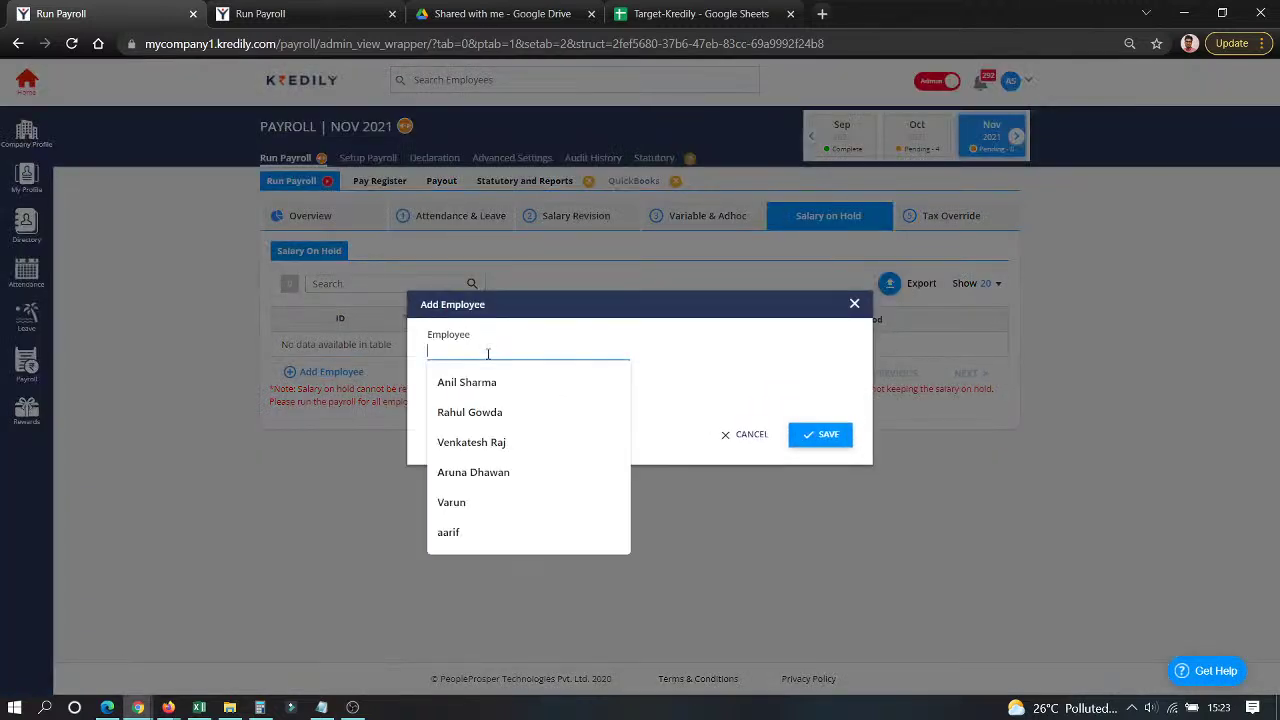
type("ma")
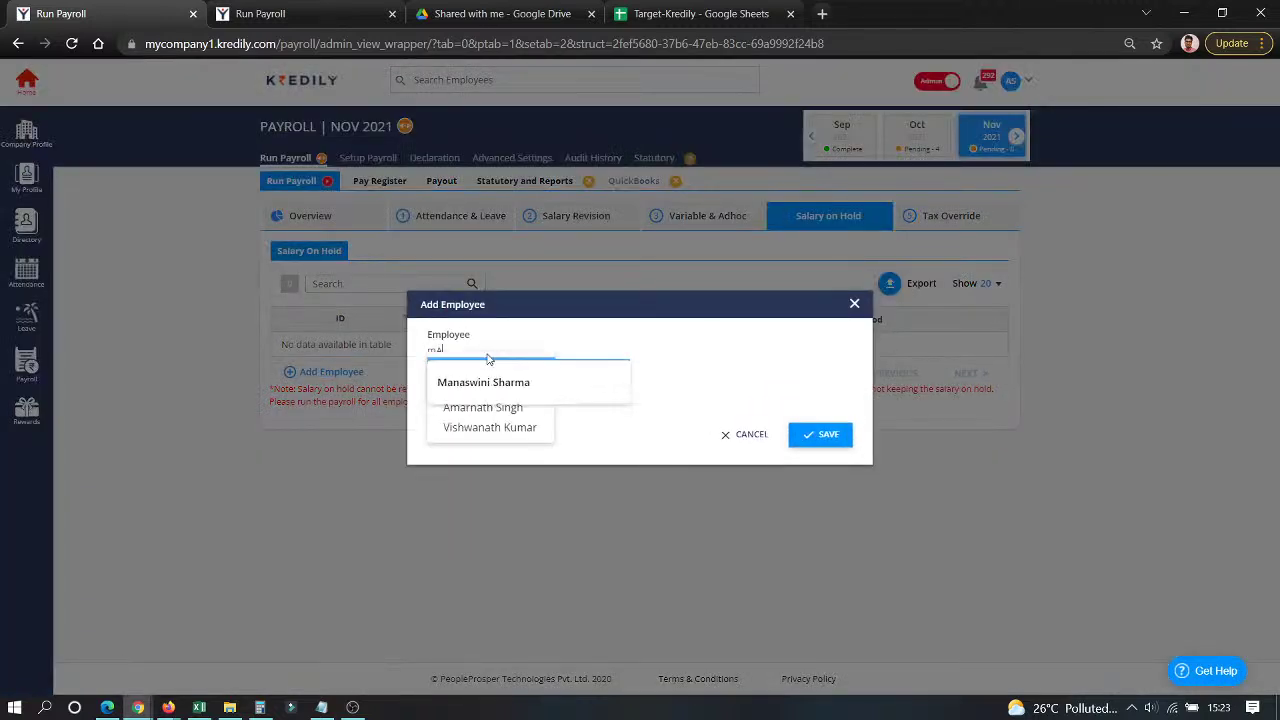
left_click(499, 381)
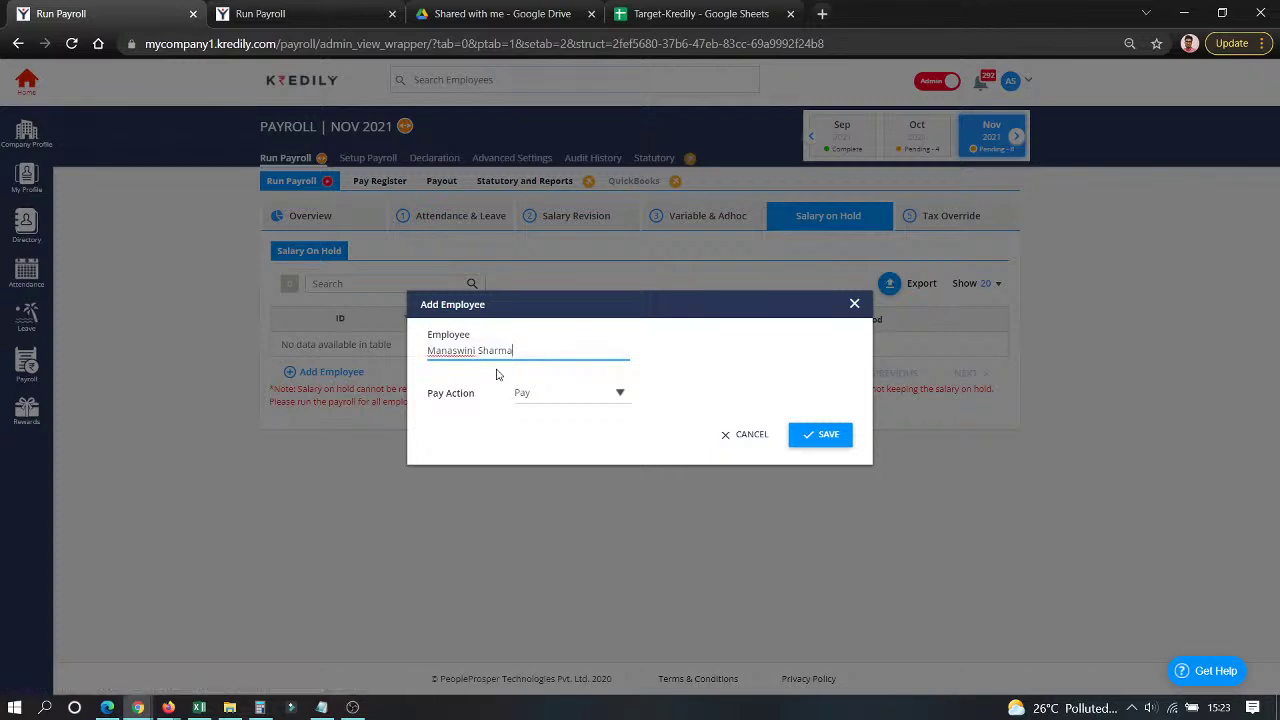
left_click(836, 437)
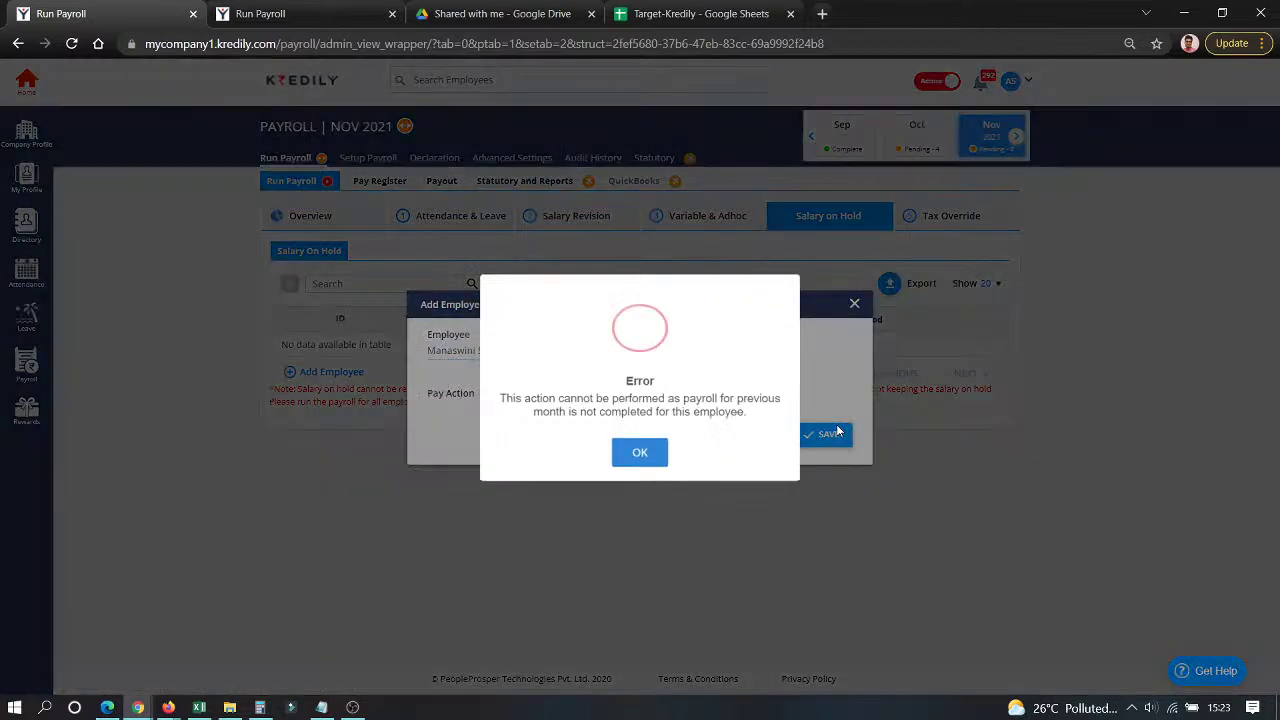
left_click(640, 457)
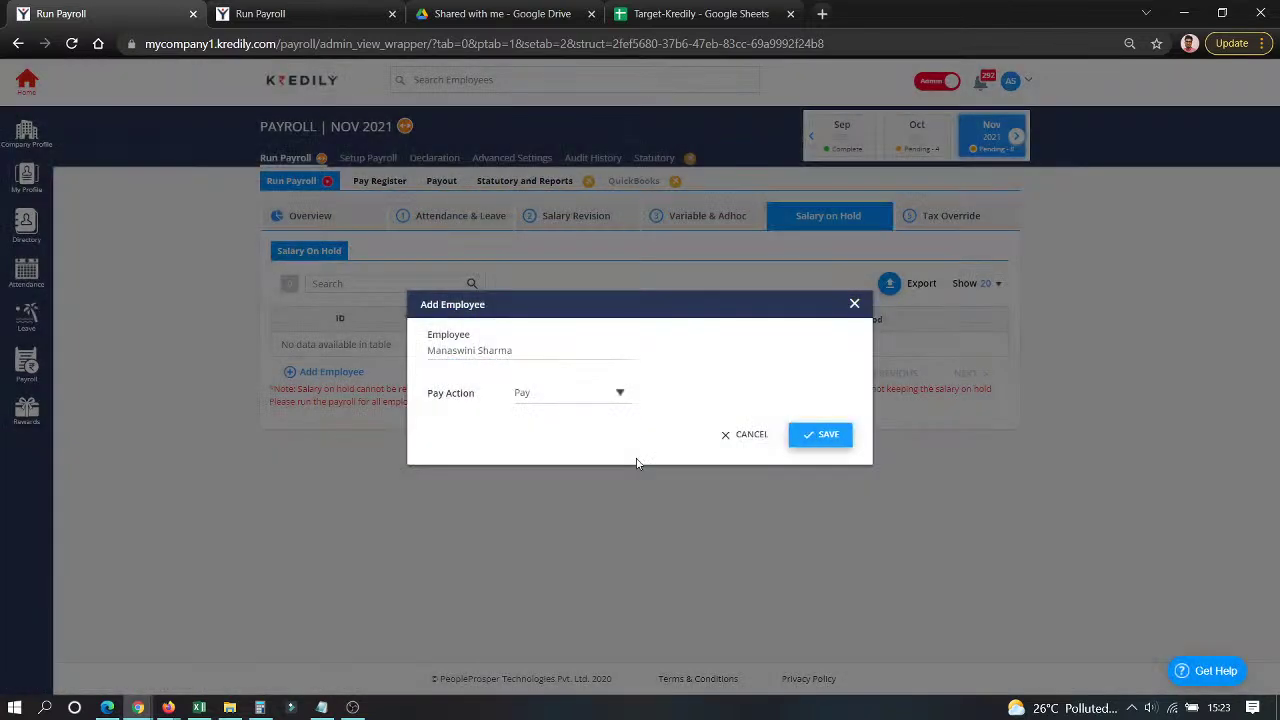
left_click(740, 436)
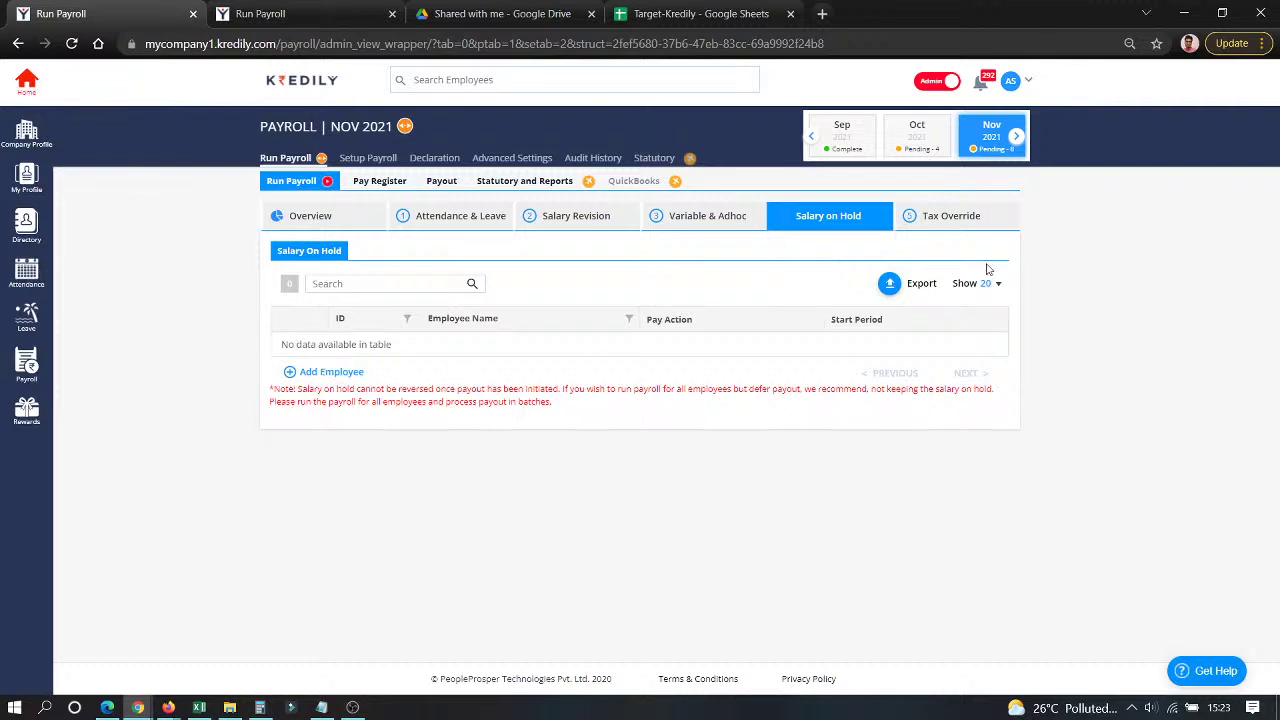
Save the first employee's November income tax override as 0 and show the PT overrides.
left_click(979, 218)
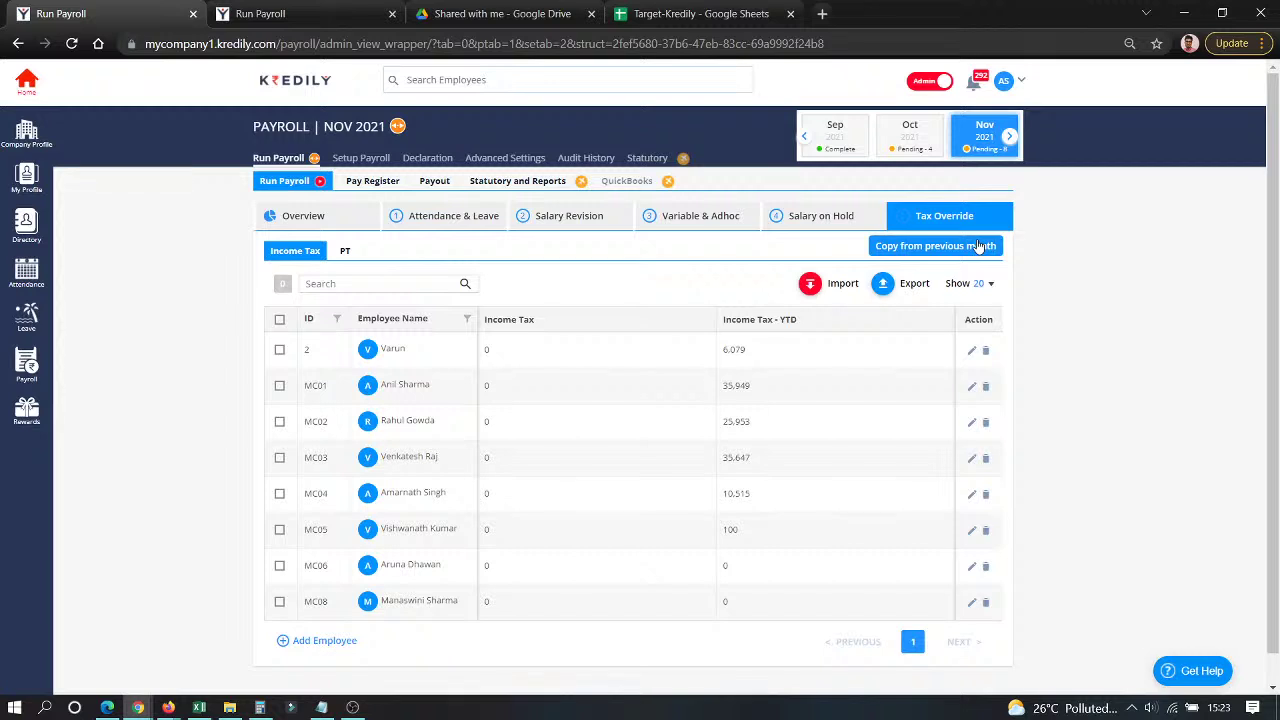
left_click(972, 351)
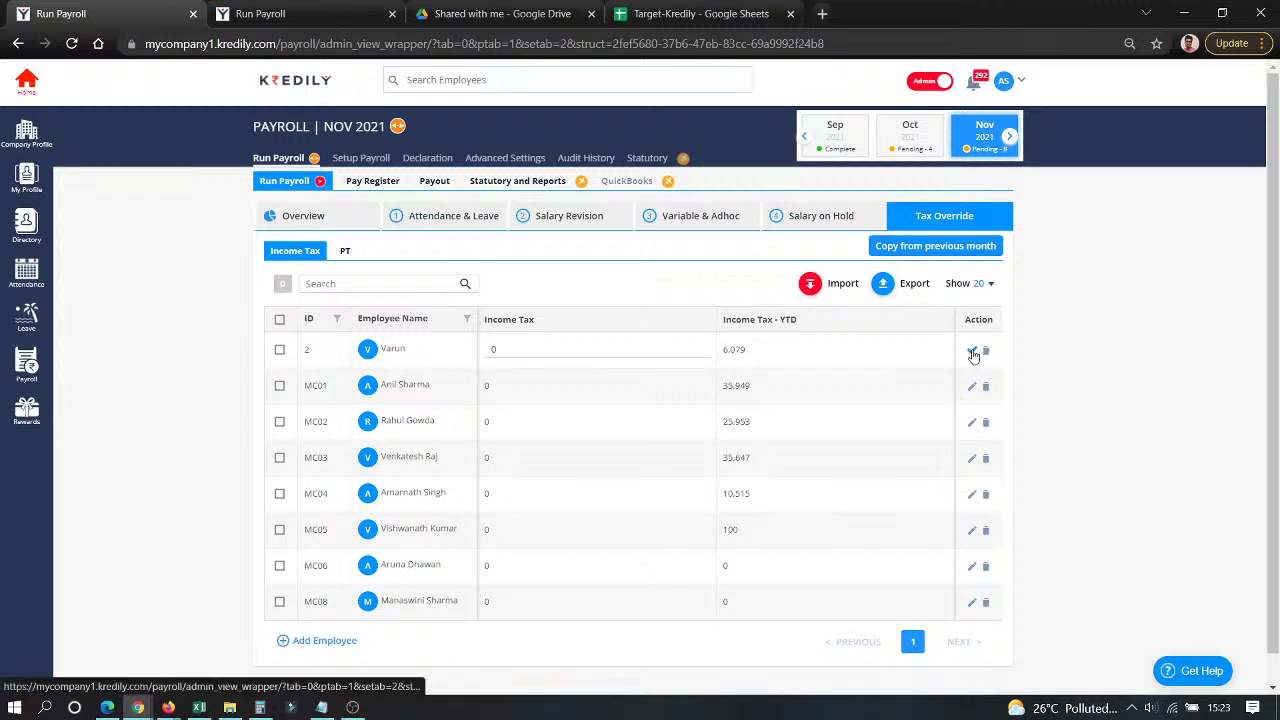
double_click(494, 349)
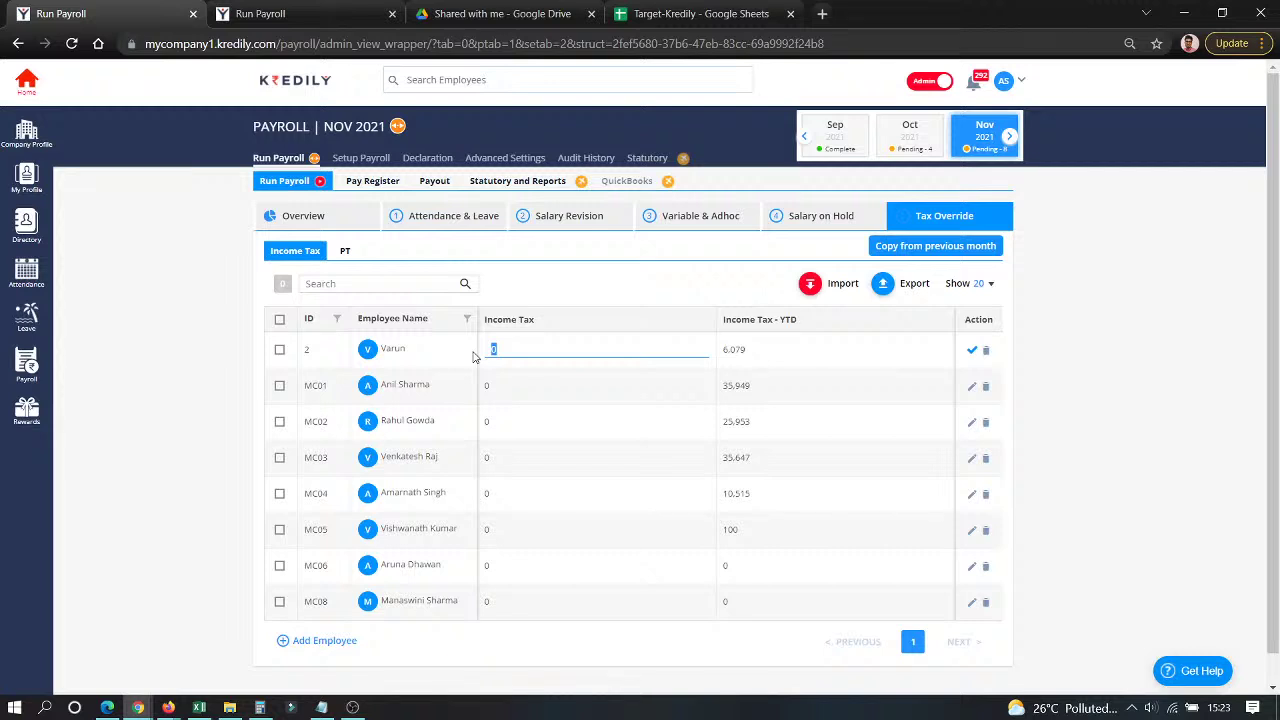
left_click(623, 262)
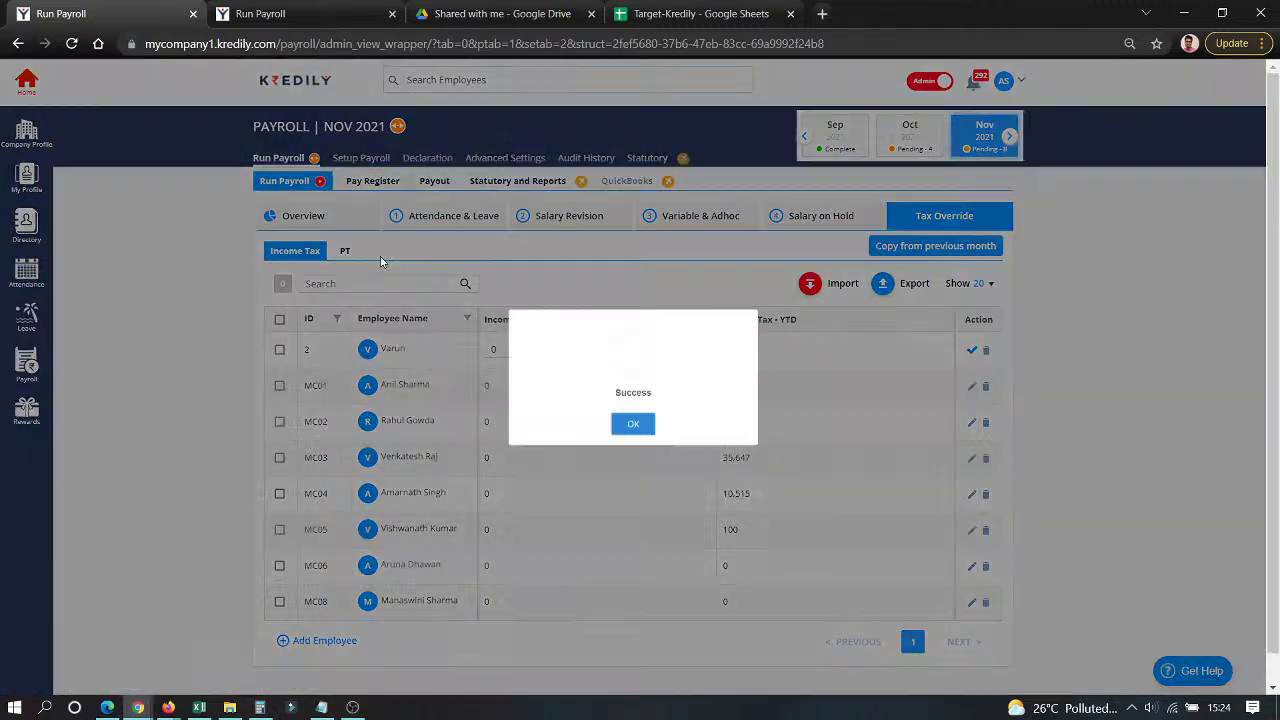
left_click(631, 436)
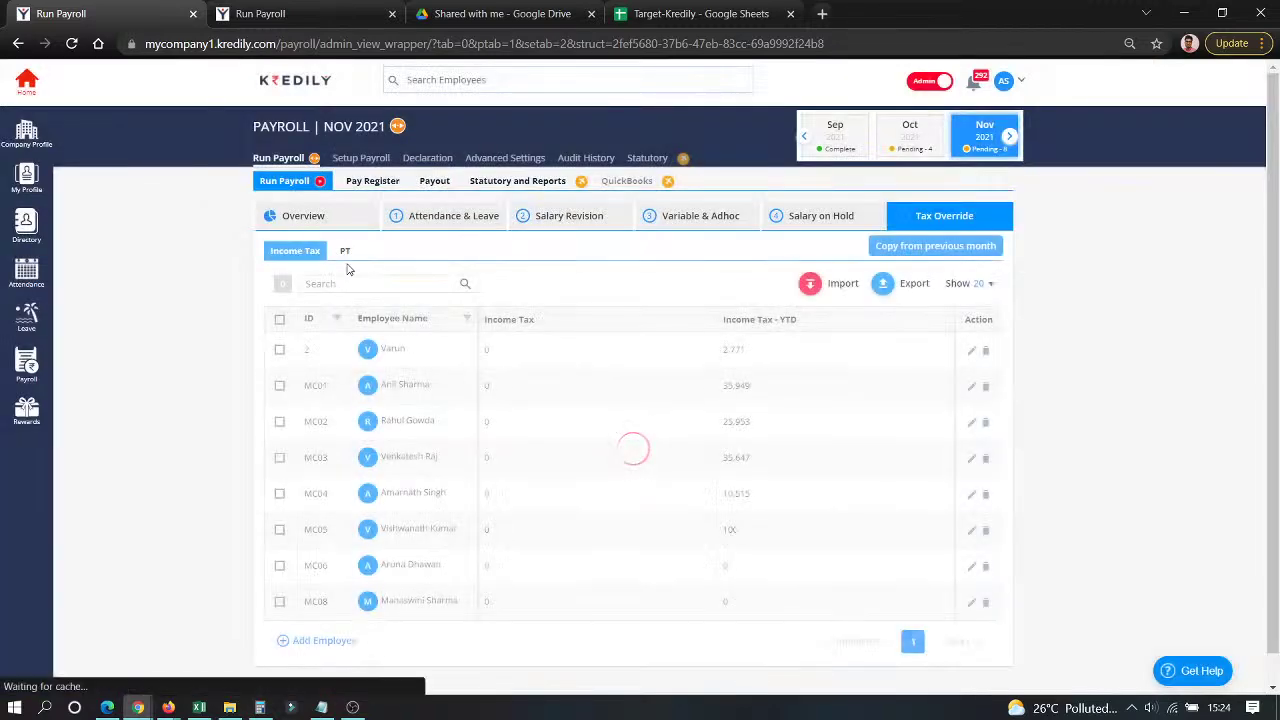
left_click(345, 251)
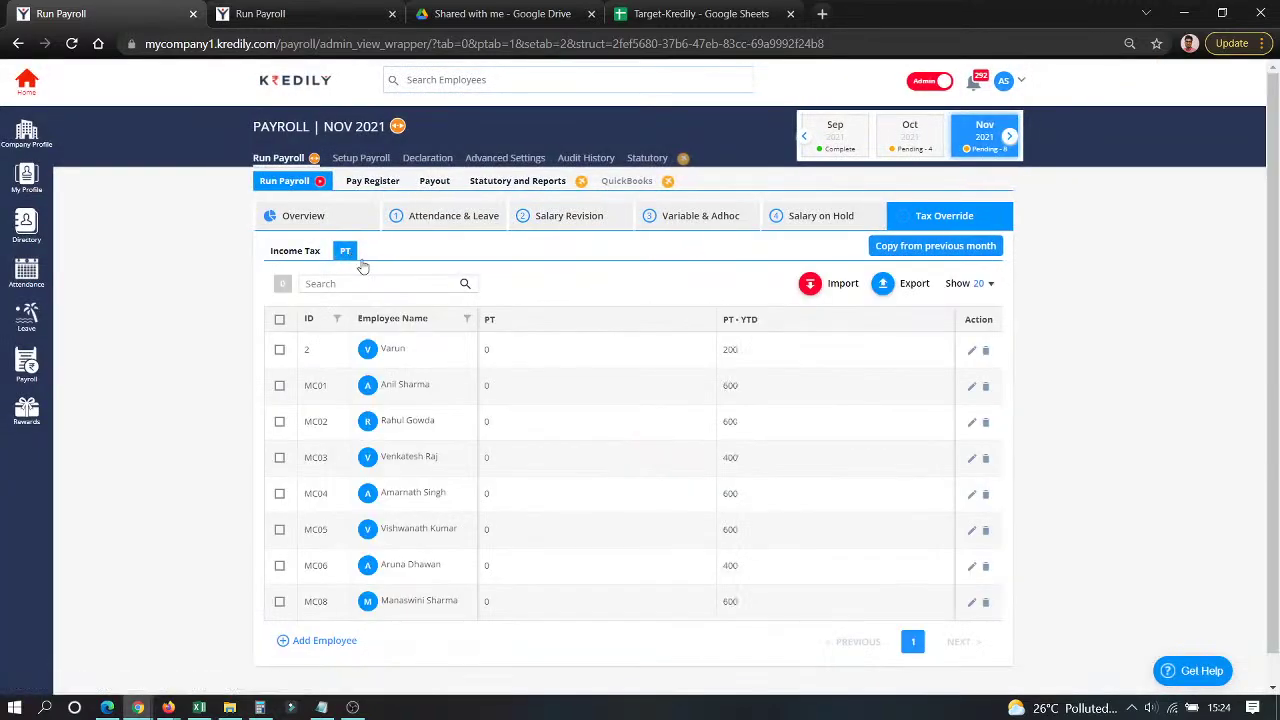
Run the November 2021 payroll for only the first employee in the pay register, confirming that the payroll data is verified.
left_click(347, 186)
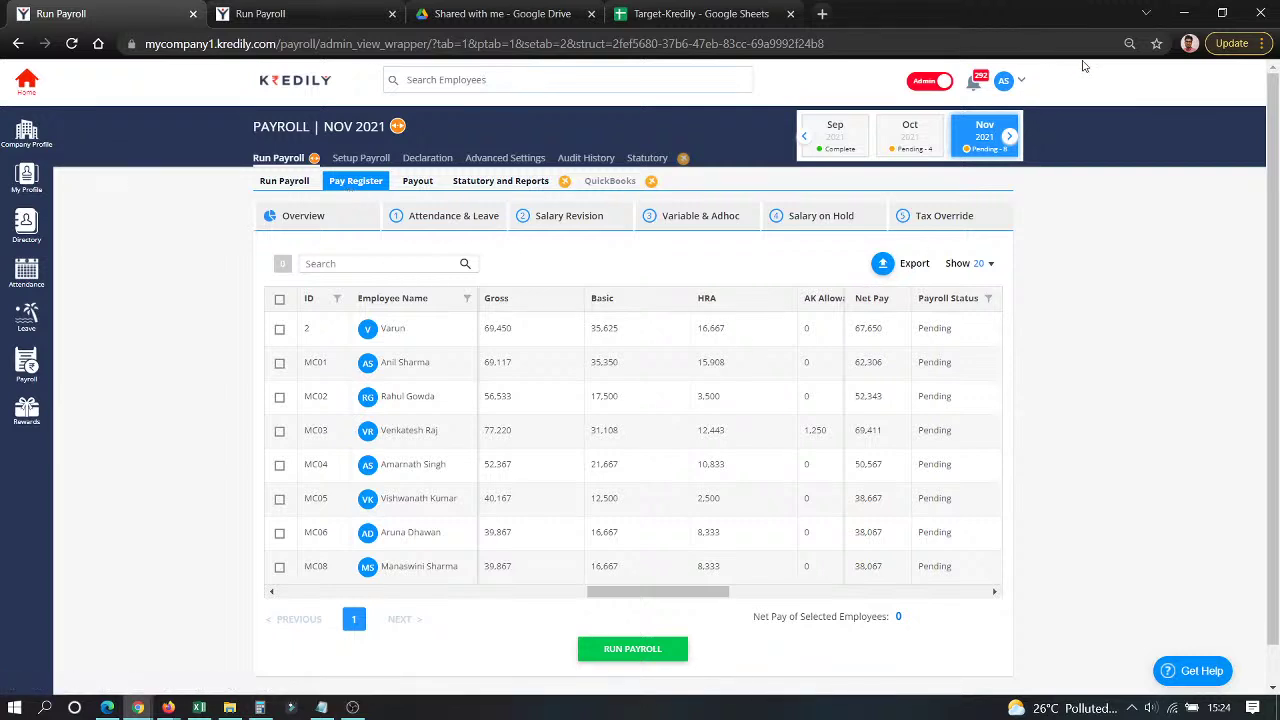
left_click(300, 300)
left_click(279, 300)
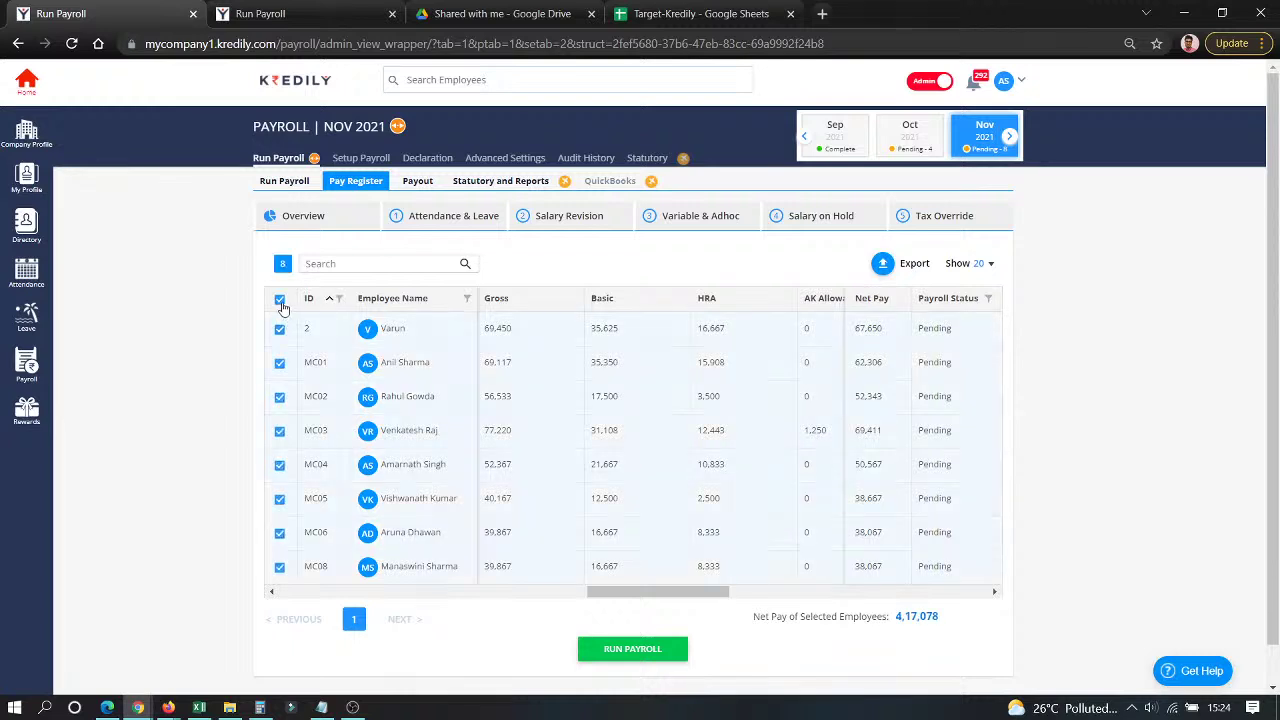
left_click(279, 300)
left_click(279, 330)
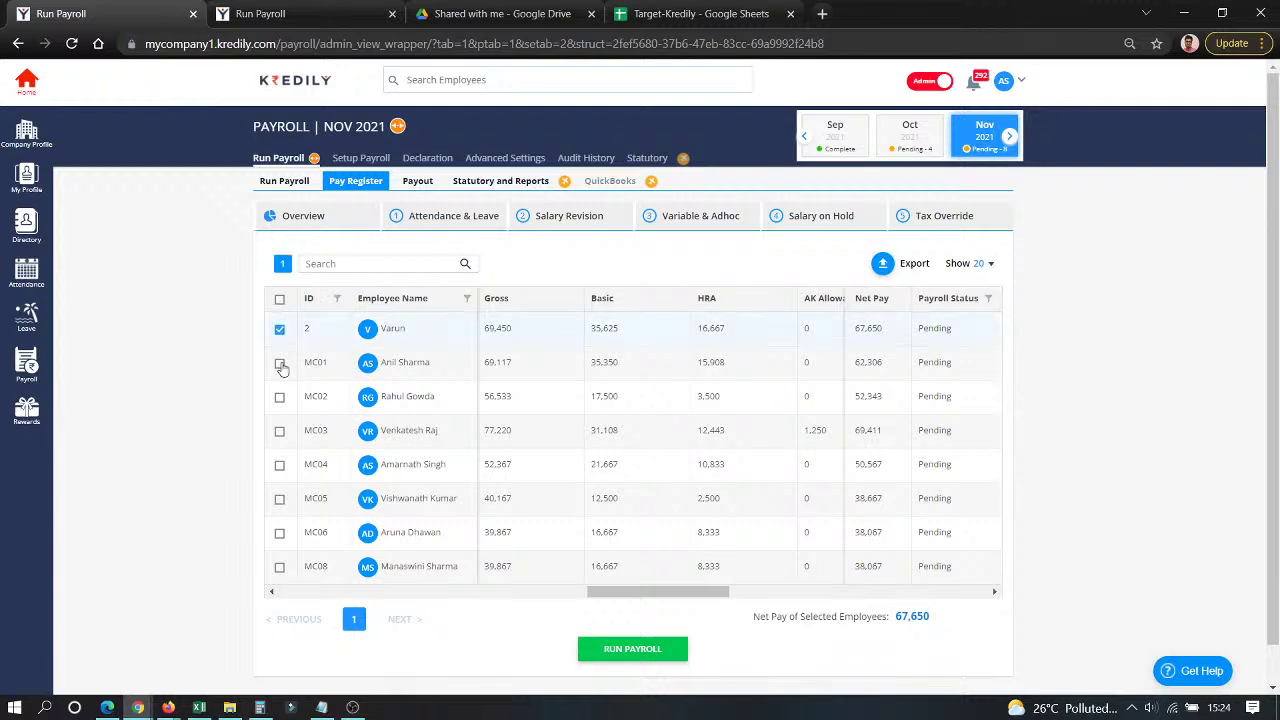
left_click(280, 364)
left_click(280, 398)
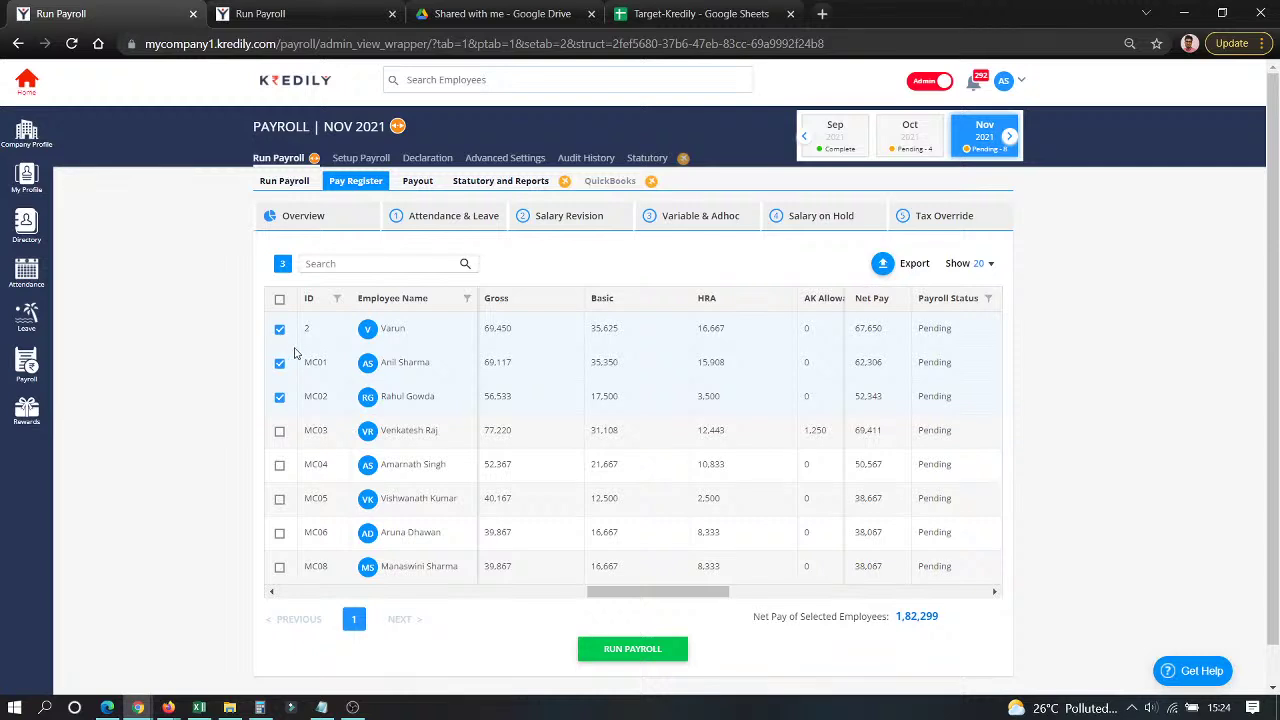
left_click(280, 398)
left_click(280, 364)
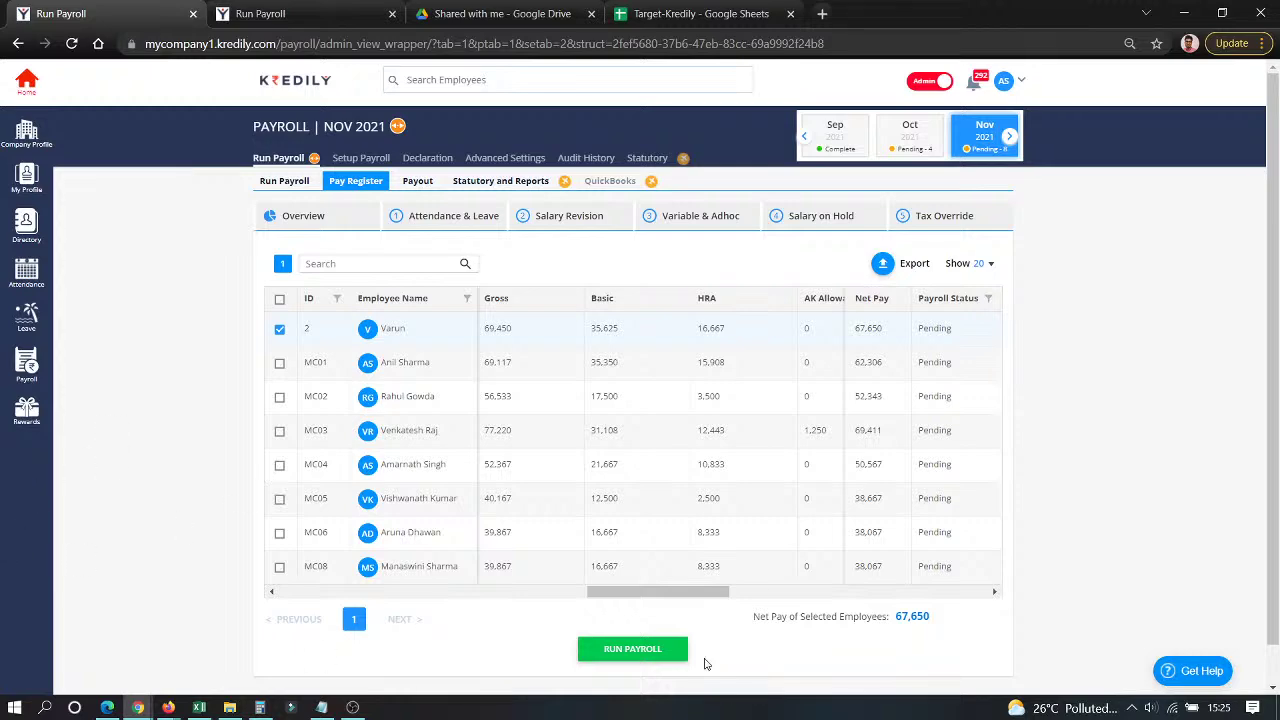
left_click(611, 652)
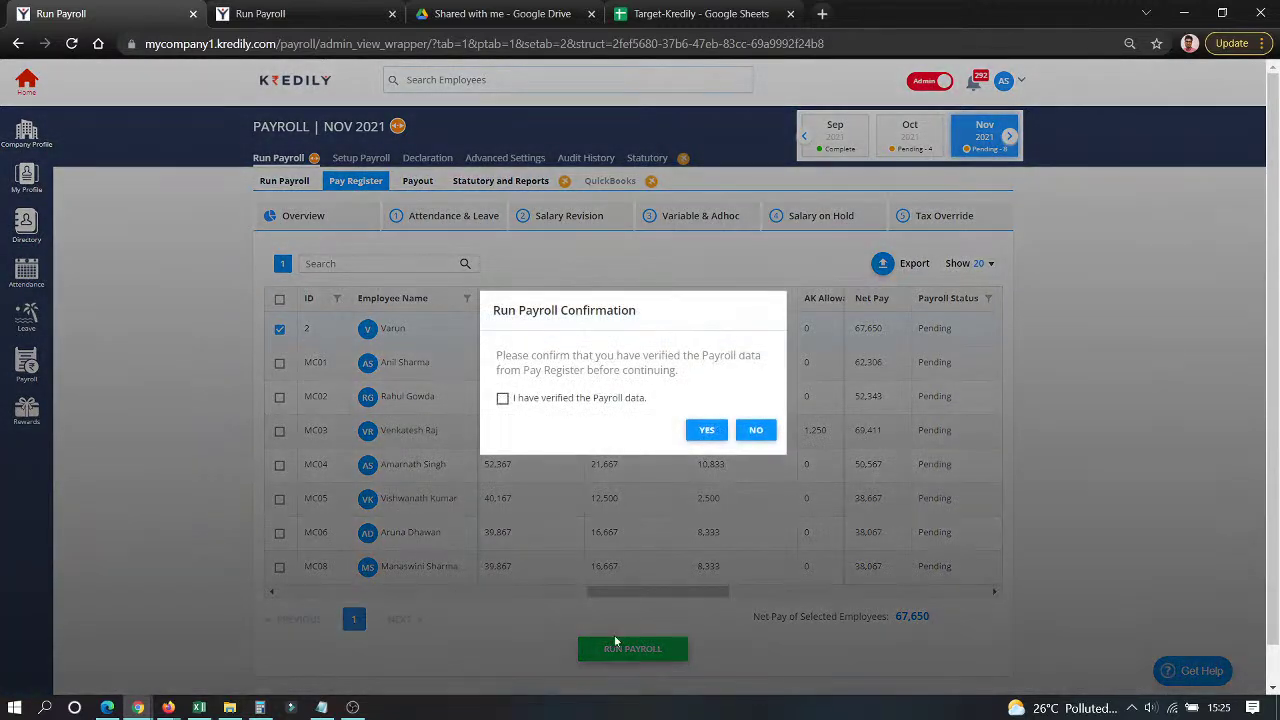
left_click(503, 399)
left_click(704, 432)
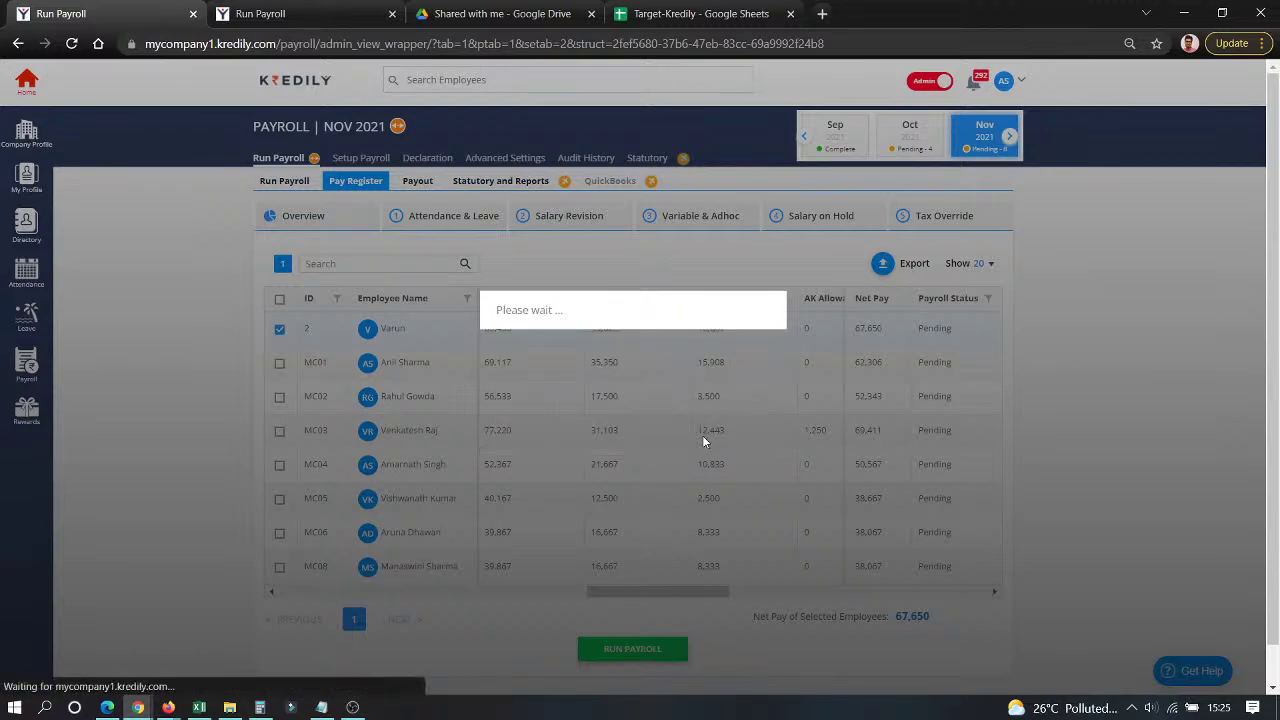
left_click(632, 450)
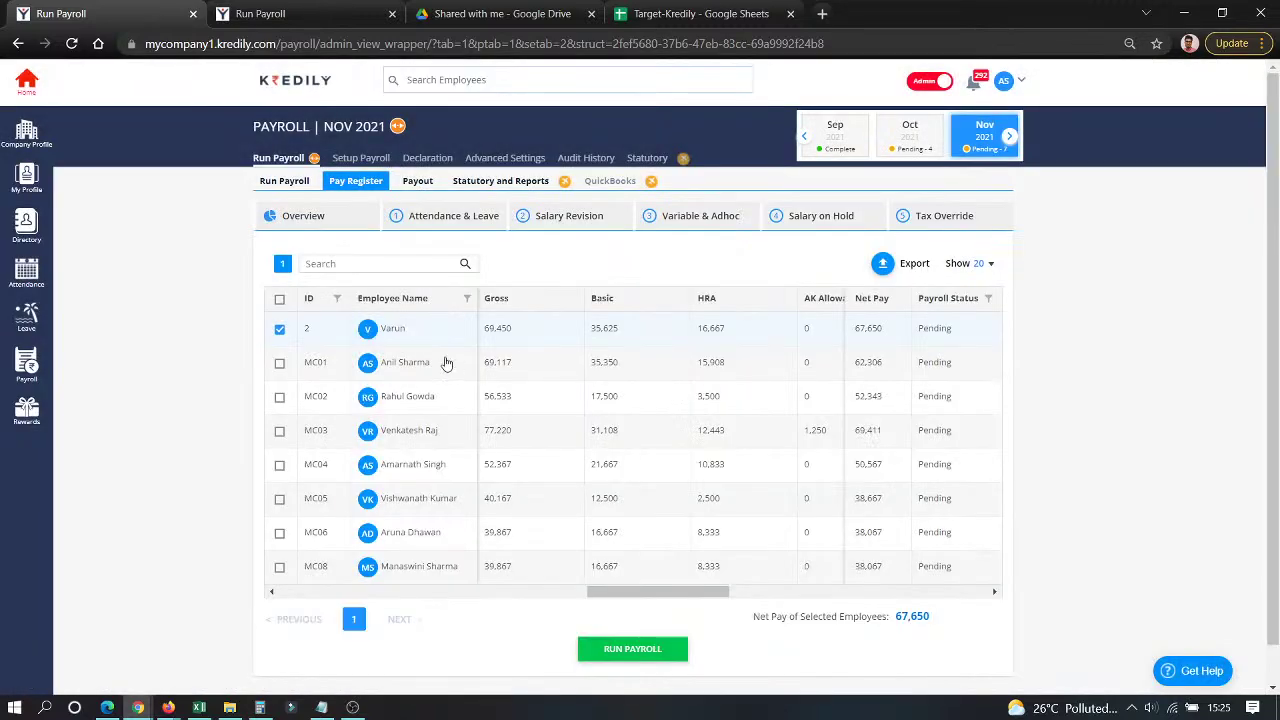
Generate the first employee's payslip from the November 2021 pay register and reload the page.
left_click(395, 328)
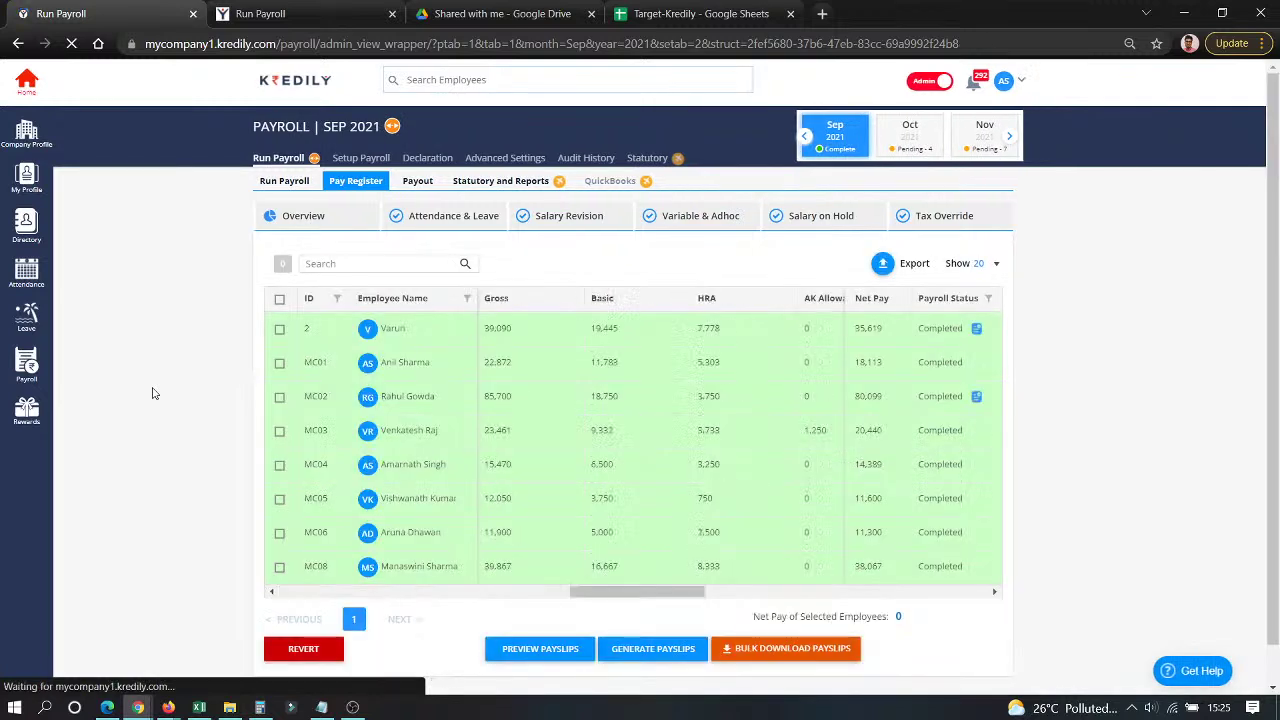
left_click(984, 128)
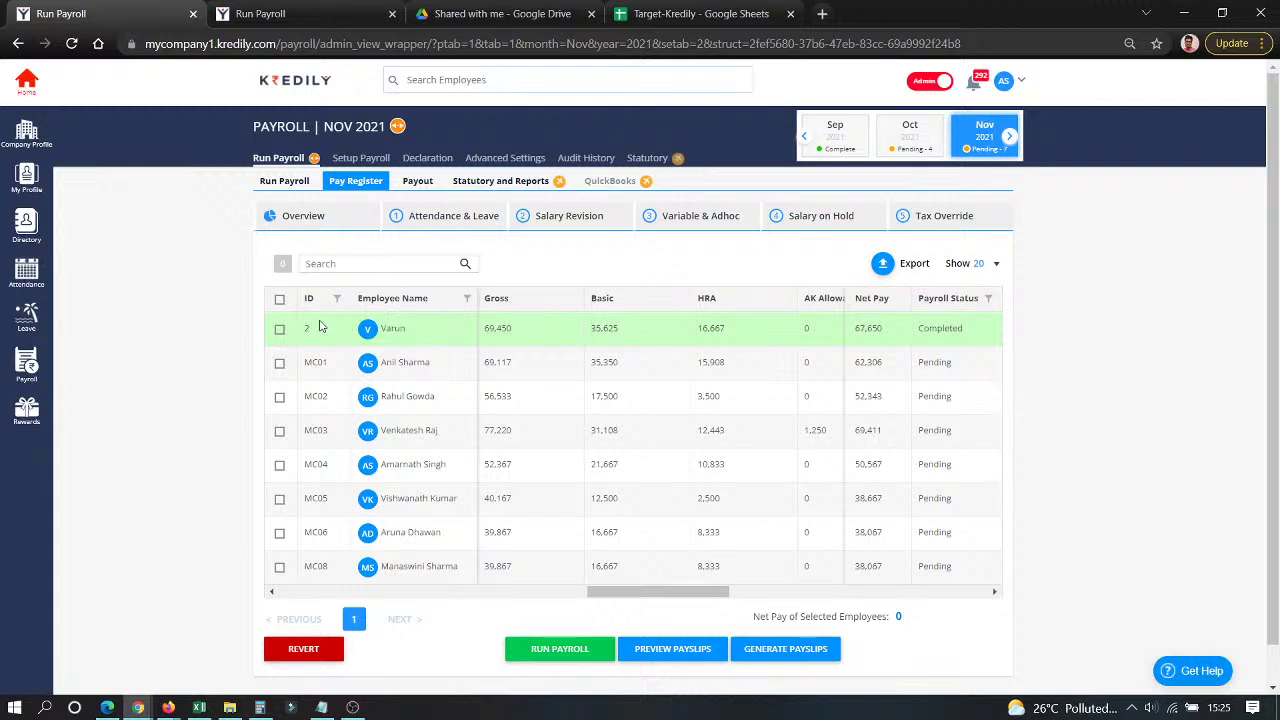
left_click(279, 329)
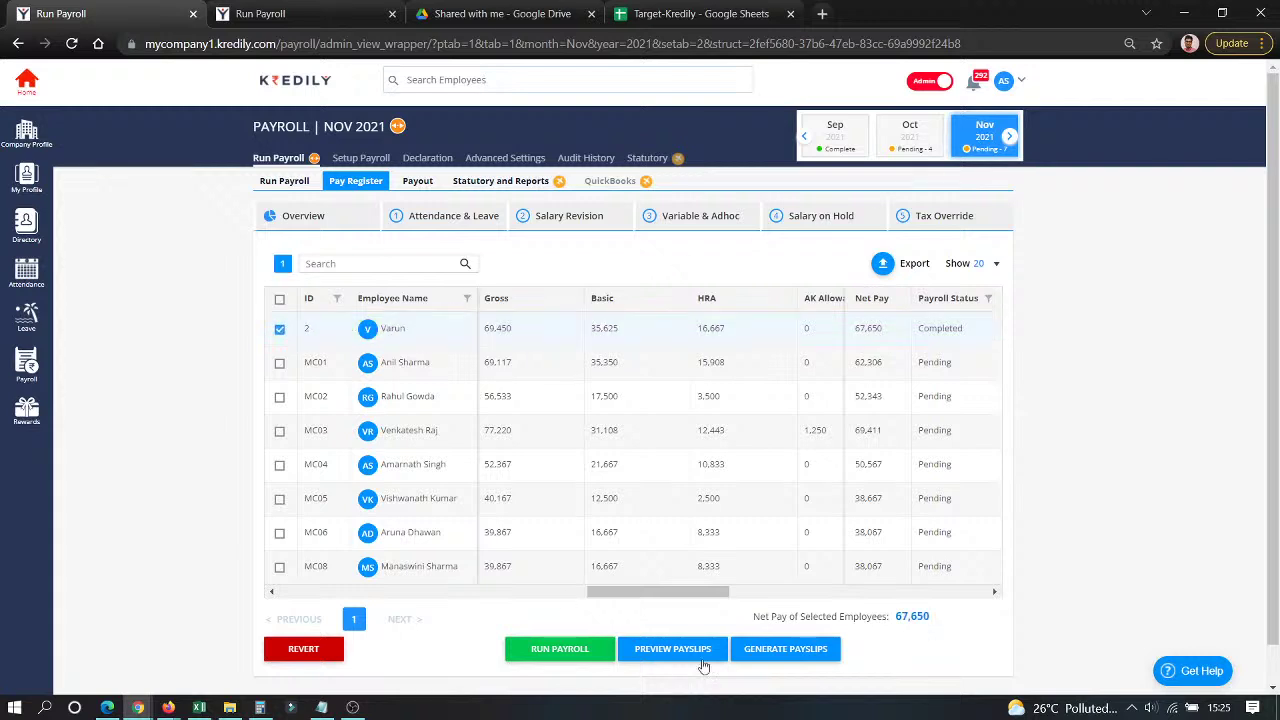
left_click(766, 655)
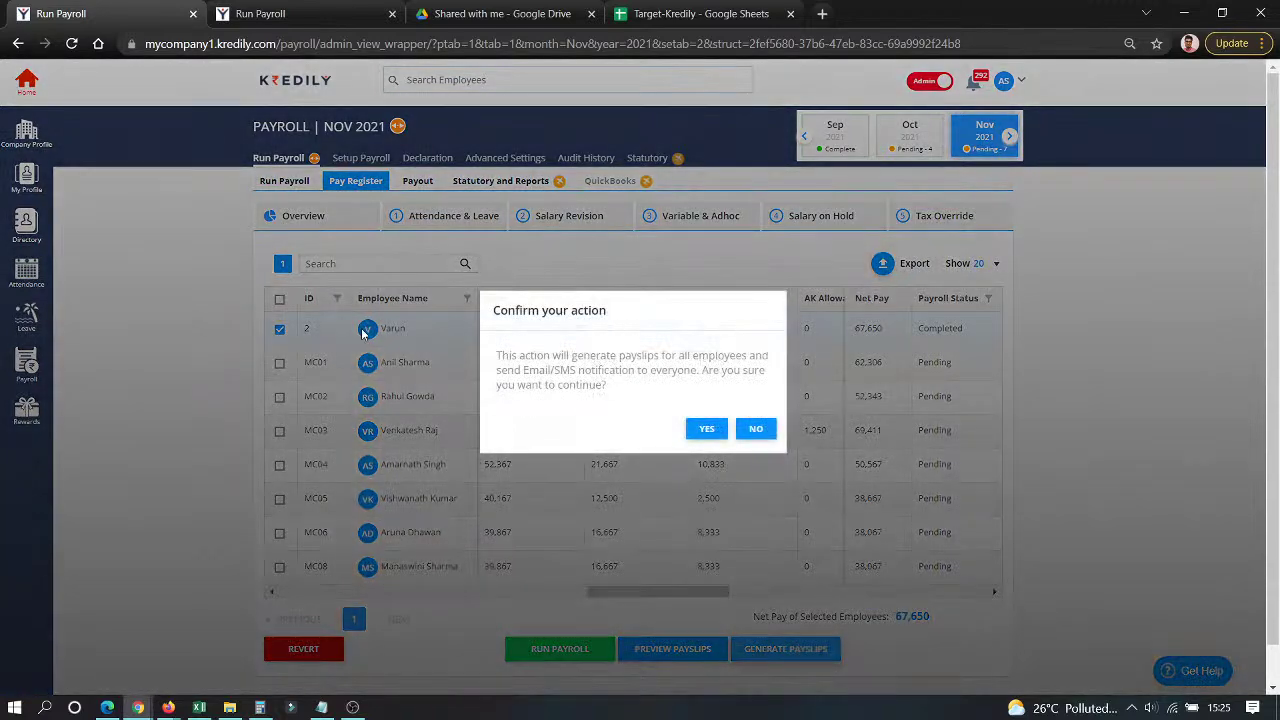
left_click(705, 430)
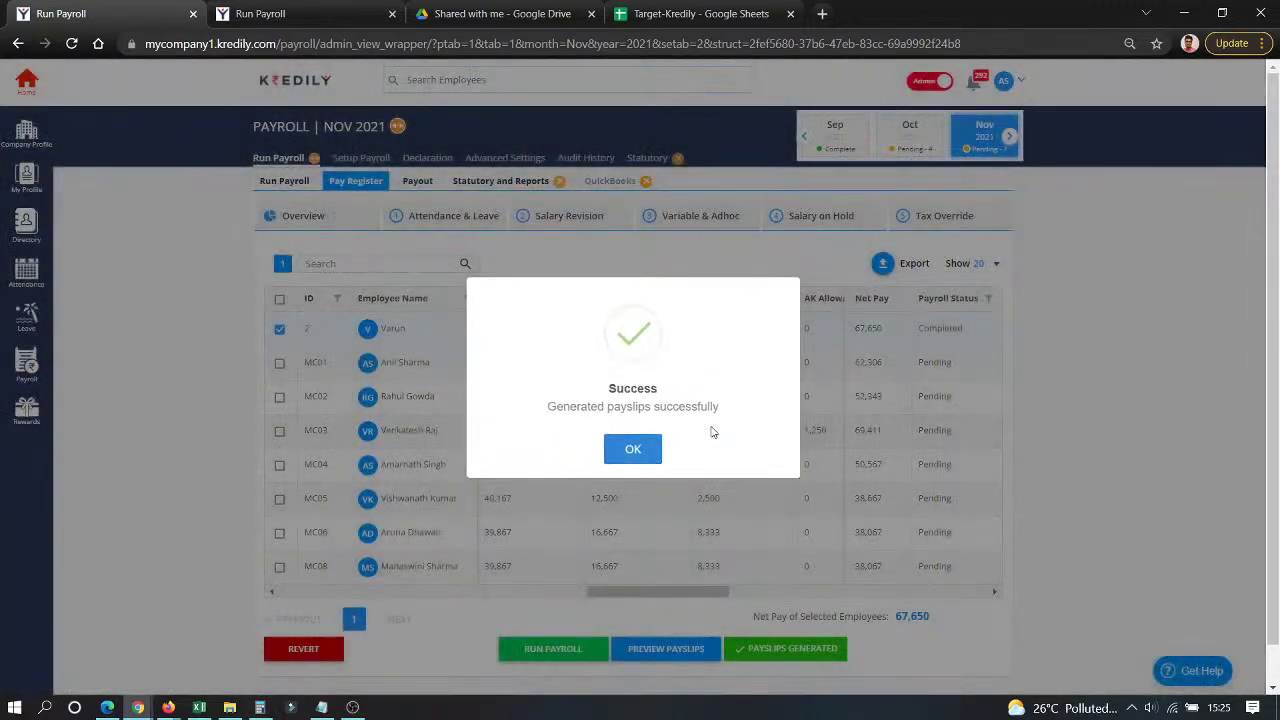
left_click(655, 446)
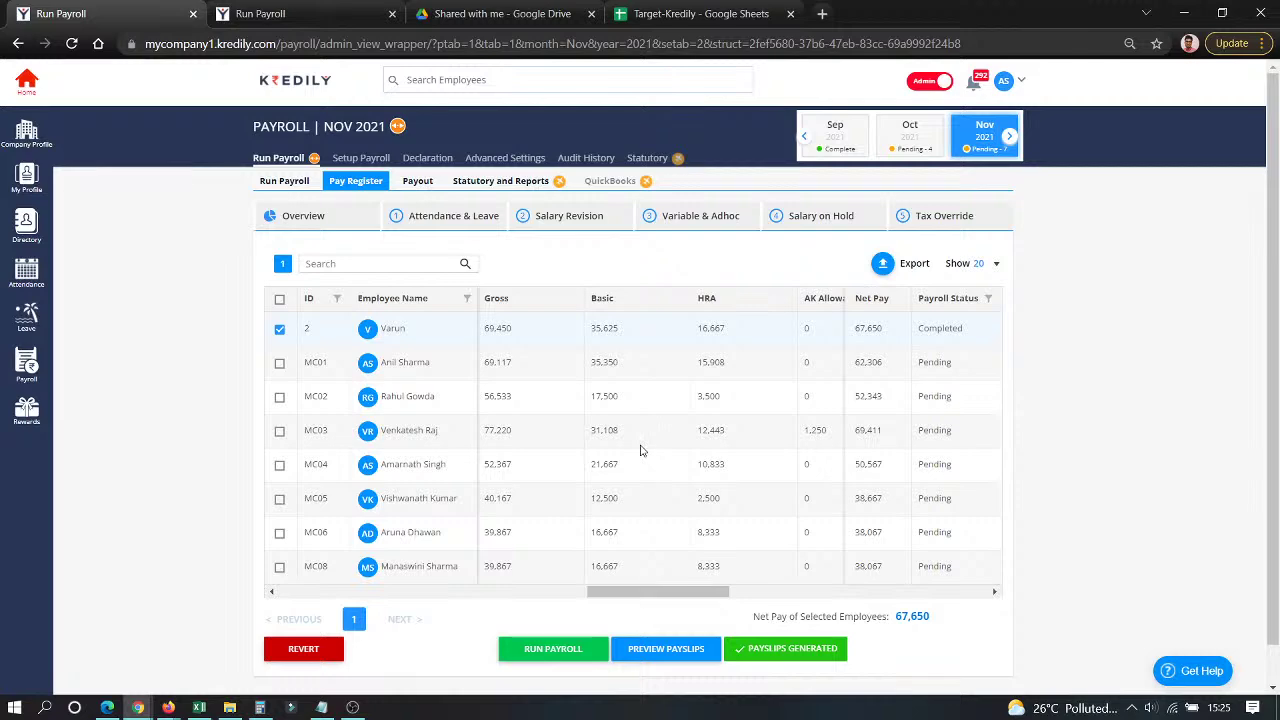
left_click(72, 43)
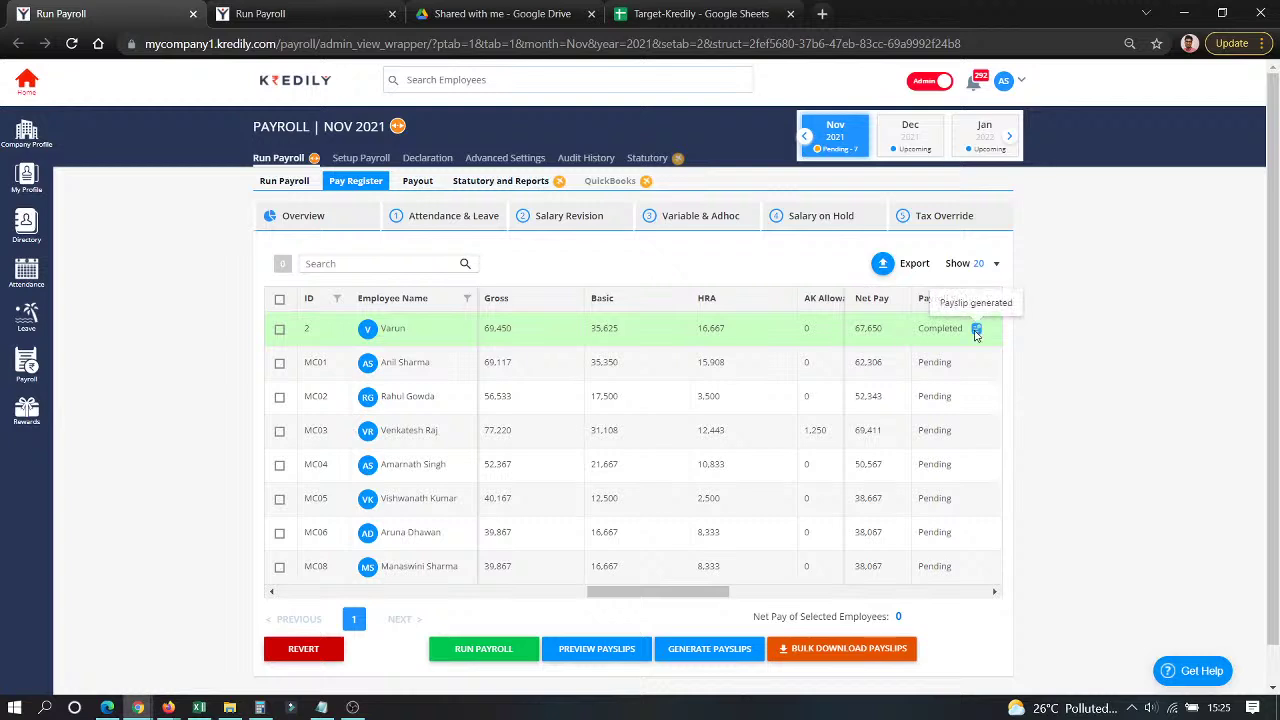
Review the November 2021 payout list and the available statutory and consolidated reports.
left_click(425, 183)
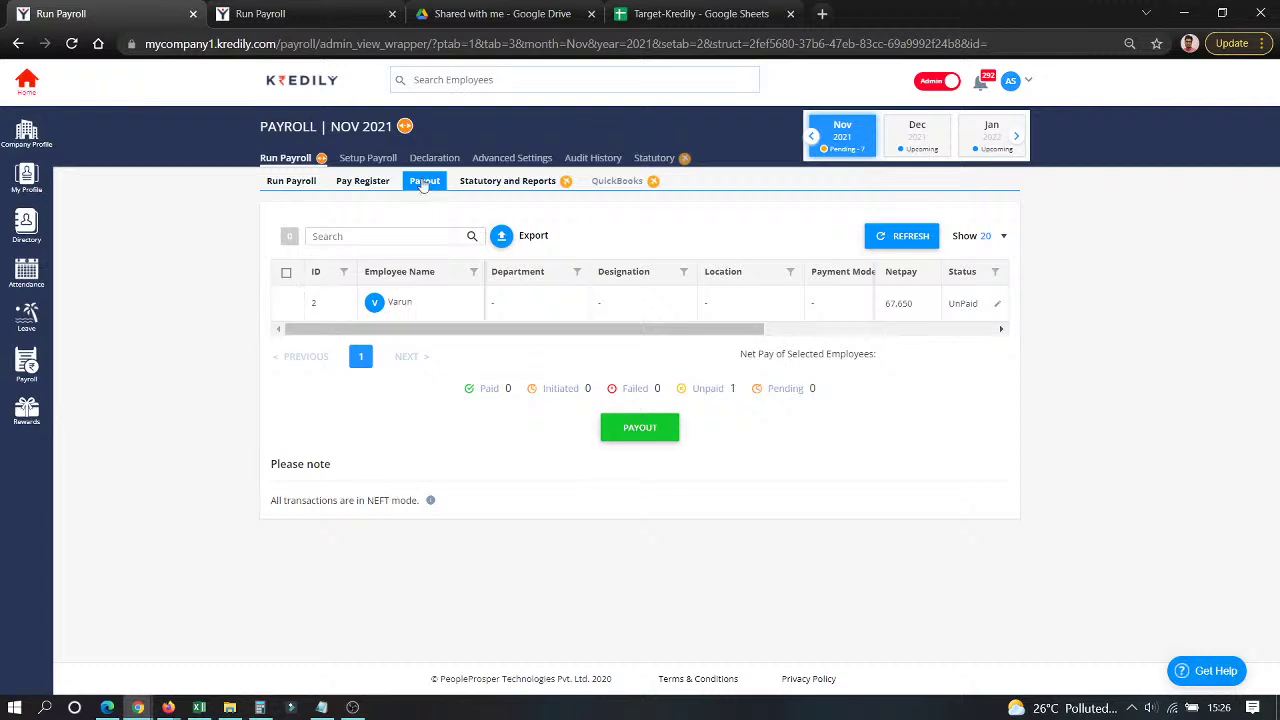
left_click(502, 189)
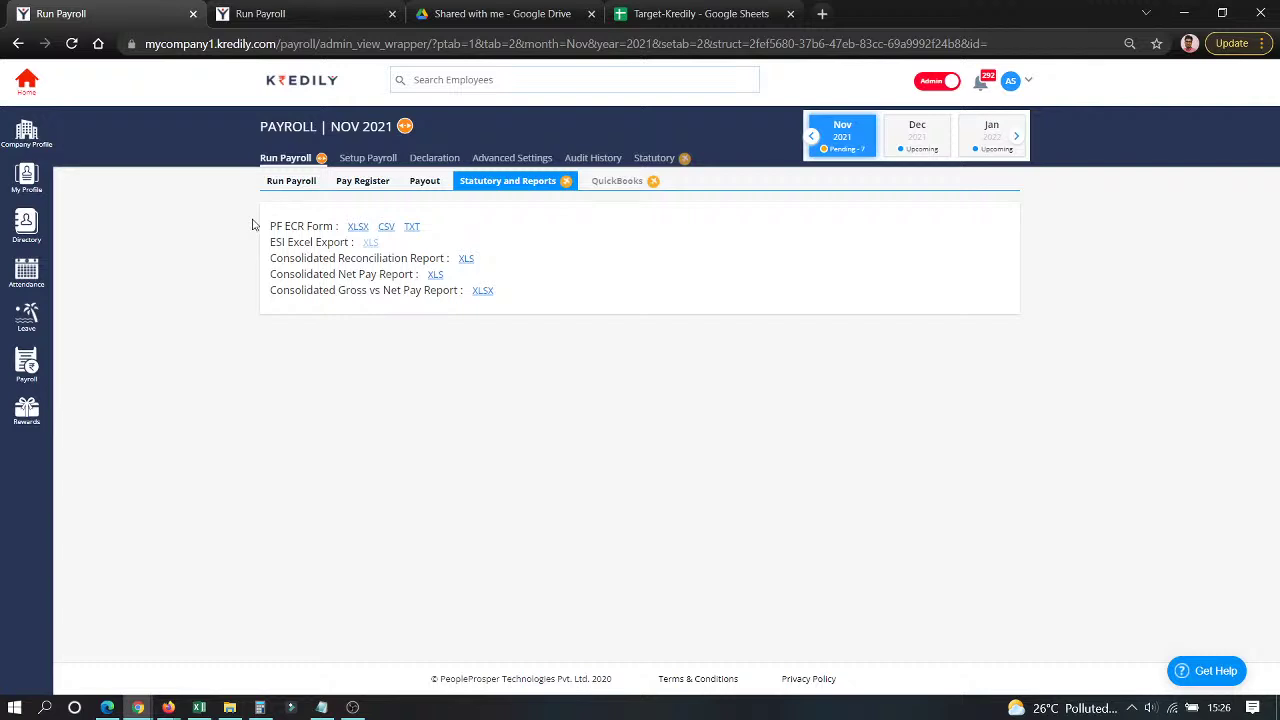
left_click(352, 707)
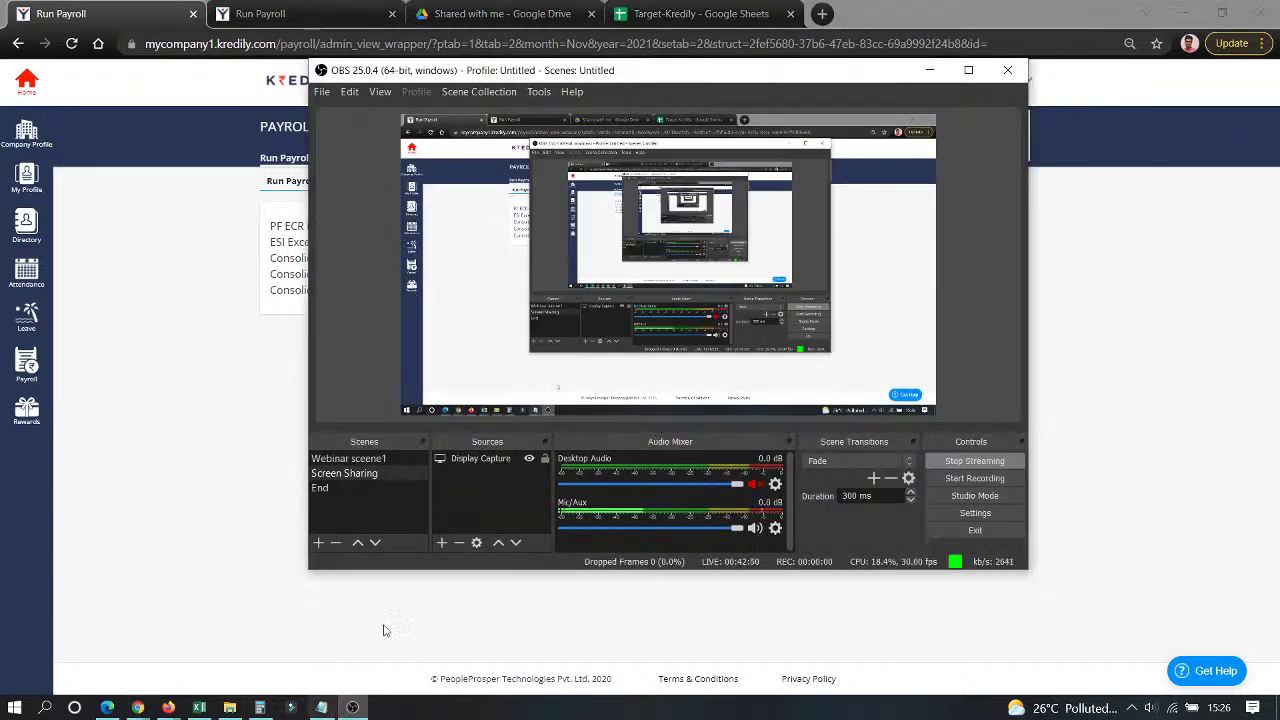
left_click(398, 456)
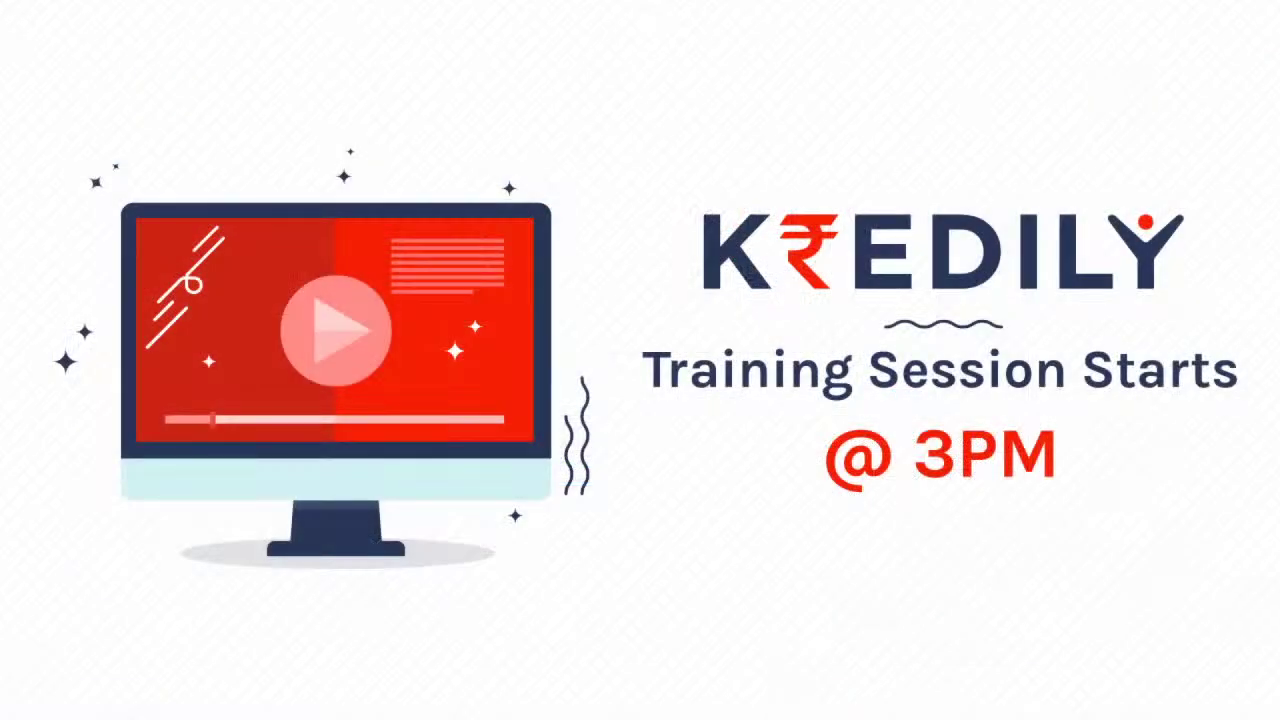